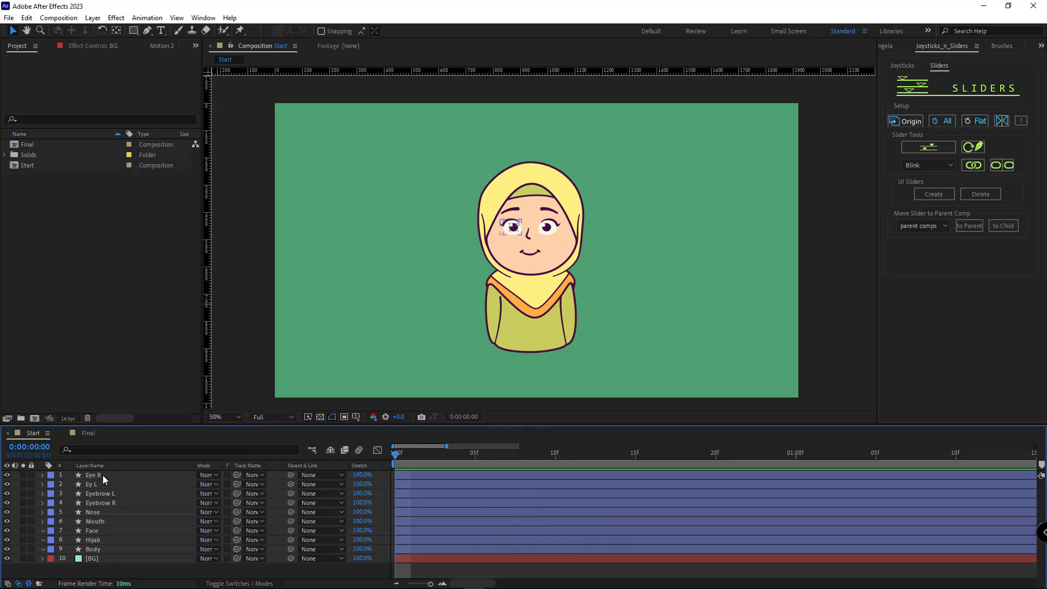
# - Select the Eye, Eyebrow, Nose, Mouth and Face layers one after another to examine which character part each contains
pyautogui.click(102, 475)
pyautogui.click(98, 484)
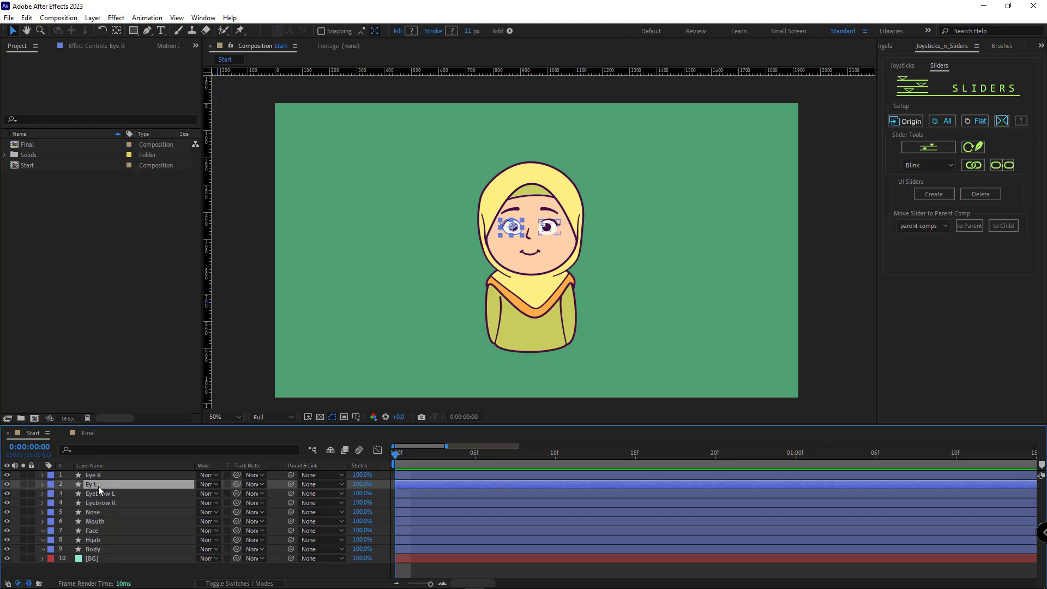
pyautogui.click(121, 493)
pyautogui.click(115, 502)
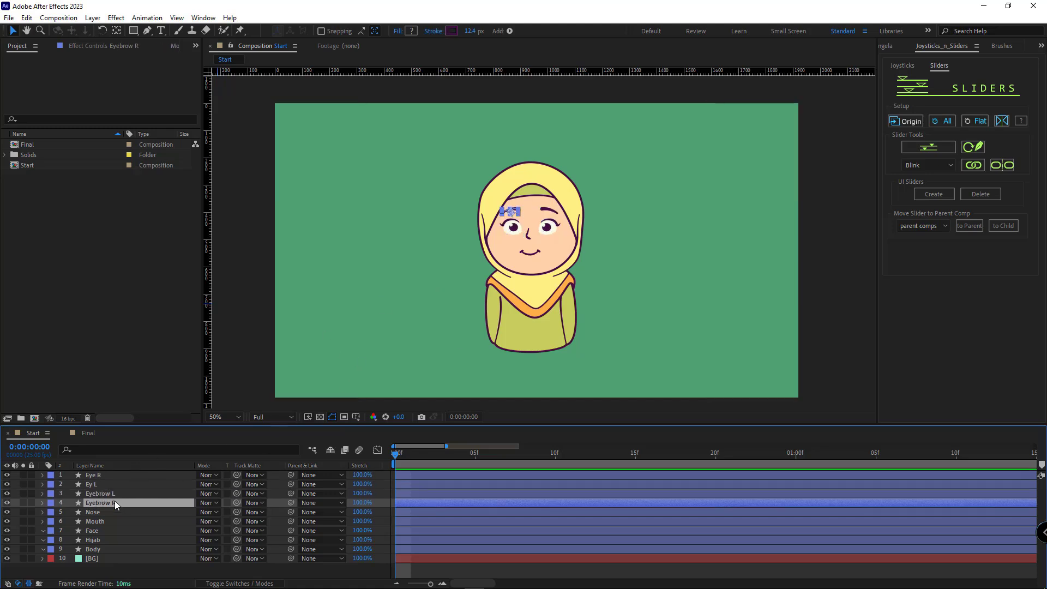
pyautogui.click(109, 511)
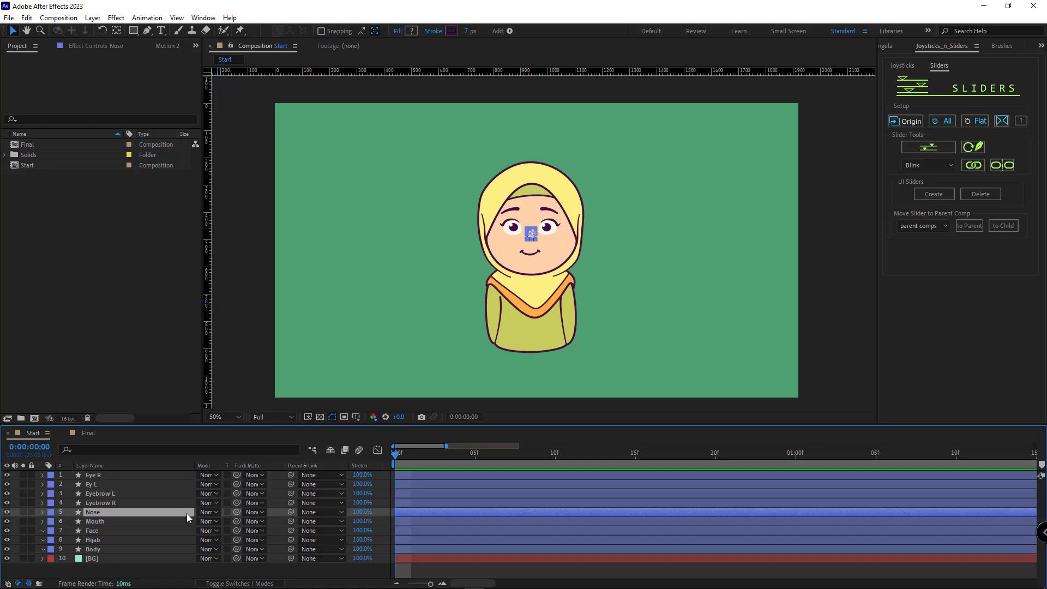
pyautogui.click(140, 522)
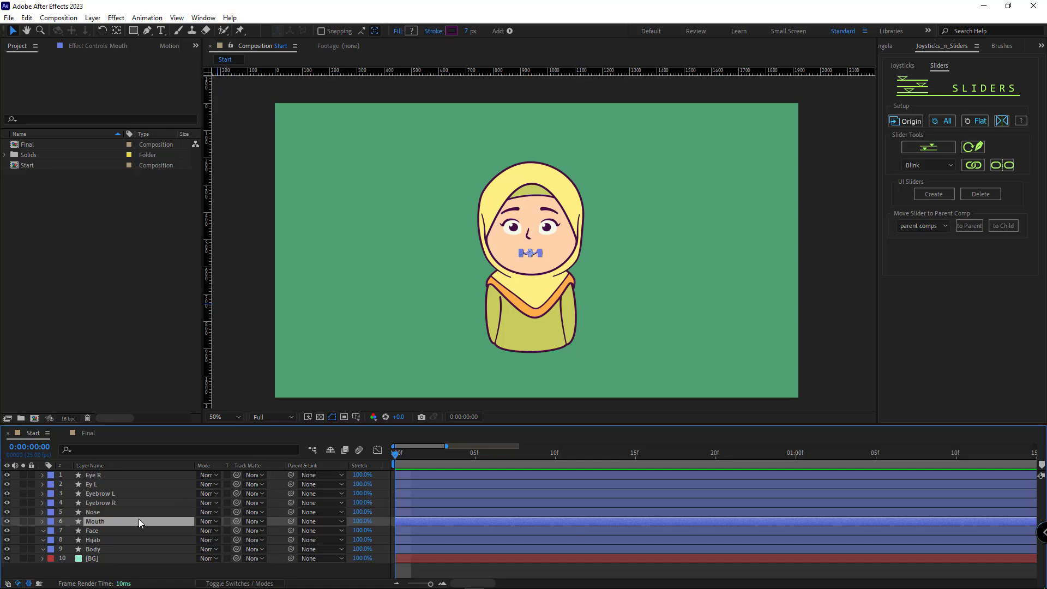
pyautogui.click(98, 530)
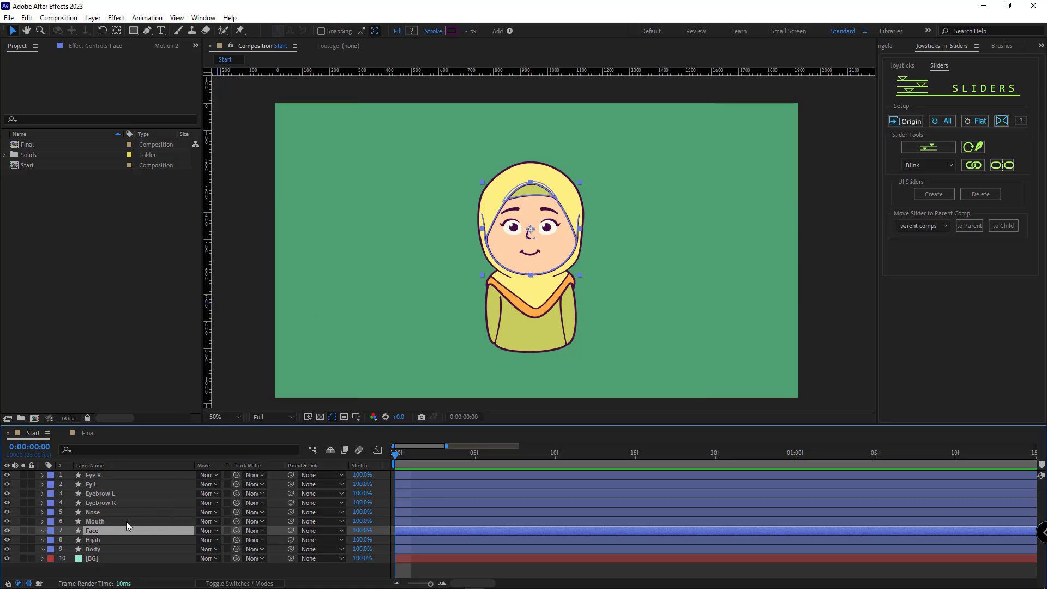
# - Solo the Face, Hijab and Body layers in turn to inspect their artwork, ending with every layer unsoloed
pyautogui.click(23, 530)
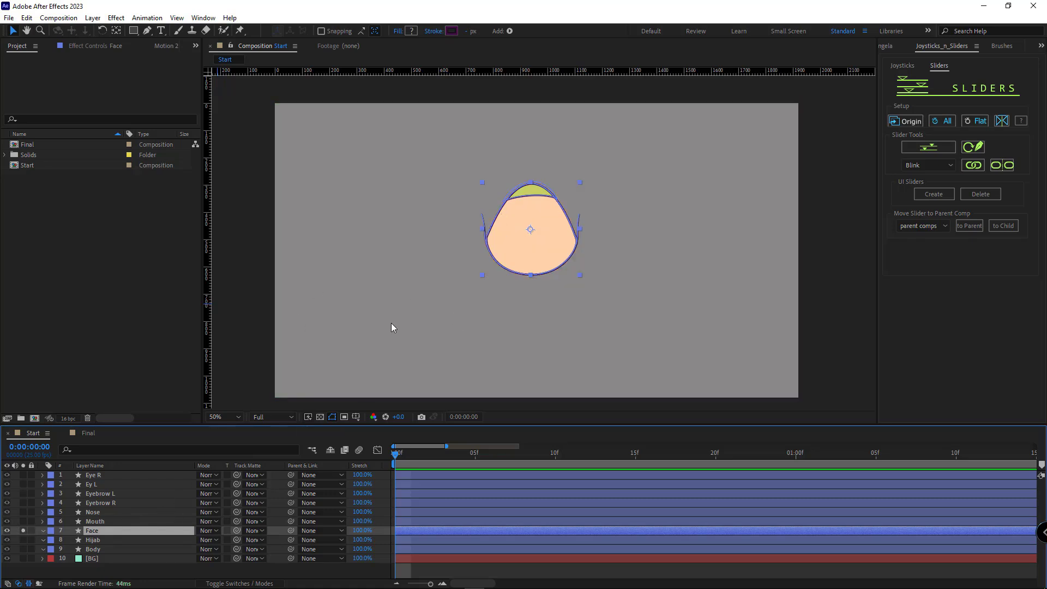
pyautogui.click(294, 567)
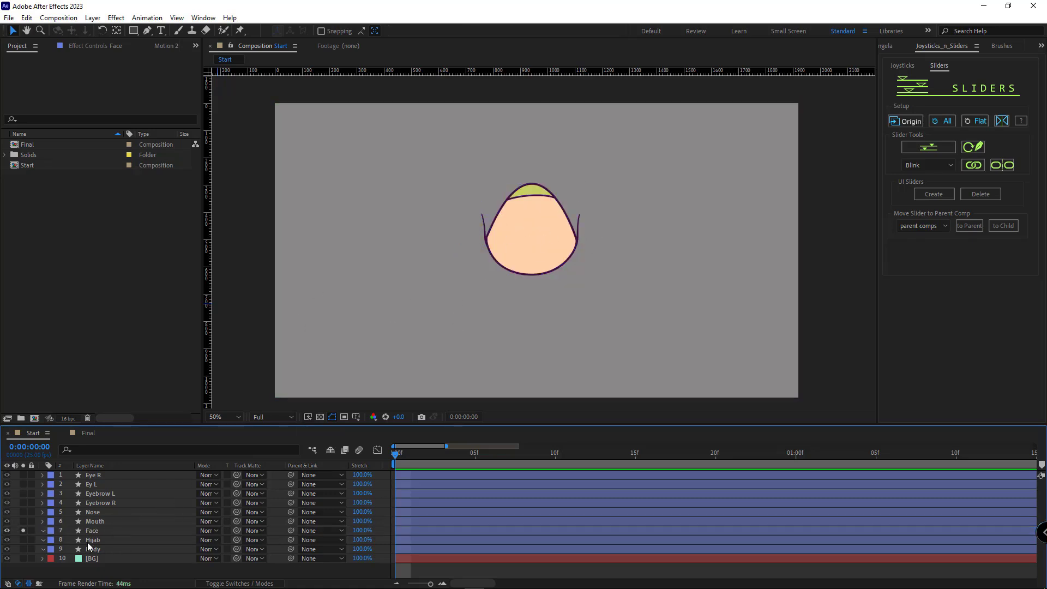
pyautogui.click(23, 531)
pyautogui.click(24, 539)
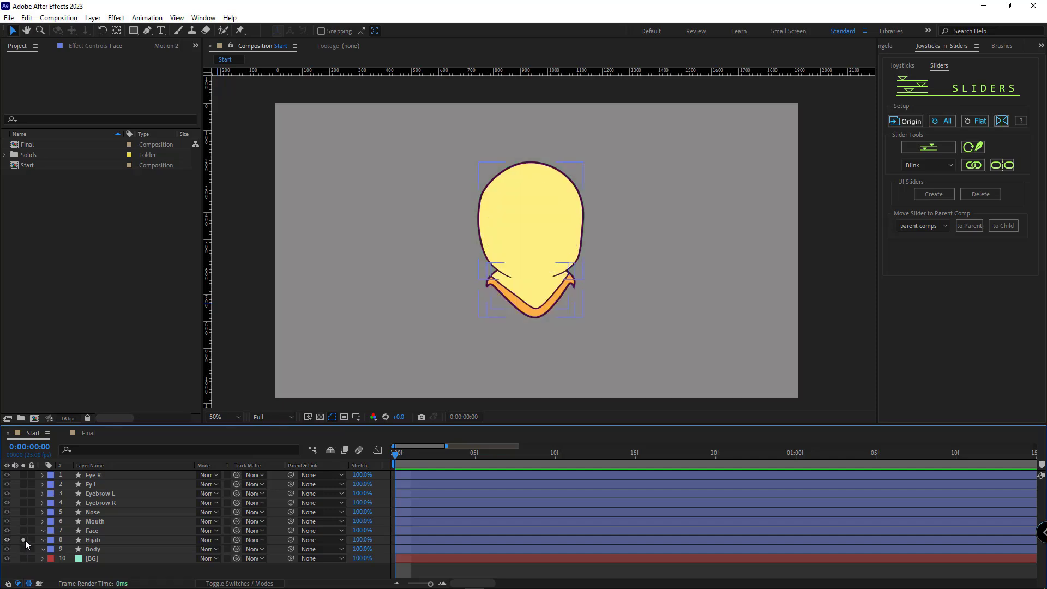
pyautogui.click(23, 549)
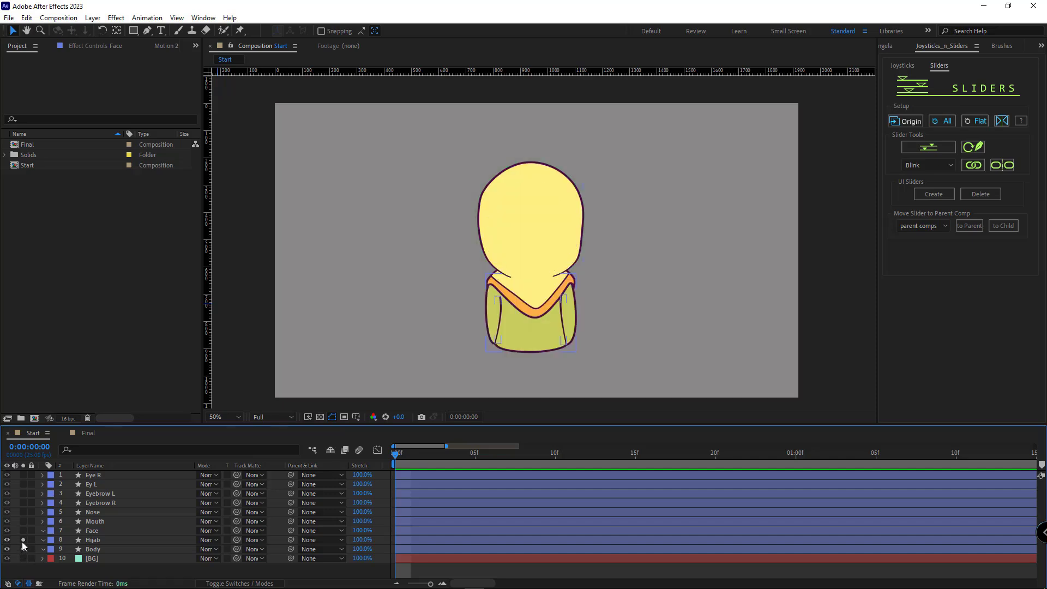
pyautogui.click(23, 540)
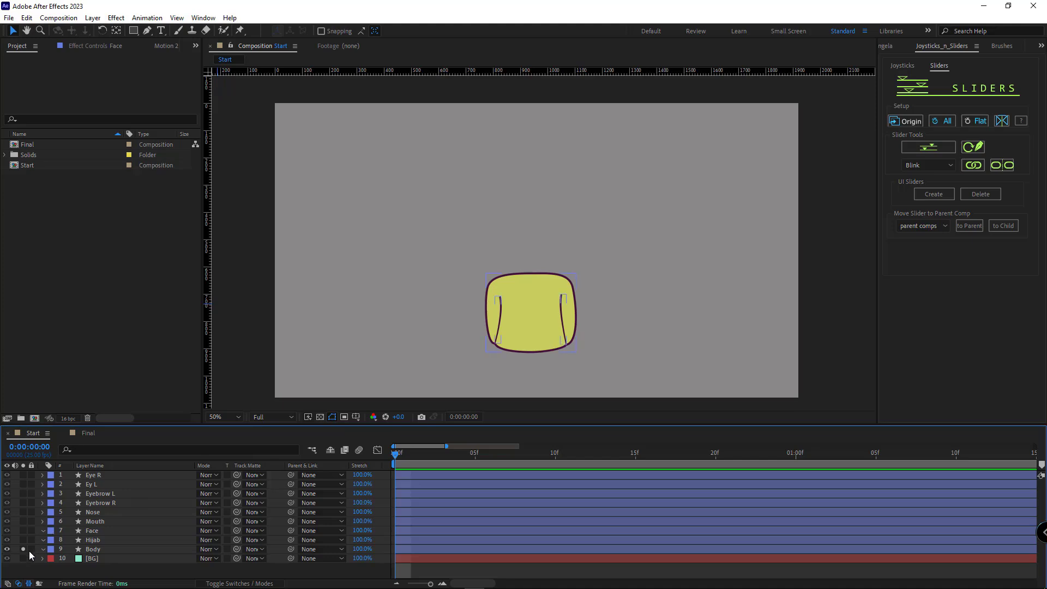
pyautogui.click(21, 549)
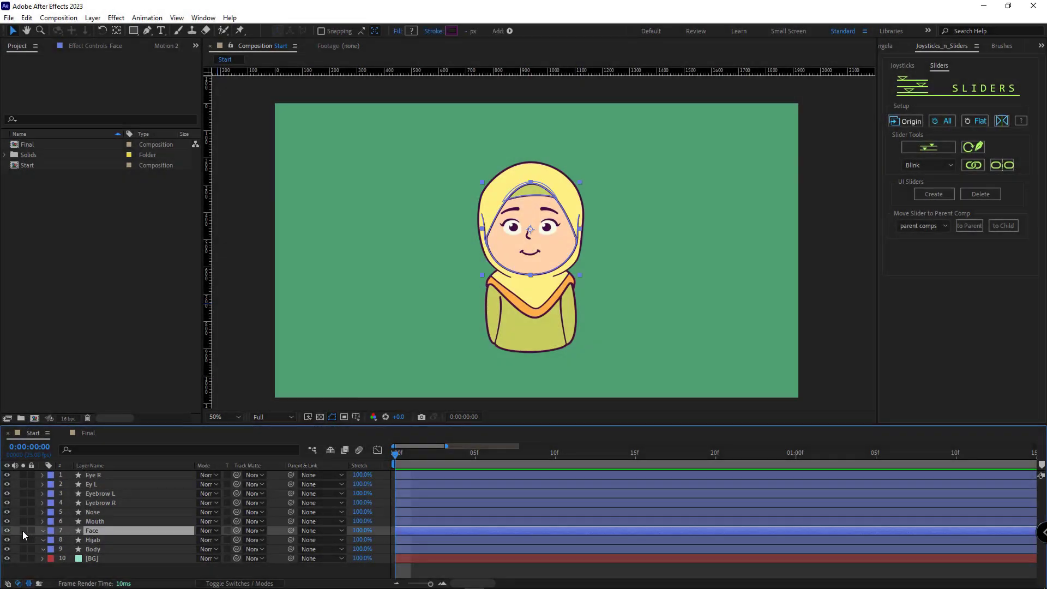
# - Solo the Face and Hijab layers together and select the Face layer
pyautogui.click(23, 530)
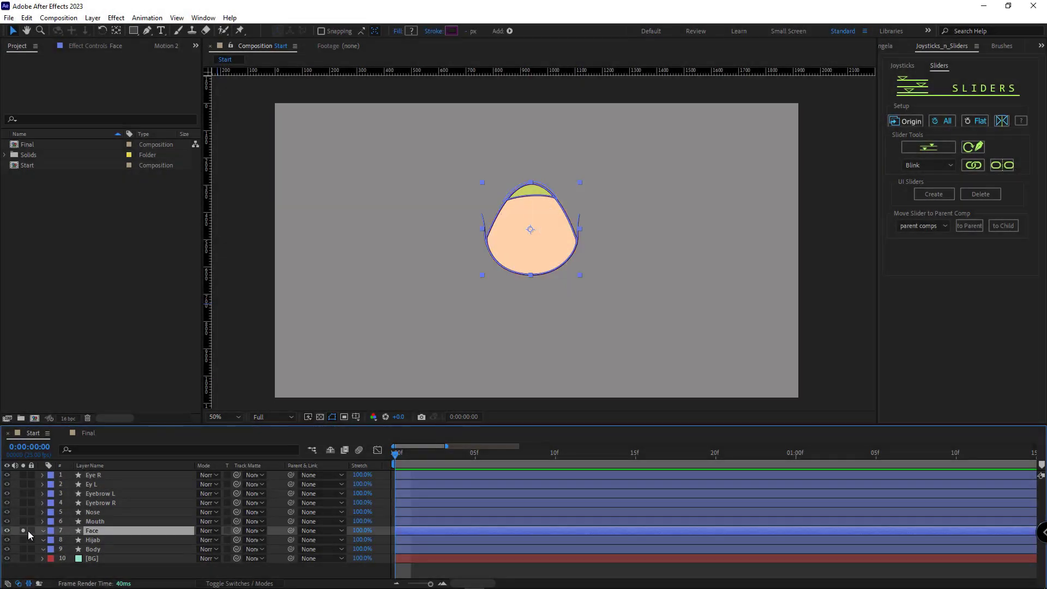
pyautogui.click(65, 540)
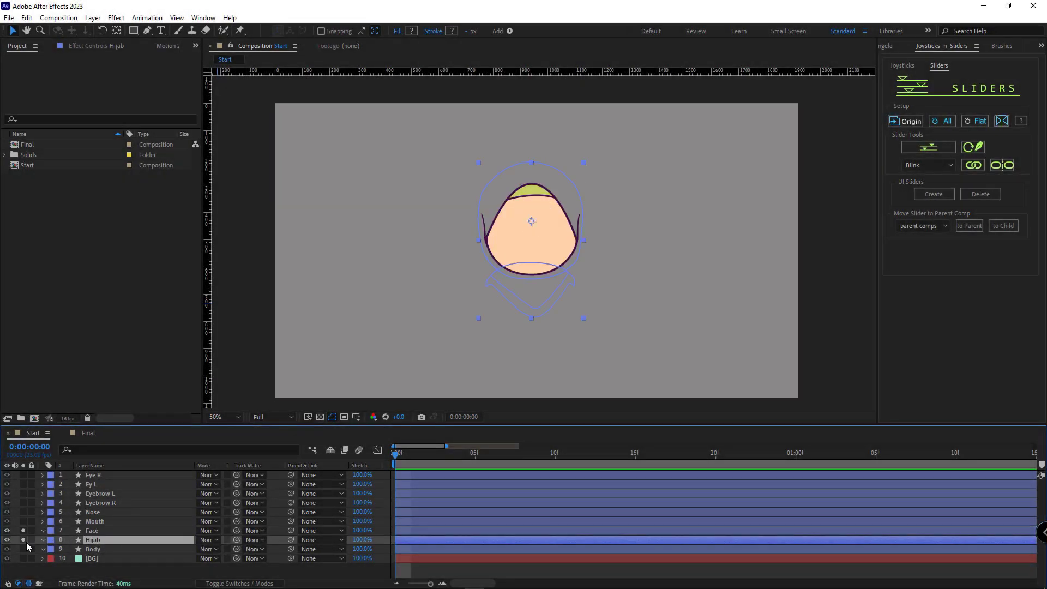
pyautogui.click(23, 540)
pyautogui.click(97, 531)
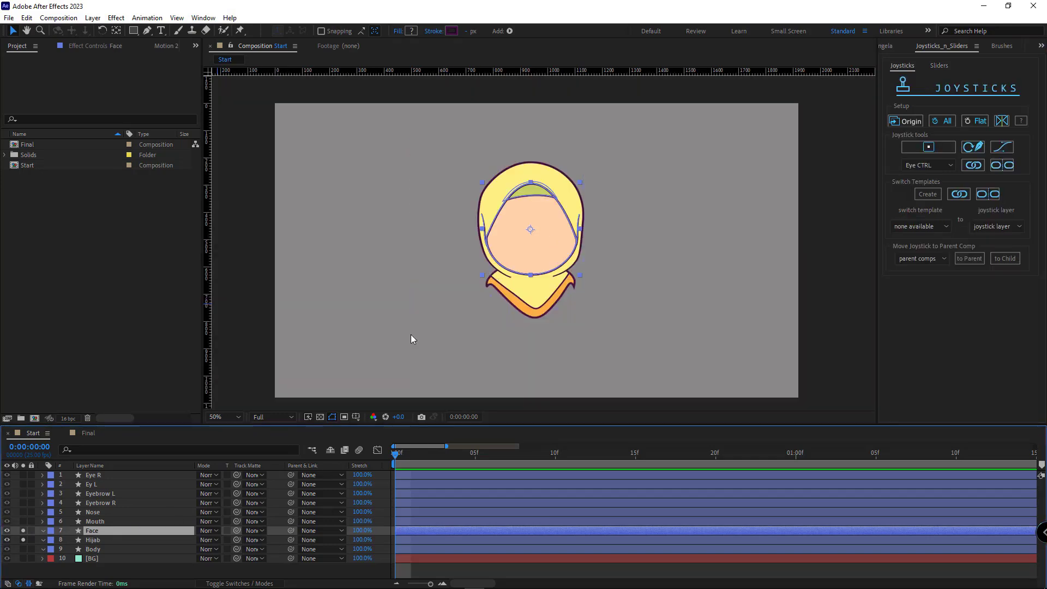
# - Expand the Face layer's contents and set a keyframe at frame 0 on the Path of the Face Stroke group
pyautogui.click(43, 531)
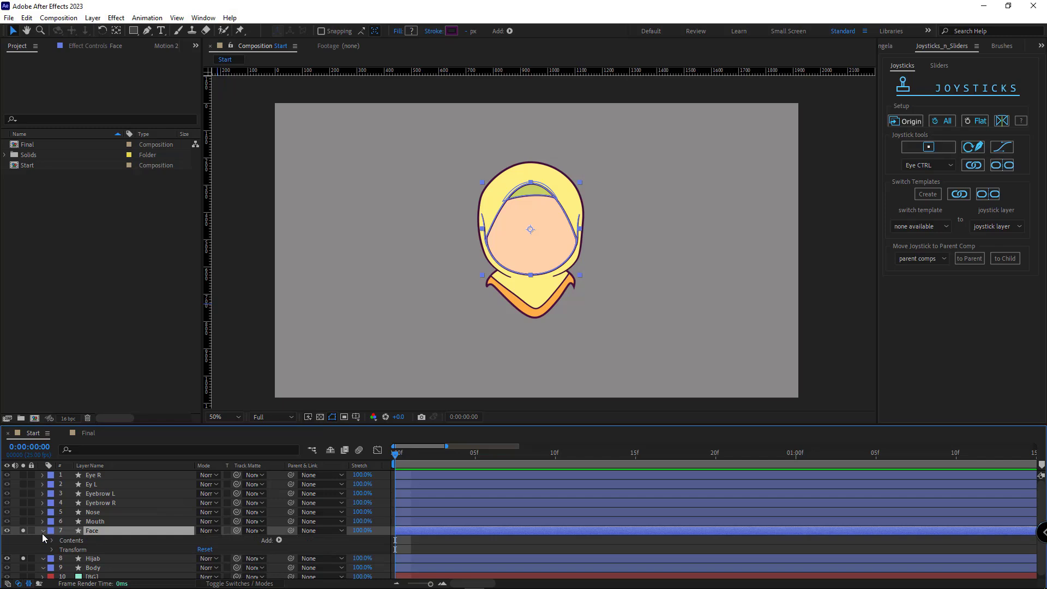
pyautogui.scroll(-1, 44, 534)
pyautogui.click(52, 537)
pyautogui.click(108, 490)
pyautogui.scroll(-2, 119, 524)
pyautogui.click(106, 509)
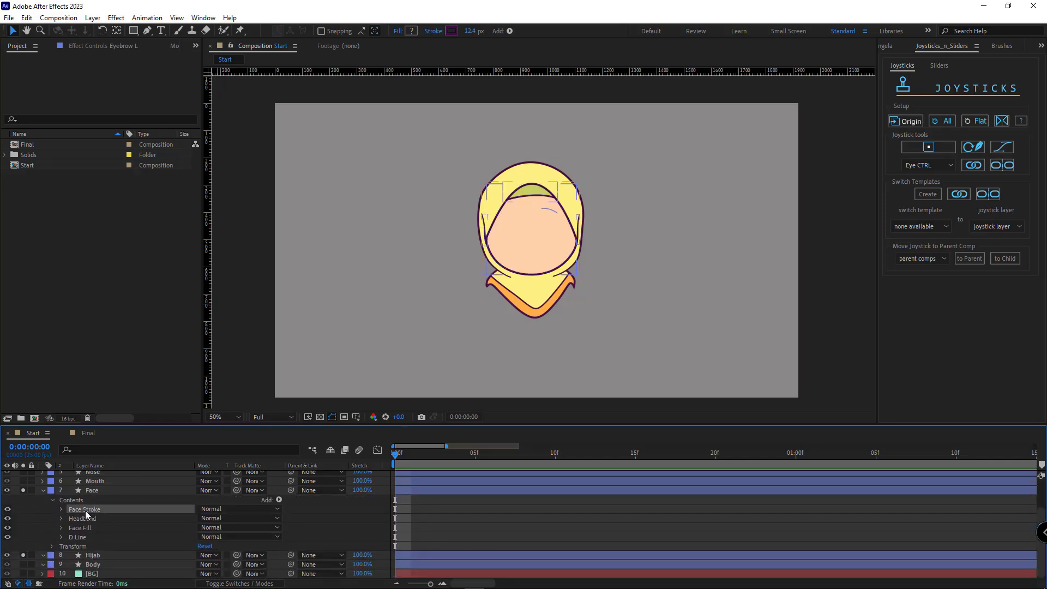
pyautogui.click(7, 509)
pyautogui.click(7, 509)
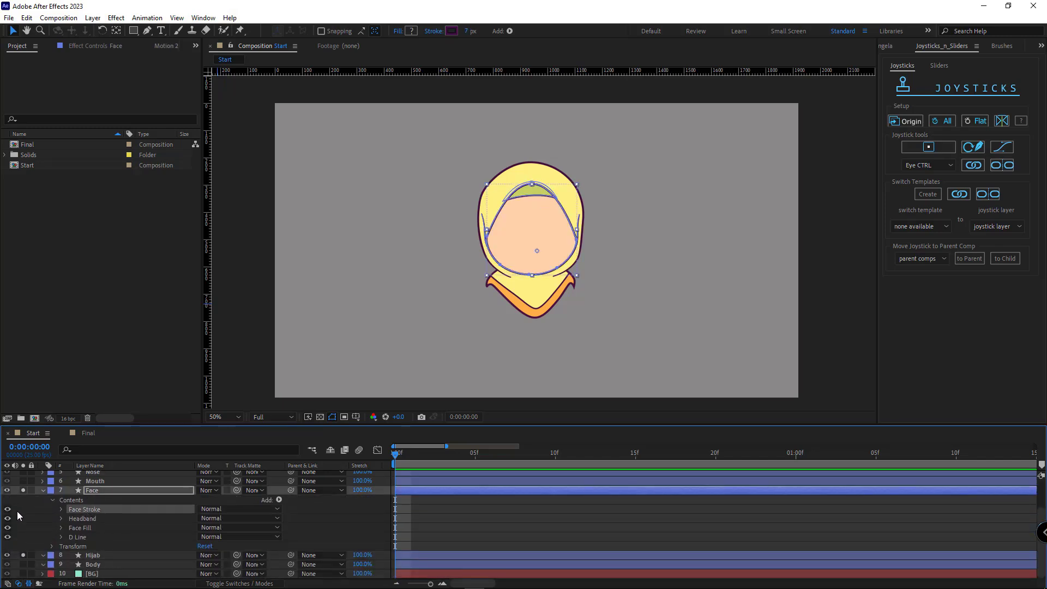
pyautogui.click(60, 509)
pyautogui.click(70, 518)
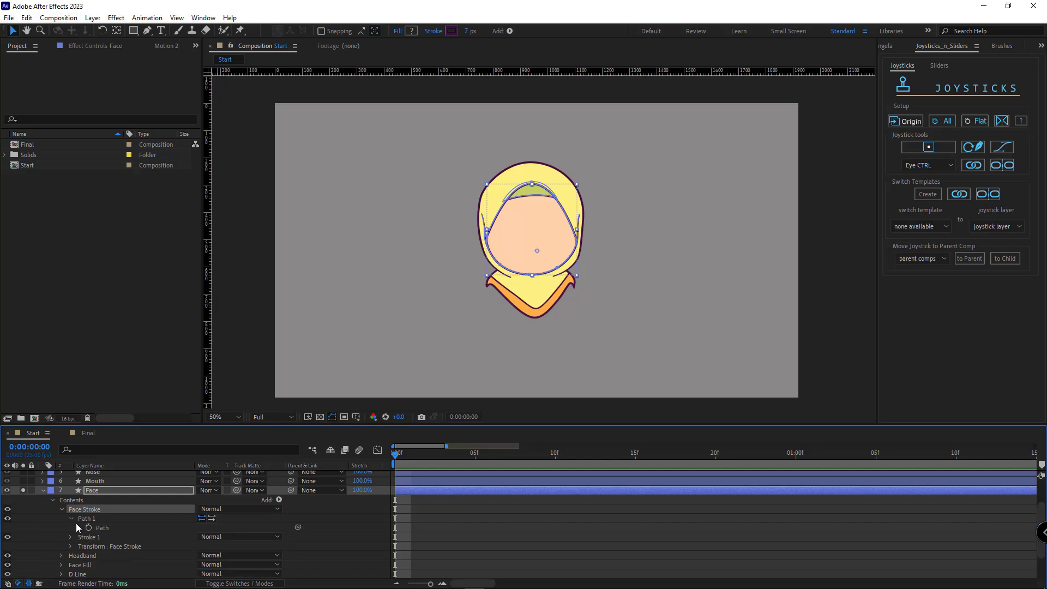
pyautogui.click(89, 527)
# - Set a keyframe at frame 0 on the Path of Shape 1 inside the Headband group
pyautogui.scroll(-2, 149, 529)
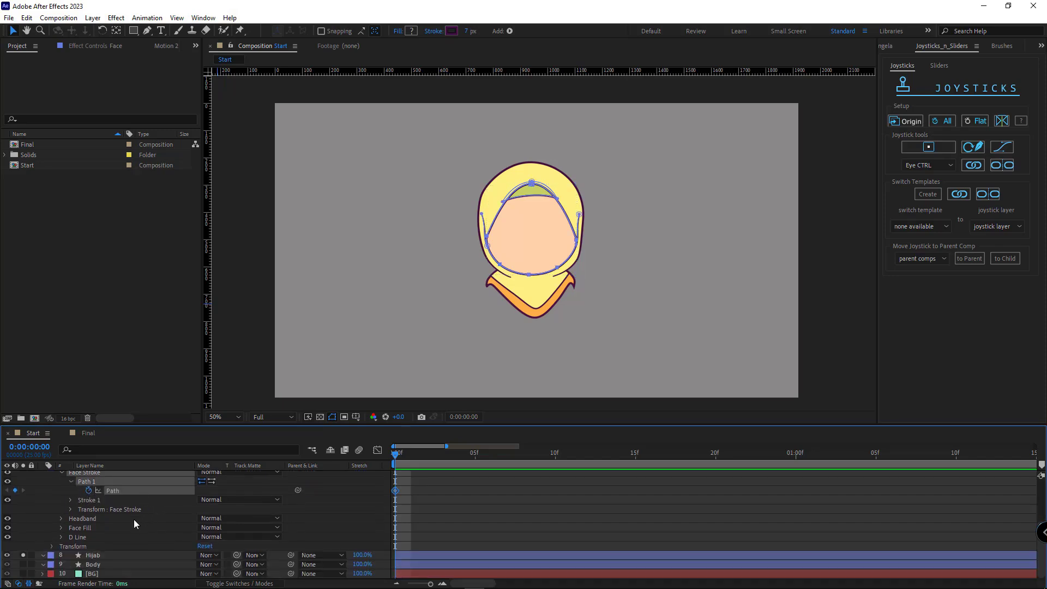
pyautogui.click(88, 518)
pyautogui.click(60, 518)
pyautogui.scroll(-3, 109, 532)
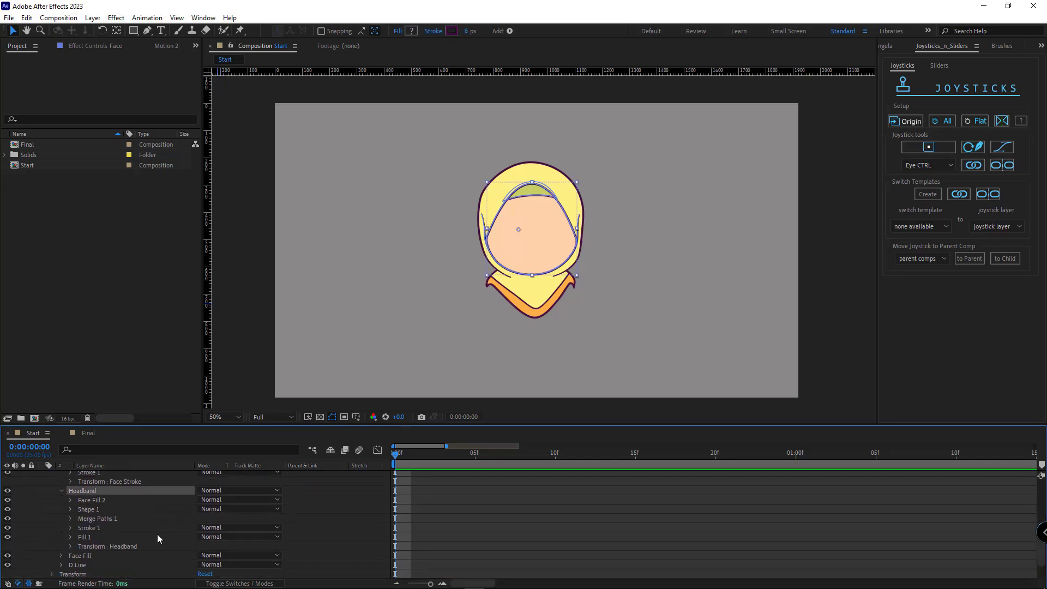
pyautogui.click(104, 511)
pyautogui.click(71, 509)
pyautogui.click(80, 519)
pyautogui.press('g')
pyautogui.click(96, 528)
# - Keyframe Path 1 and Path 2 of the D Line group at frame 0, and show only the Face layer's keyframed properties
pyautogui.scroll(-3, 47, 509)
pyautogui.press('.')
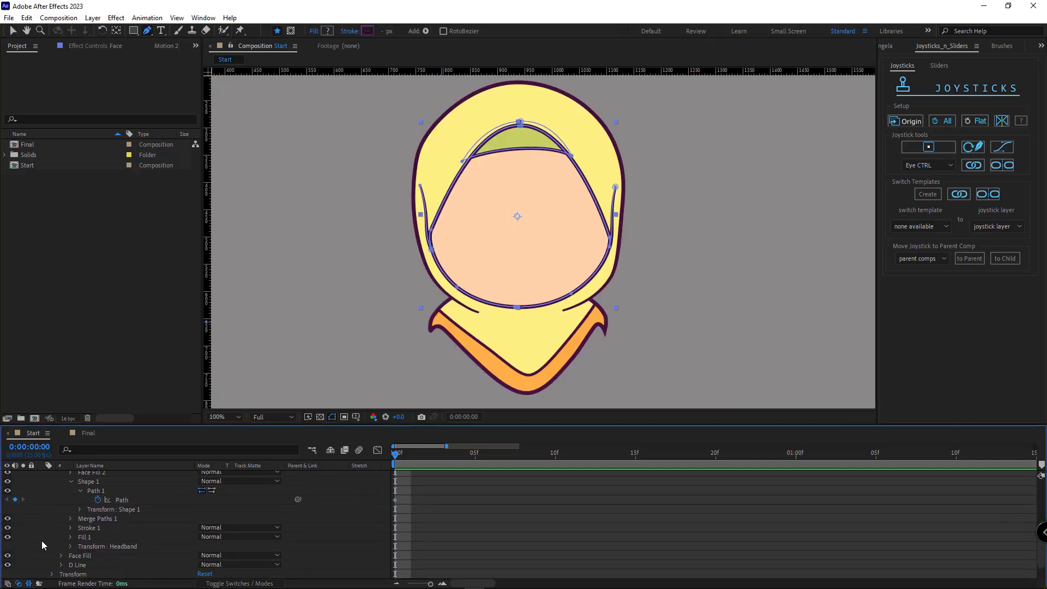
pyautogui.click(82, 564)
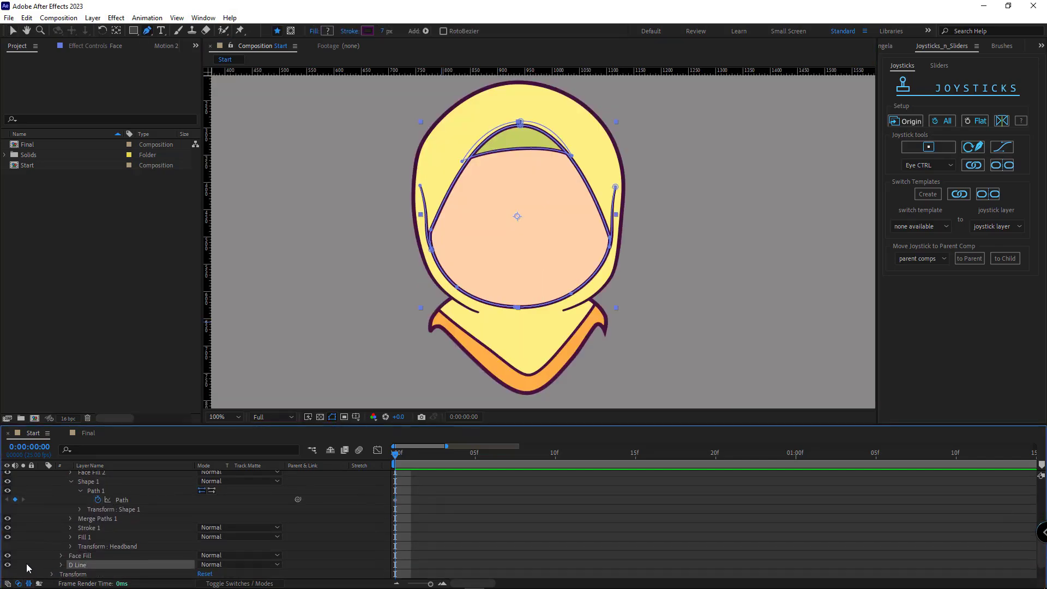
pyautogui.click(61, 564)
pyautogui.scroll(-3, 49, 530)
pyautogui.click(70, 510)
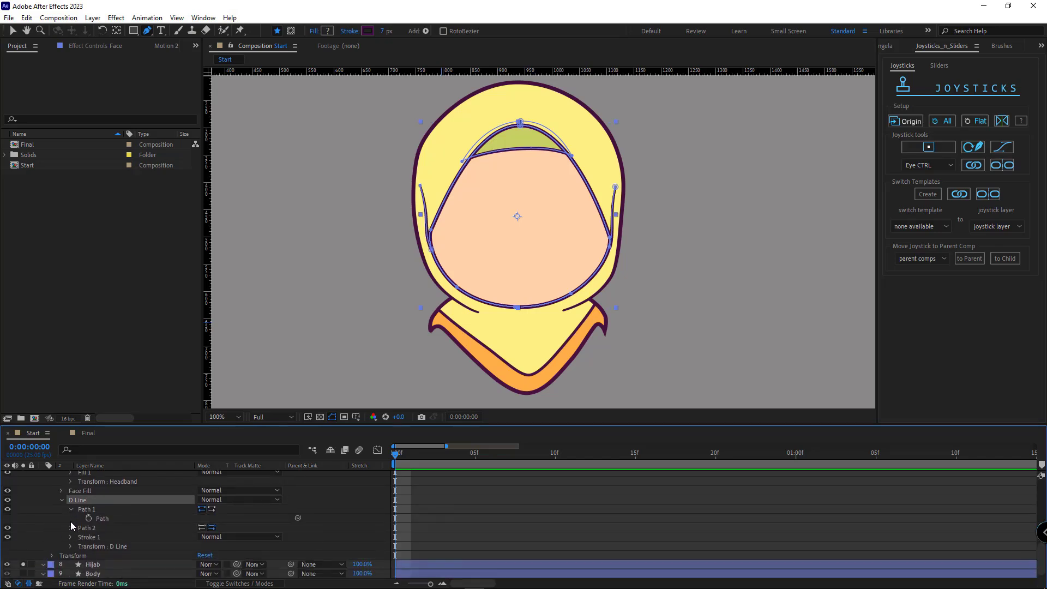
pyautogui.click(71, 528)
pyautogui.click(88, 517)
pyautogui.click(88, 536)
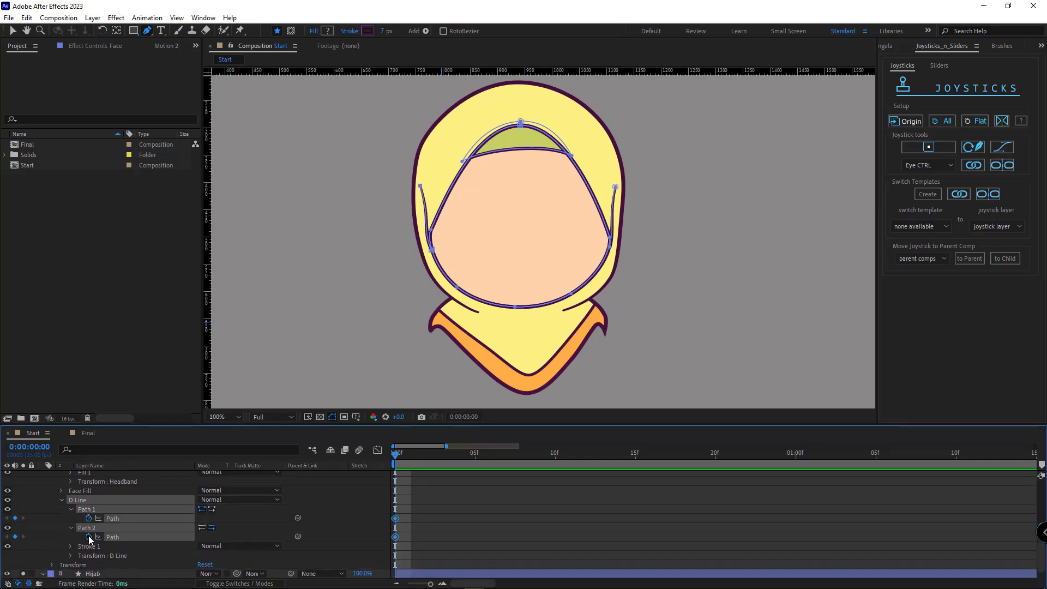
pyautogui.press('u')
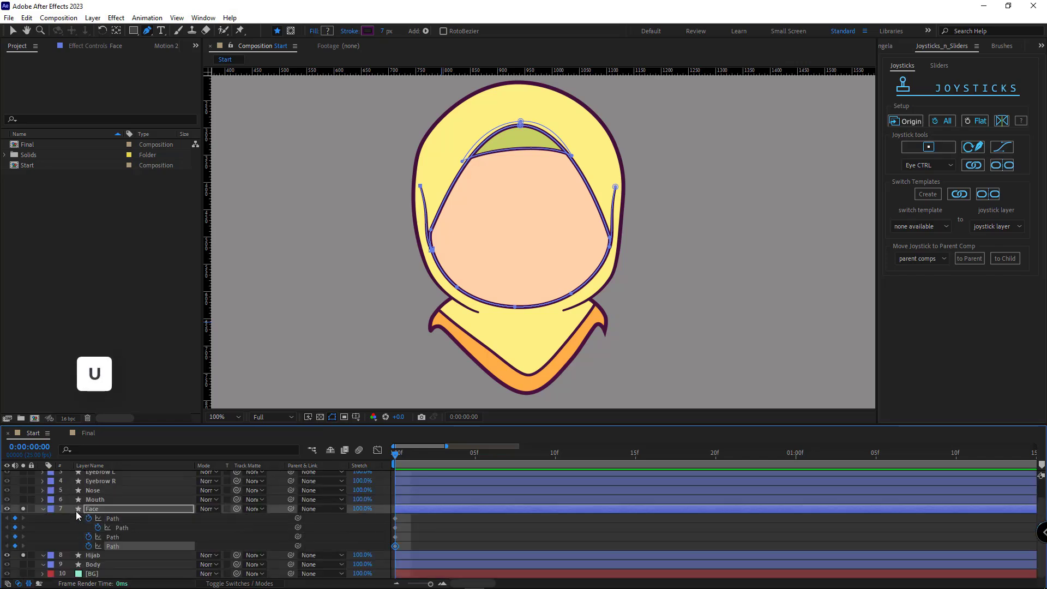
# - At frame 1, free-transform all the Face layer's path points, squeezing them narrower from the left side and nudging them right
pyautogui.click(410, 456)
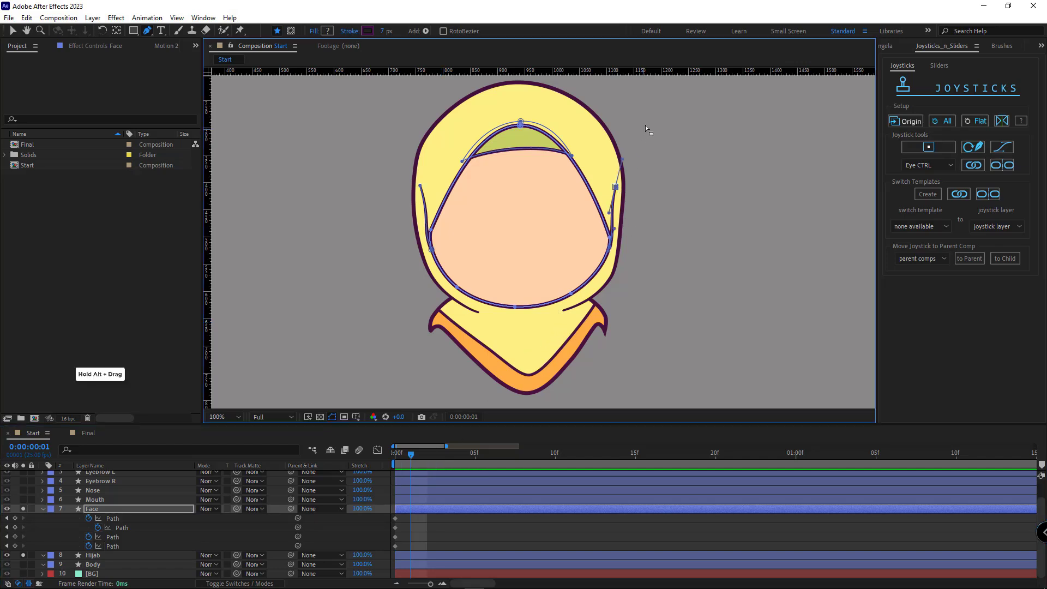
pyautogui.moveTo(647, 103); pyautogui.dragTo(376, 343)
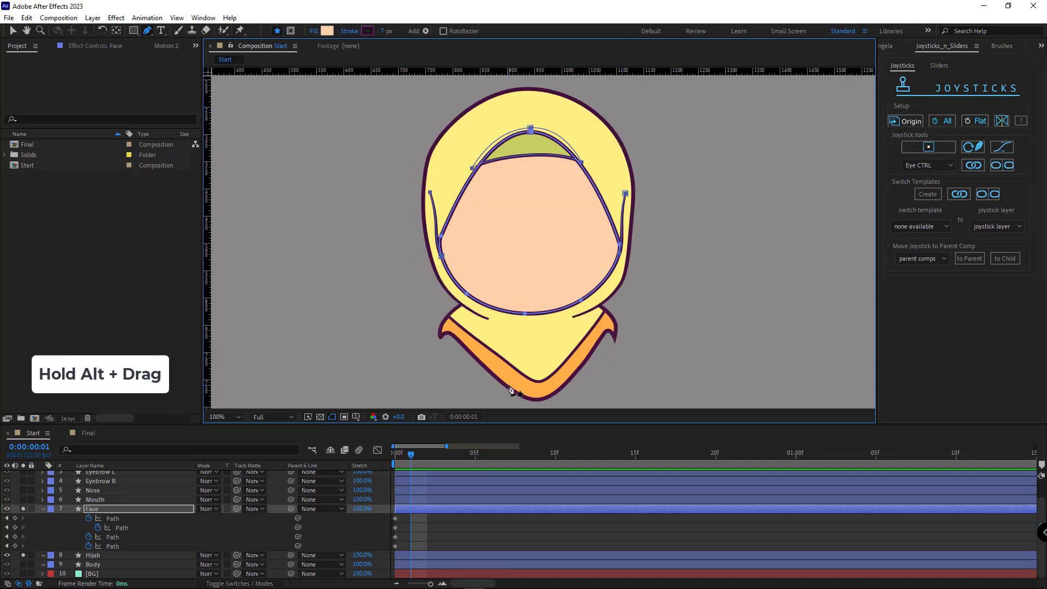
pyautogui.hotkey('ctrl', 't')
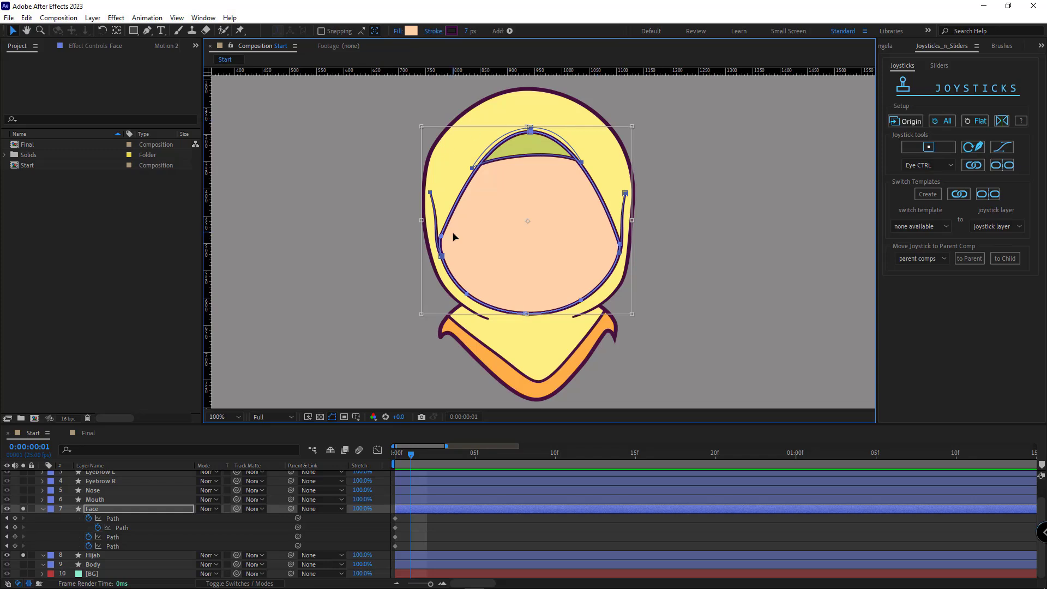
pyautogui.moveTo(428, 223); pyautogui.dragTo(459, 225)
pyautogui.press('Right')
pyautogui.press('Right')
pyautogui.press('Right')
pyautogui.press('Right')
pyautogui.press('Right')
pyautogui.press('Right')
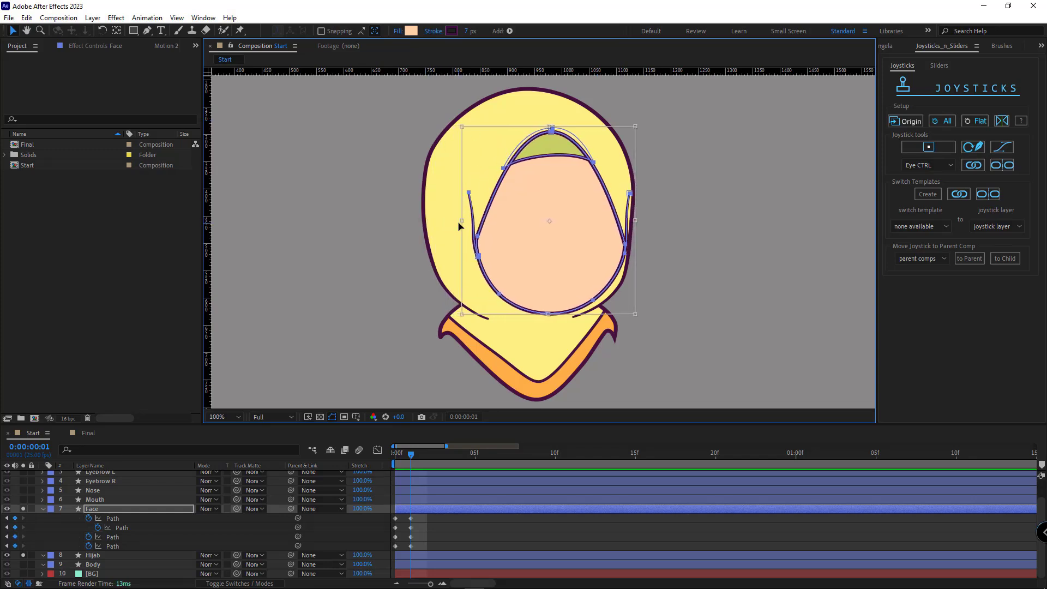
pyautogui.press('Return')
# - Select the top points of the face outline and headband with the Pen tool and shift them toward the right
pyautogui.press('g')
pyautogui.moveTo(571, 144); pyautogui.dragTo(489, 190)
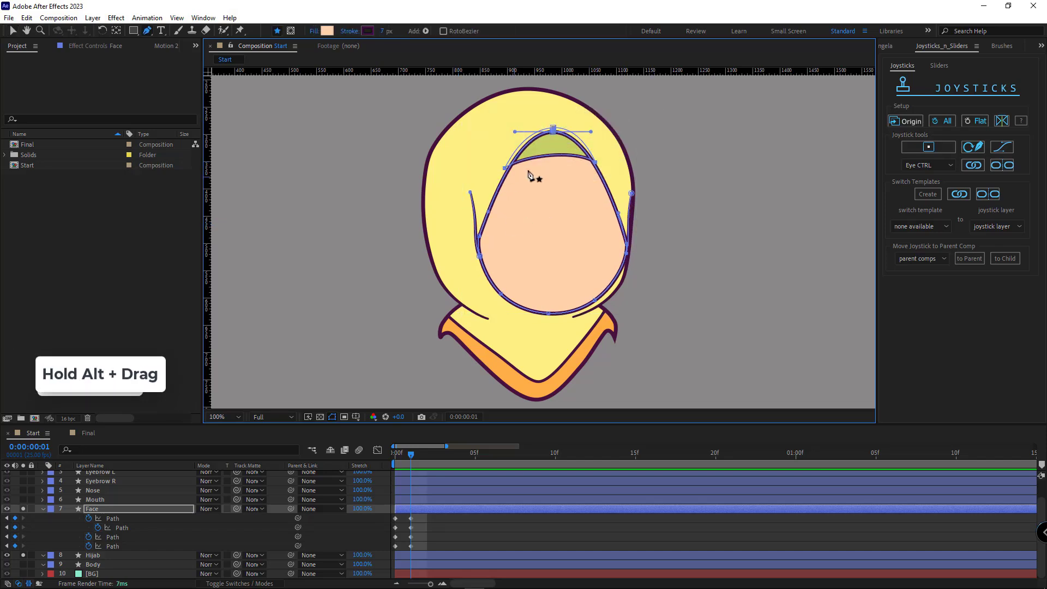
pyautogui.moveTo(555, 129); pyautogui.dragTo(575, 132)
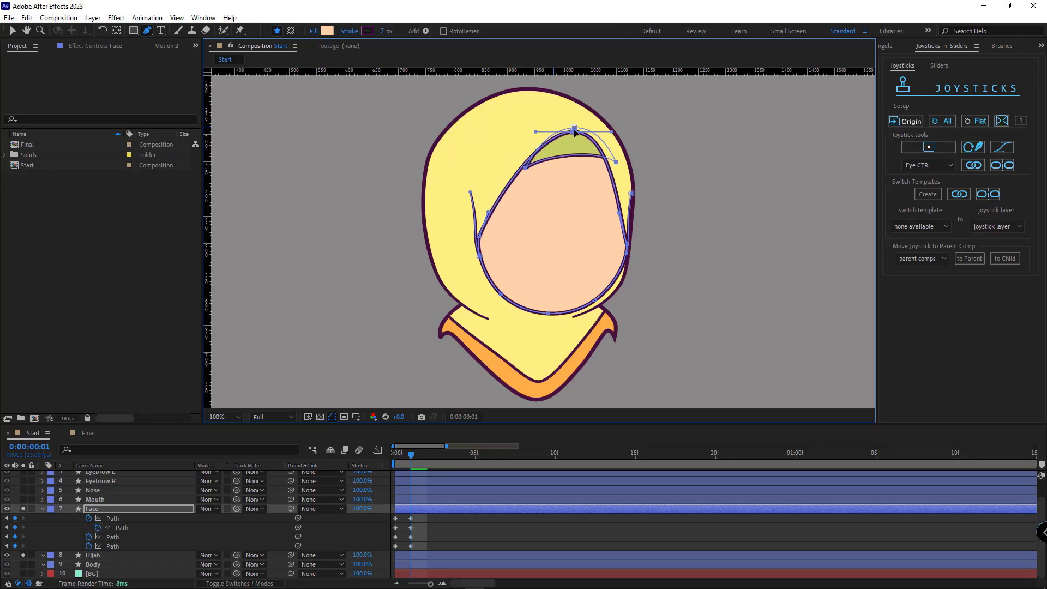
# - Adjust the Bezier handles at the face outline's right side, top and left side to round the turned face shape
pyautogui.keyDown('ctrl'); pyautogui.click(659, 195); pyautogui.keyUp('ctrl')
pyautogui.keyDown('ctrl'); pyautogui.click(627, 243); pyautogui.keyUp('ctrl')
pyautogui.moveTo(618, 216); pyautogui.dragTo(627, 212)
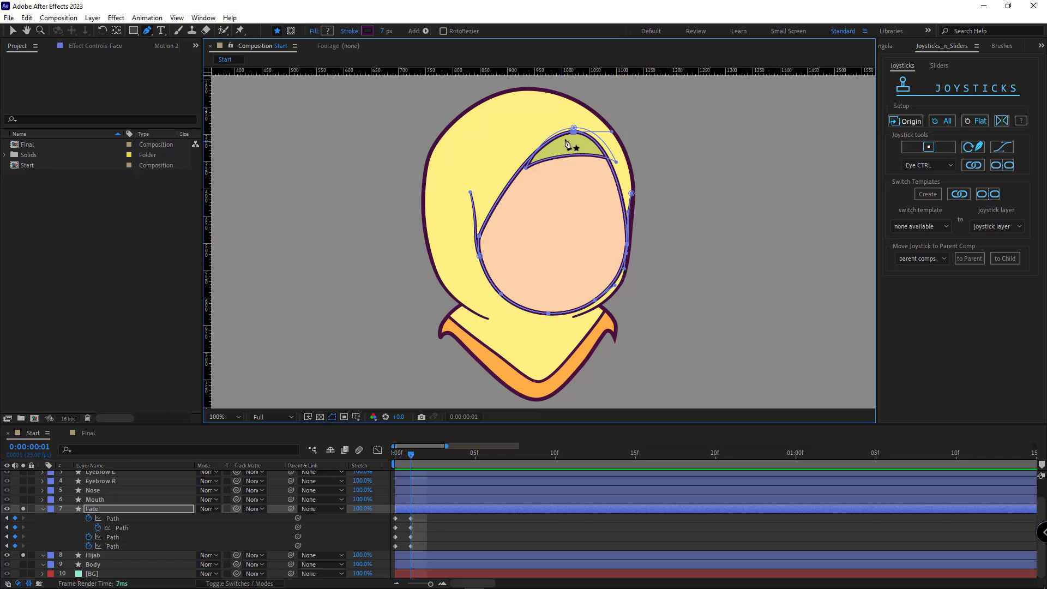
pyautogui.moveTo(536, 132); pyautogui.dragTo(518, 131)
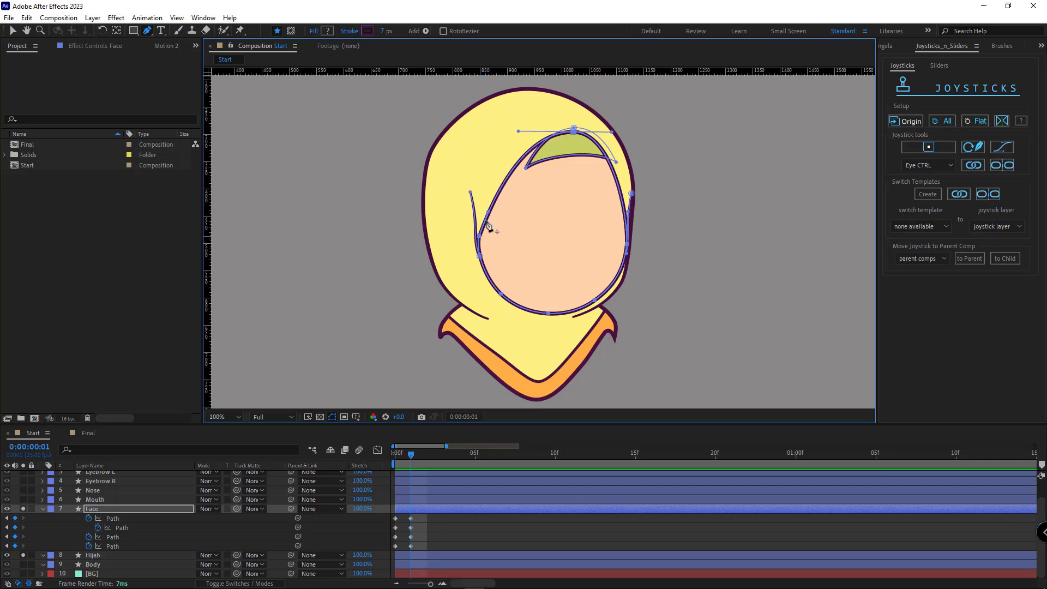
pyautogui.moveTo(481, 205); pyautogui.dragTo(481, 214)
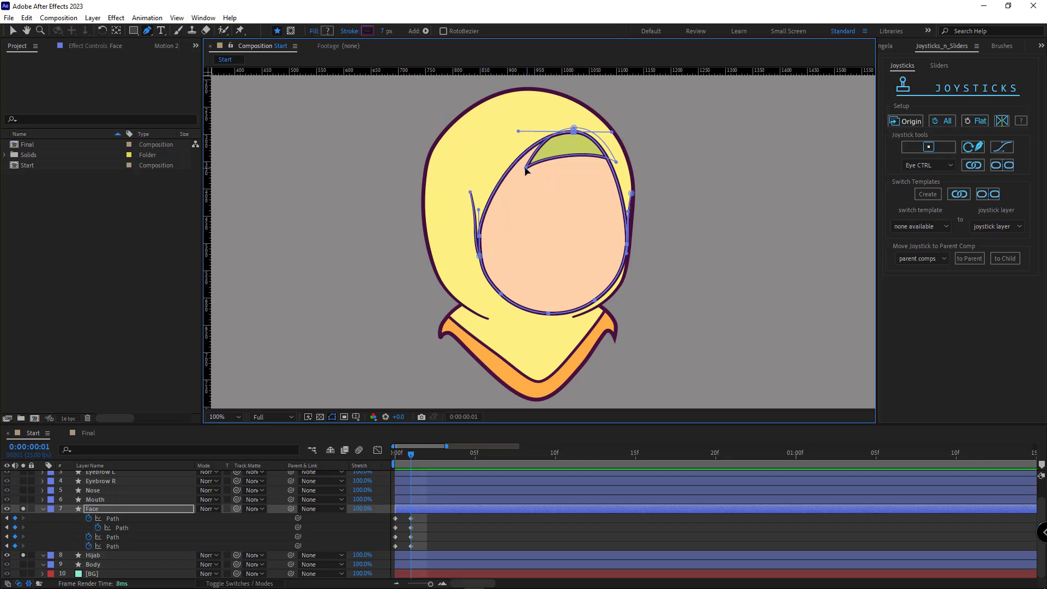
# - Reshape the headband path by moving its left corner outward, repositioning its top and right points, and curving the left corner
pyautogui.moveTo(526, 168); pyautogui.dragTo(503, 168)
pyautogui.moveTo(574, 128); pyautogui.dragTo(568, 126)
pyautogui.moveTo(616, 162); pyautogui.dragTo(616, 164)
pyautogui.moveTo(503, 169); pyautogui.dragTo(529, 152)
# - Adjust the curve handle of the hijab's left fold line to fit the turned face
pyautogui.click(470, 192)
pyautogui.moveTo(475, 219); pyautogui.dragTo(471, 219)
pyautogui.scroll(1, 674, 201)
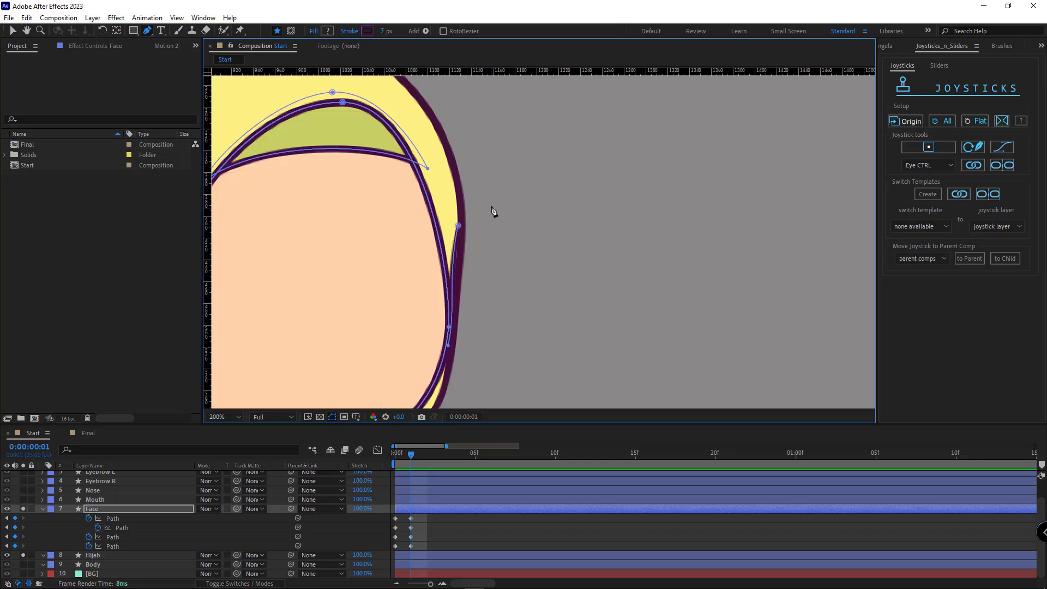
# - Move to frame 2 and set origin keyframes for the Face layer's paths with Joysticks 'n Sliders
pyautogui.press('F2')
pyautogui.press(',')
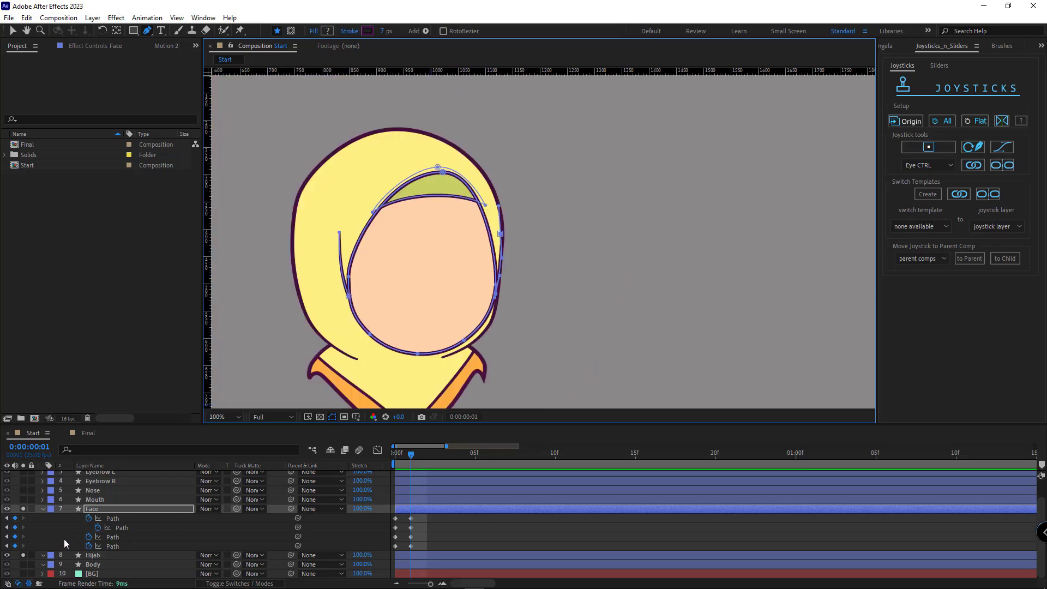
pyautogui.press(',')
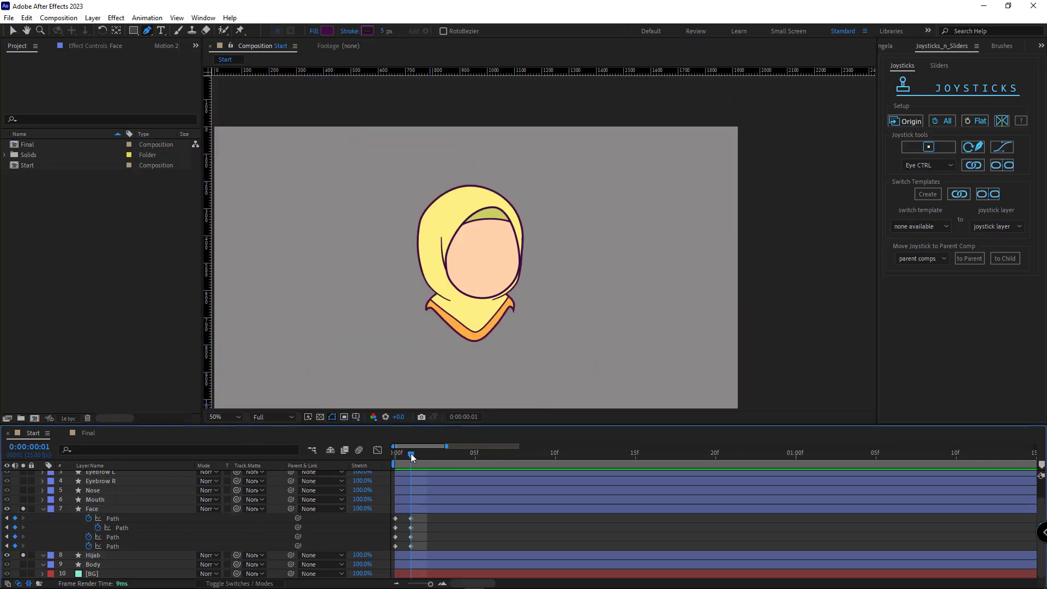
pyautogui.moveTo(411, 453); pyautogui.dragTo(426, 456)
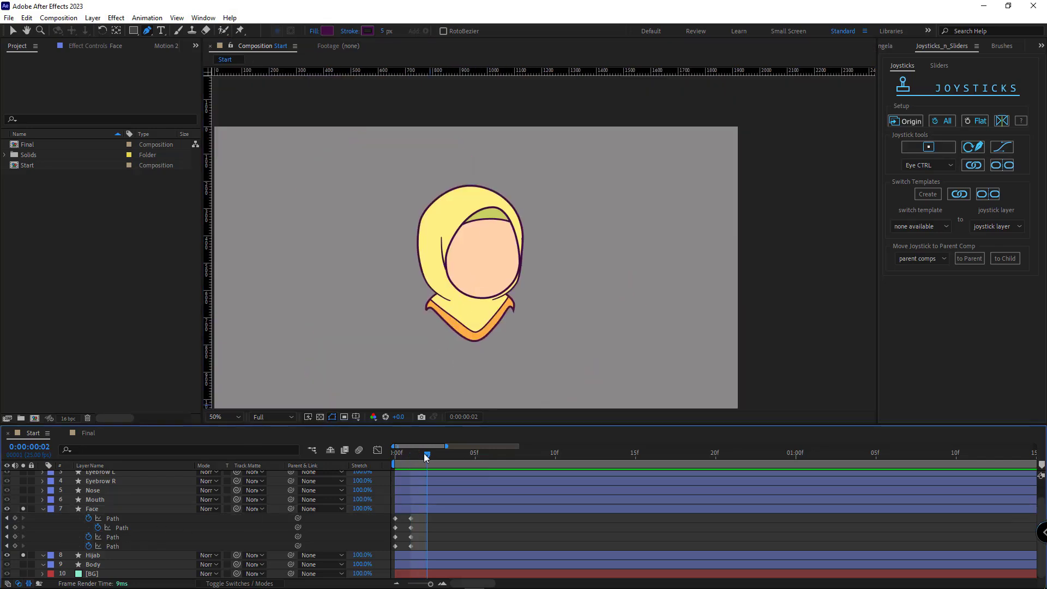
pyautogui.click(461, 511)
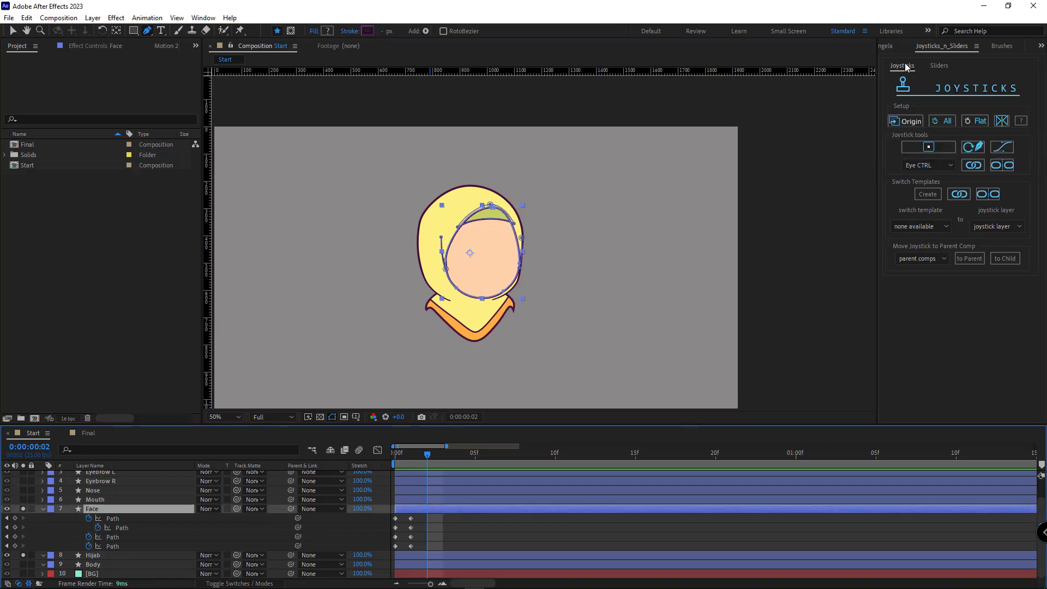
pyautogui.click(905, 120)
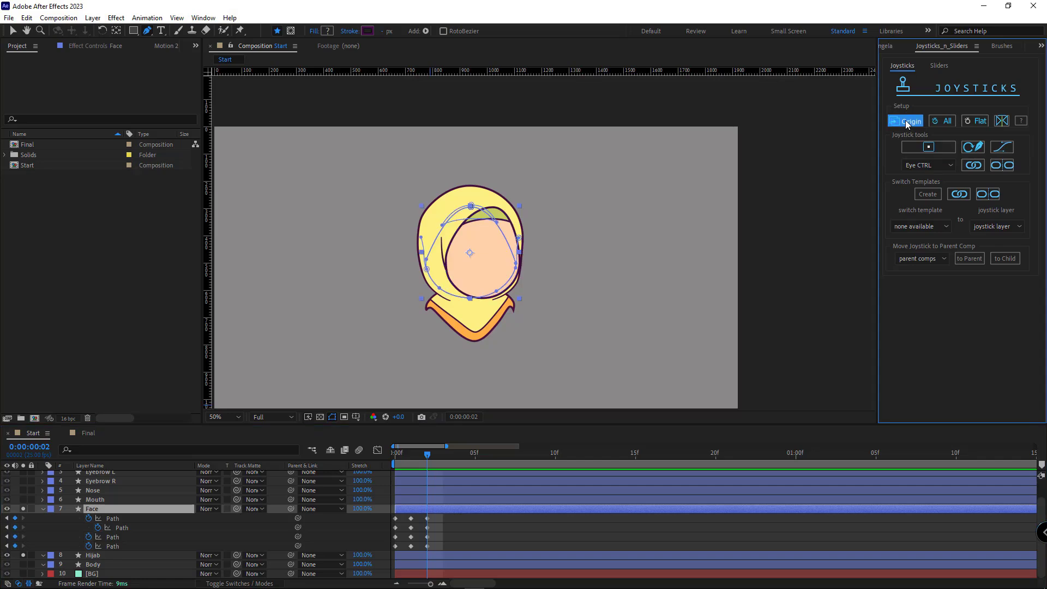
pyautogui.click(403, 522)
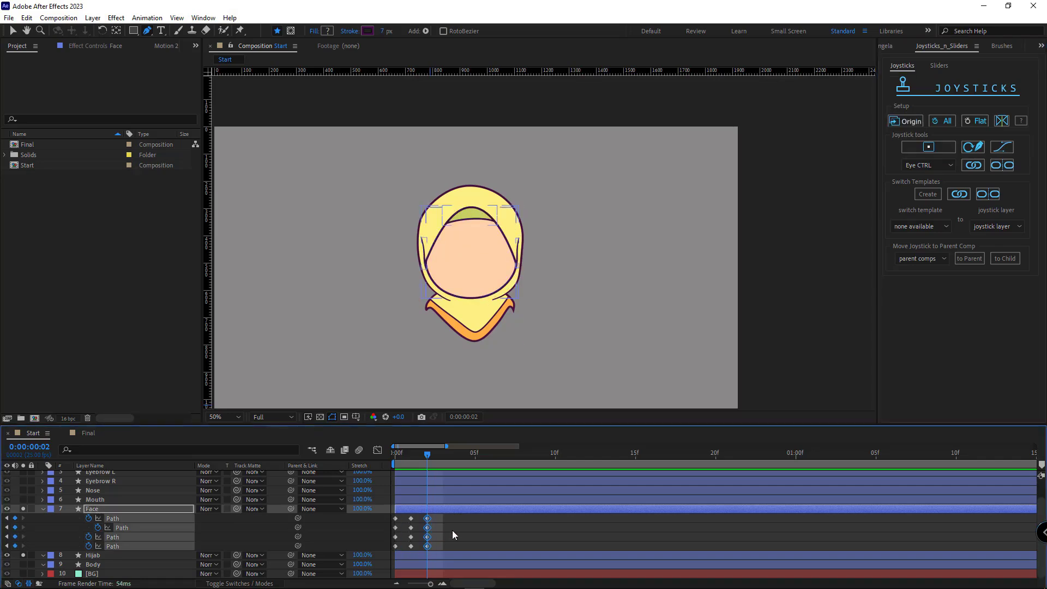
# - Select all the face path points, narrow them horizontally with free transform and nudge them toward the hijab's left edge
pyautogui.scroll(1, 456, 283)
pyautogui.click(450, 508)
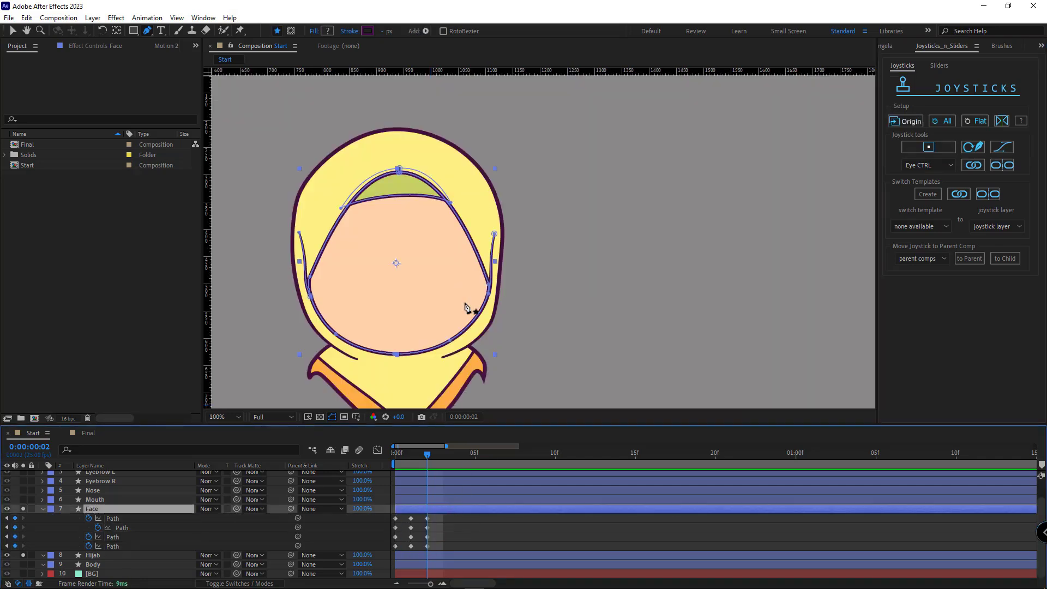
pyautogui.moveTo(494, 260); pyautogui.dragTo(640, 255)
pyautogui.press('g')
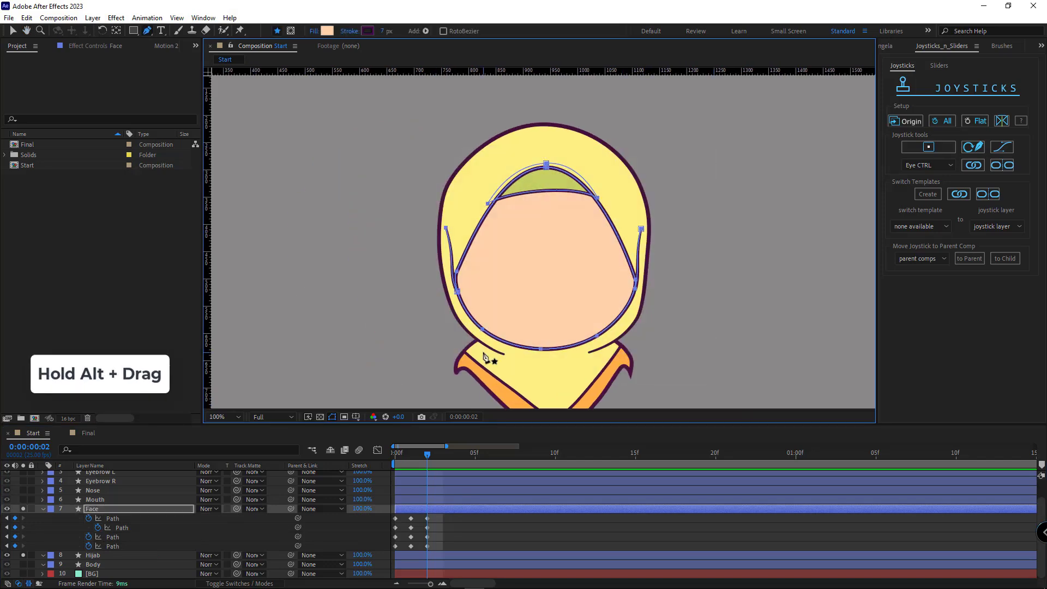
pyautogui.hotkey('ctrl', 't')
pyautogui.moveTo(648, 255); pyautogui.dragTo(611, 259)
pyautogui.hotkey('shift', 'Left')
pyautogui.press('Left')
pyautogui.press('Left')
pyautogui.press('Return')
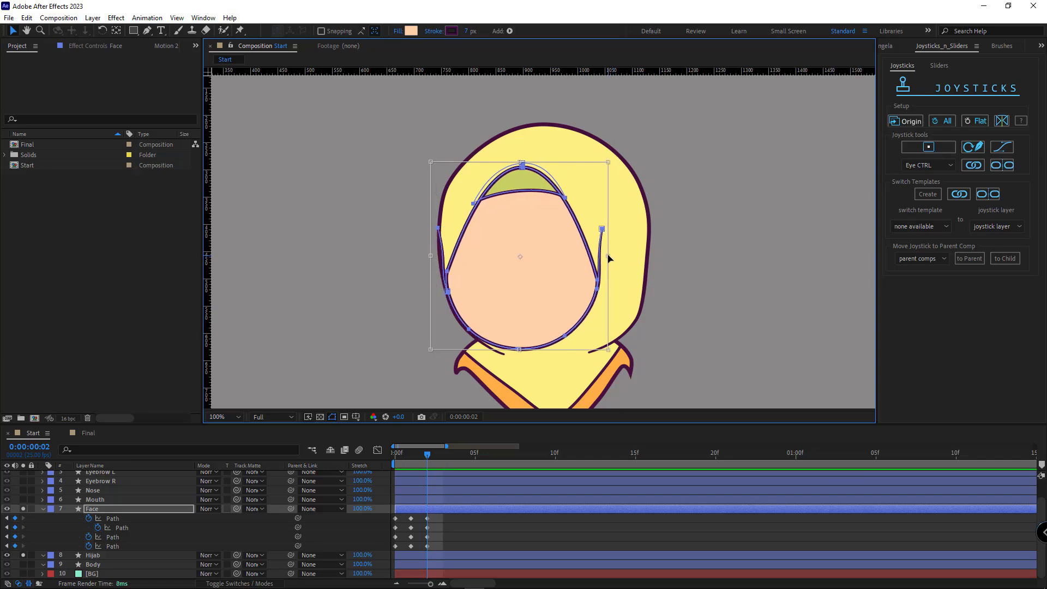
# - Select the top points of the face outline and headband and shift them toward the left
pyautogui.moveTo(576, 154); pyautogui.dragTo(454, 228)
pyautogui.hotkey('shift', 'Left')
pyautogui.hotkey('shift', 'Left')
pyautogui.hotkey('shift', 'Left')
pyautogui.hotkey('shift', 'Left')
pyautogui.hotkey('shift', 'Left')
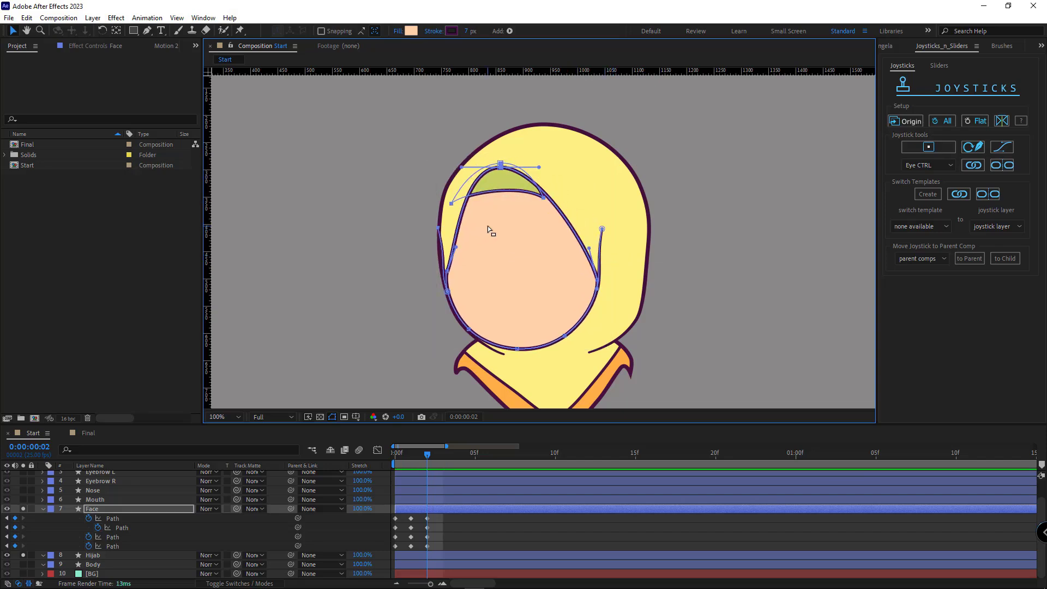
# - Adjust the Bezier handles of both hijab fold lines and the face outline's sides to round the left-turned shape
pyautogui.press('.')
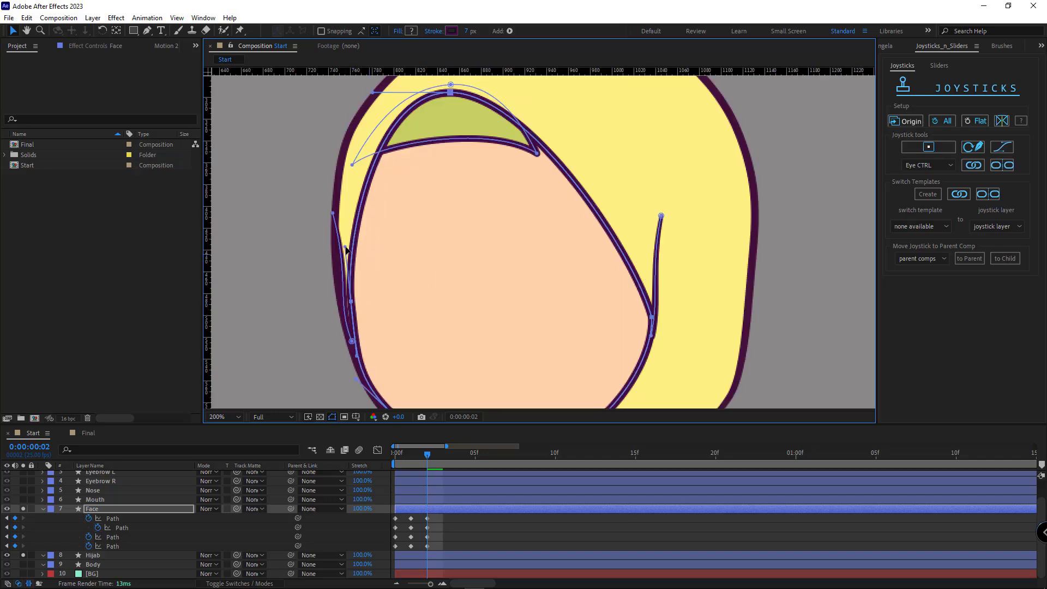
pyautogui.click(334, 213)
pyautogui.moveTo(352, 280); pyautogui.dragTo(334, 254)
pyautogui.moveTo(352, 340); pyautogui.dragTo(355, 347)
pyautogui.click(660, 216)
pyautogui.moveTo(649, 269); pyautogui.dragTo(651, 216)
pyautogui.click(652, 317)
pyautogui.moveTo(652, 349); pyautogui.dragTo(641, 290)
# - Reshape the headband path by extending its right corner, adjusting its left corner and refining the face outline's upper-right curve
pyautogui.moveTo(497, 162); pyautogui.dragTo(548, 375)
pyautogui.moveTo(577, 281); pyautogui.dragTo(622, 287)
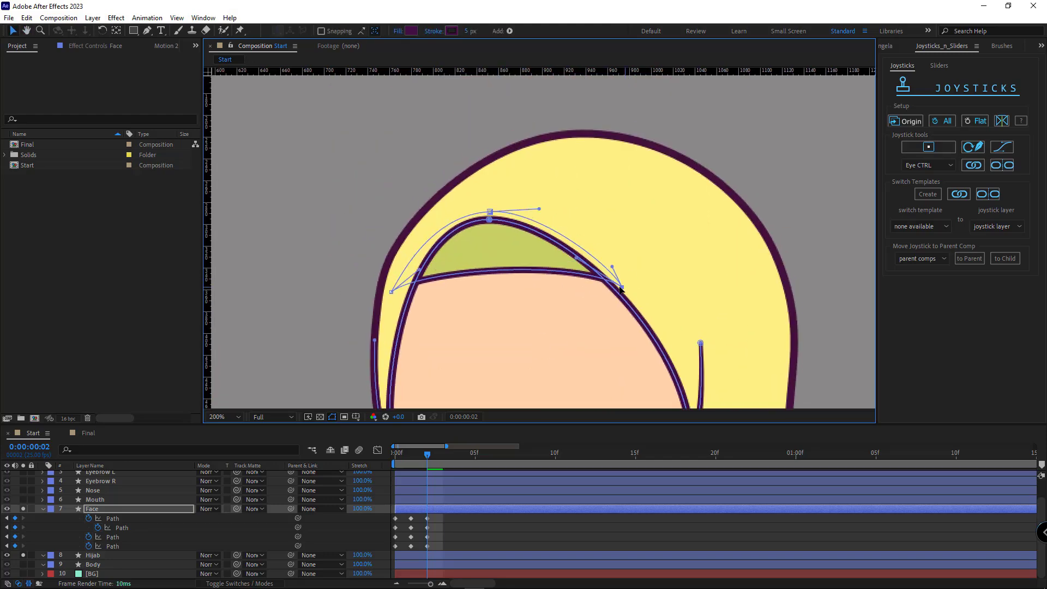
pyautogui.moveTo(575, 257); pyautogui.dragTo(563, 250)
pyautogui.moveTo(621, 287); pyautogui.dragTo(635, 295)
pyautogui.moveTo(577, 257); pyautogui.dragTo(562, 254)
pyautogui.moveTo(391, 292); pyautogui.dragTo(427, 259)
pyautogui.moveTo(635, 295); pyautogui.dragTo(630, 298)
pyautogui.moveTo(558, 256); pyautogui.dragTo(556, 254)
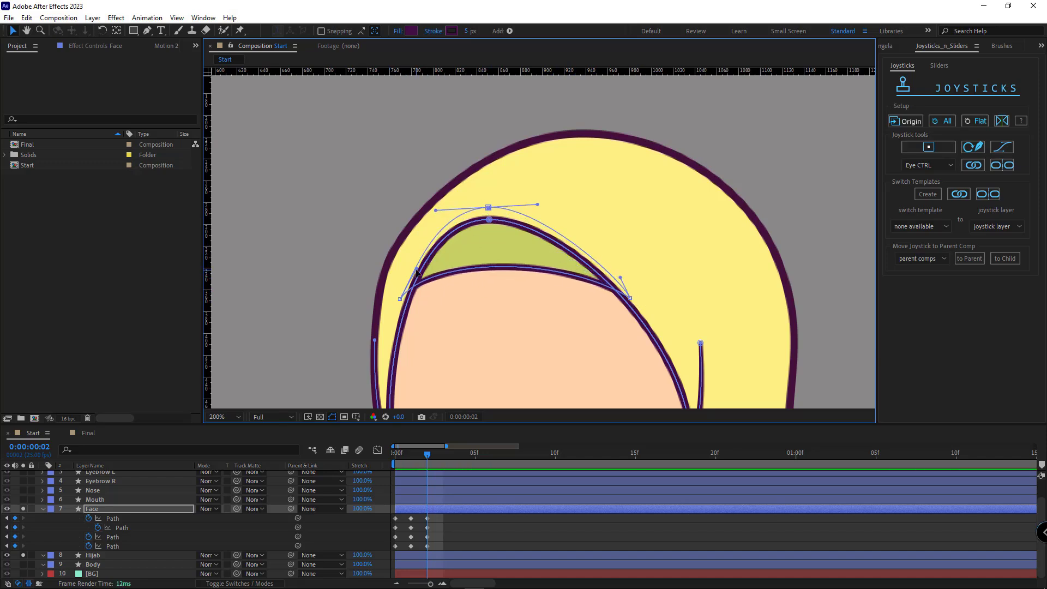
# - Move to frame 3 and set origin keyframes for the Face layer's paths
pyautogui.press(',')
pyautogui.keyDown('shift'); pyautogui.click(461, 262); pyautogui.keyUp('shift')
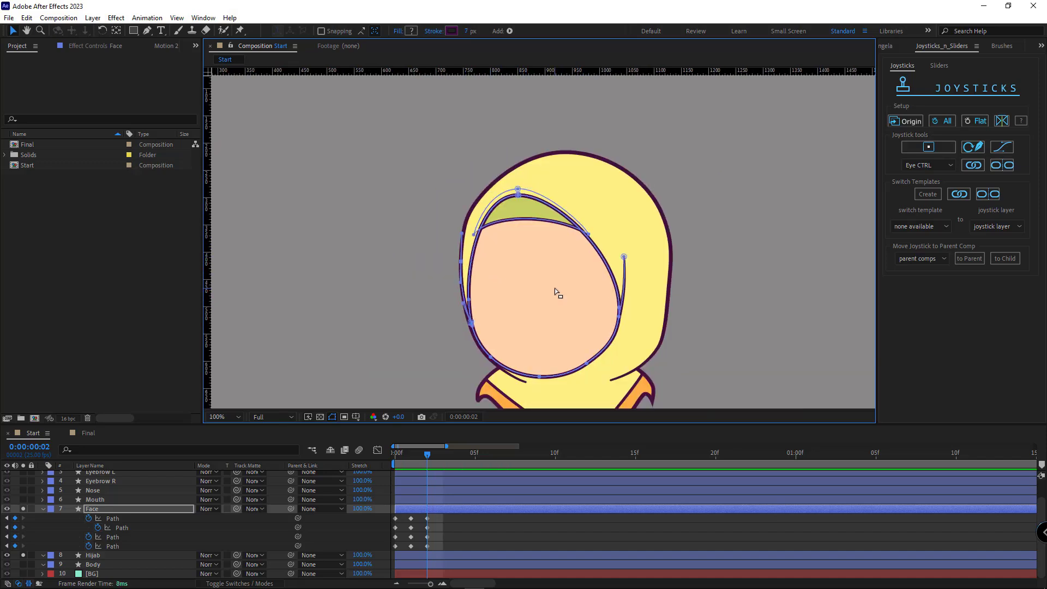
pyautogui.click(73, 530)
pyautogui.moveTo(430, 450); pyautogui.dragTo(442, 452)
pyautogui.click(480, 509)
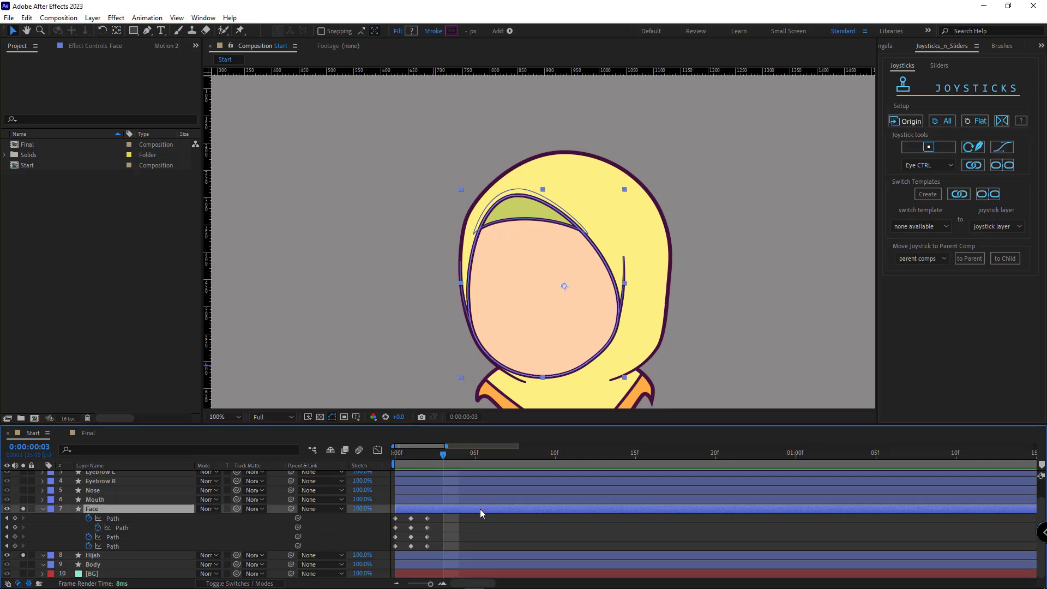
pyautogui.click(905, 121)
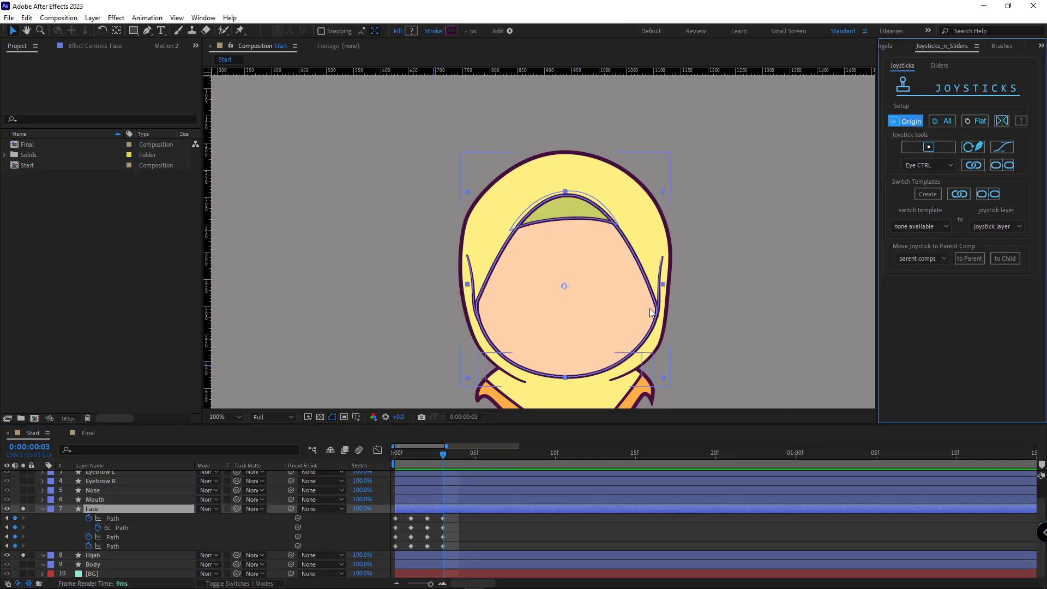
# - Select all the face path points, move them upward and squash them vertically from the chin for the look-up pose
pyautogui.press('g')
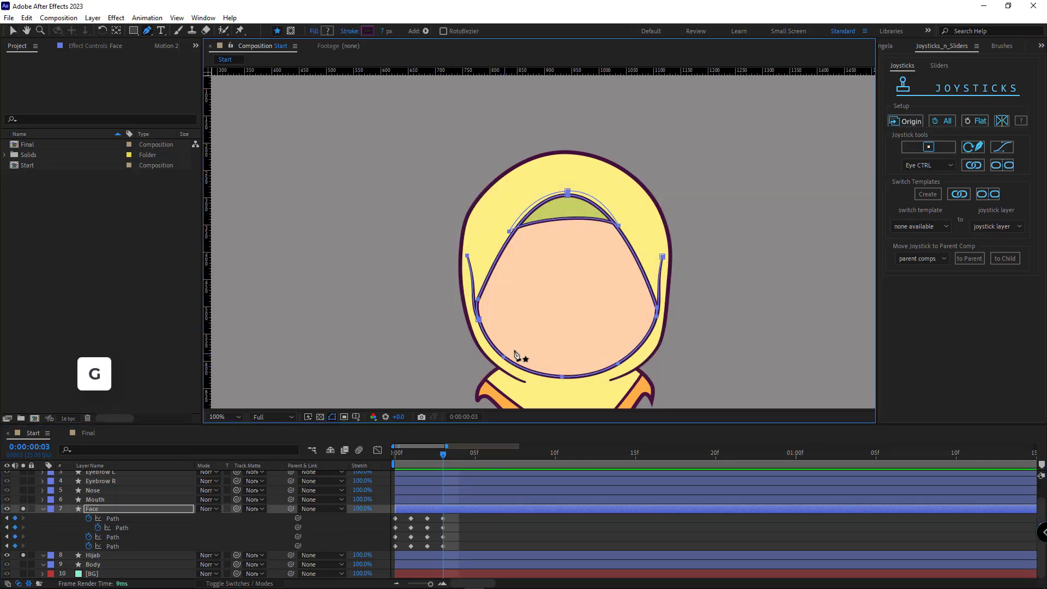
pyautogui.hotkey('shift', 'Up')
pyautogui.hotkey('shift', 'Up')
pyautogui.hotkey('shift', 'Up')
pyautogui.hotkey('shift', 'Up')
pyautogui.hotkey('shift', 'Up')
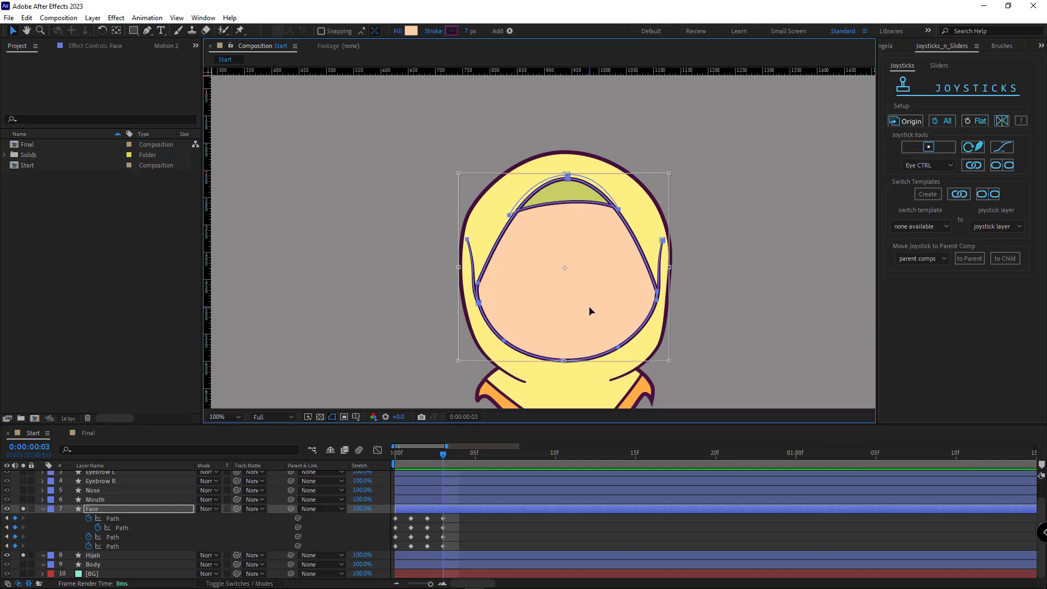
pyautogui.moveTo(564, 350); pyautogui.dragTo(563, 325)
# - Curve the upper end of the hijab's left fold line with its Bezier handles on the look-up frame
pyautogui.click(49, 545)
pyautogui.click(601, 290)
pyautogui.hotkey('ctrl', 'z')
pyautogui.click(501, 518)
pyautogui.click(662, 224)
pyautogui.scroll(1, 665, 240)
pyautogui.moveTo(536, 213); pyautogui.dragTo(522, 256)
pyautogui.moveTo(358, 247); pyautogui.dragTo(633, 259)
pyautogui.moveTo(419, 221); pyautogui.dragTo(438, 272)
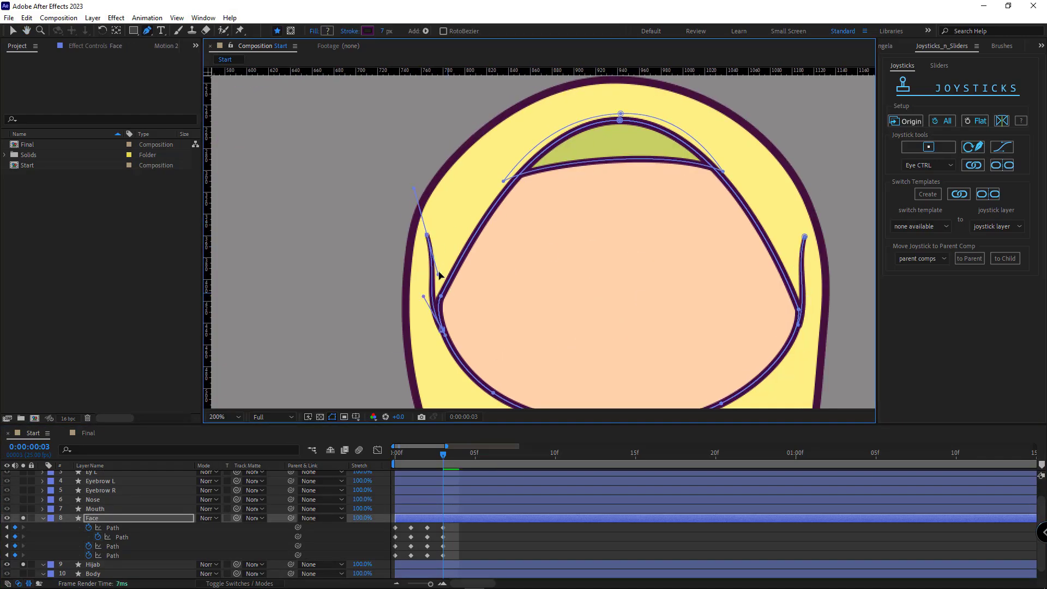
pyautogui.scroll(-1, 556, 316)
pyautogui.moveTo(563, 320); pyautogui.dragTo(550, 280)
pyautogui.click(457, 534)
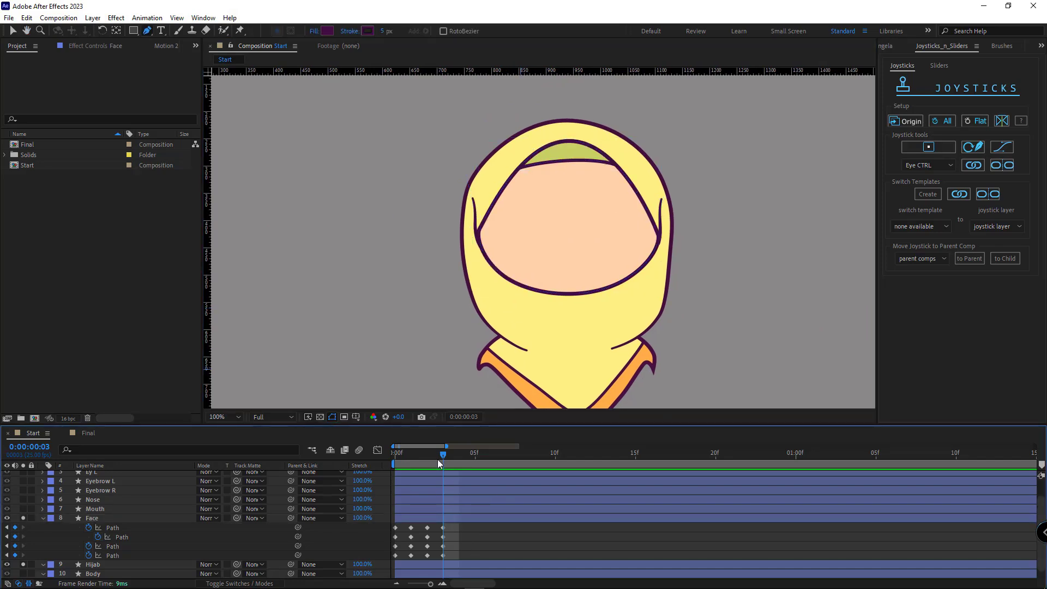
# - Move to frame 4 and set origin keyframes for the Face layer's paths
pyautogui.moveTo(438, 459); pyautogui.dragTo(453, 459)
pyautogui.click(485, 520)
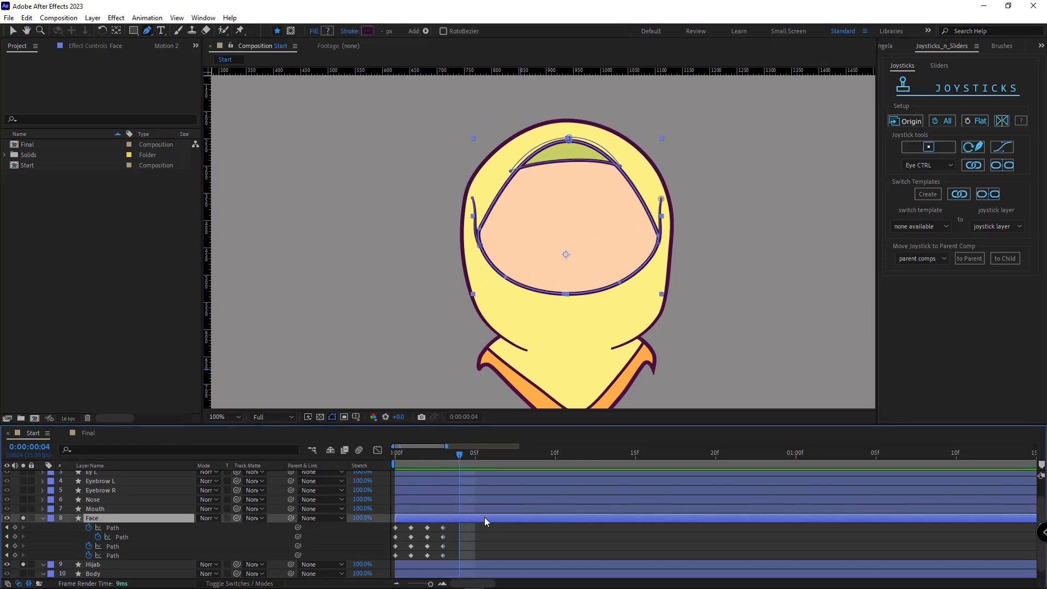
pyautogui.click(914, 123)
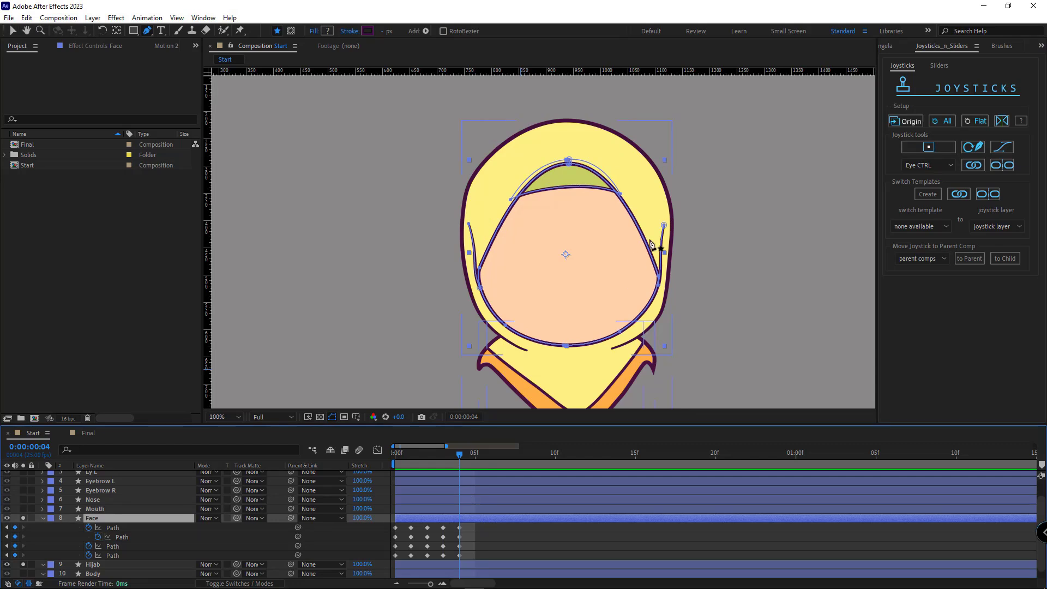
# - Select all the face path points, nudge them downward and squash them vertically from the top for the look-down pose
pyautogui.click(665, 226)
pyautogui.press('v')
pyautogui.doubleClick(513, 330)
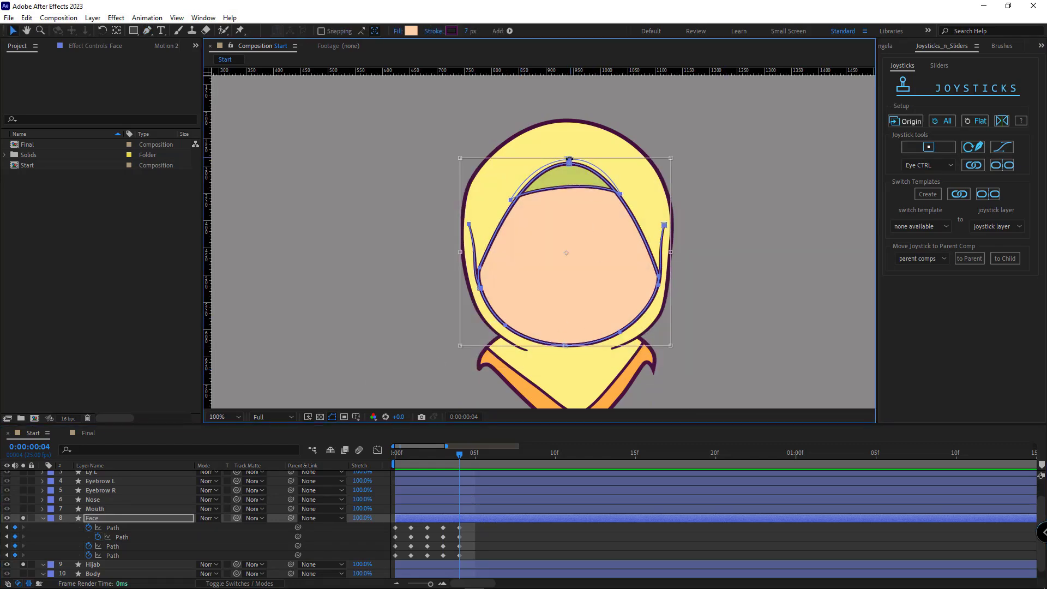
pyautogui.press('Down')
pyautogui.press('Down')
pyautogui.press('Down')
pyautogui.press('Down')
pyautogui.press('Down')
pyautogui.press('Down')
pyautogui.press('Down')
pyautogui.press('Down')
pyautogui.press('Down')
pyautogui.moveTo(566, 162); pyautogui.dragTo(567, 196)
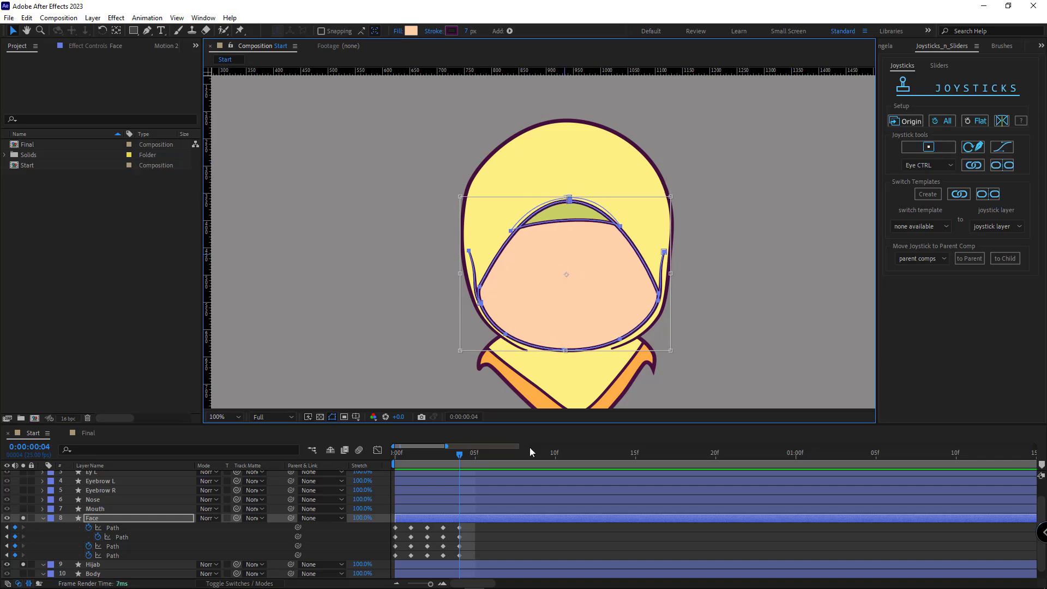
# - Deselect the face paths and return the playhead to frame 0
pyautogui.hotkey('ctrl', 'shift', 'a')
pyautogui.moveTo(459, 454); pyautogui.dragTo(395, 456)
pyautogui.scroll(-1, 507, 289)
pyautogui.moveTo(517, 299); pyautogui.dragTo(528, 274)
pyautogui.click(103, 533)
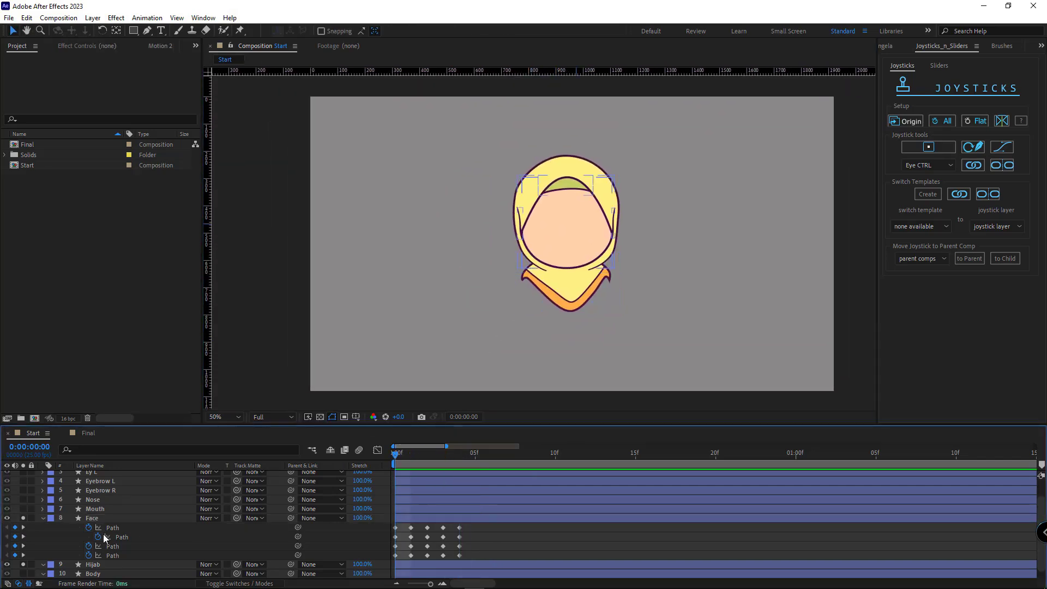
# - Solo the eye, eyebrow, nose and mouth layers, and delete Shape Layer 1
pyautogui.click(101, 509)
pyautogui.scroll(2, 103, 518)
pyautogui.click(104, 522)
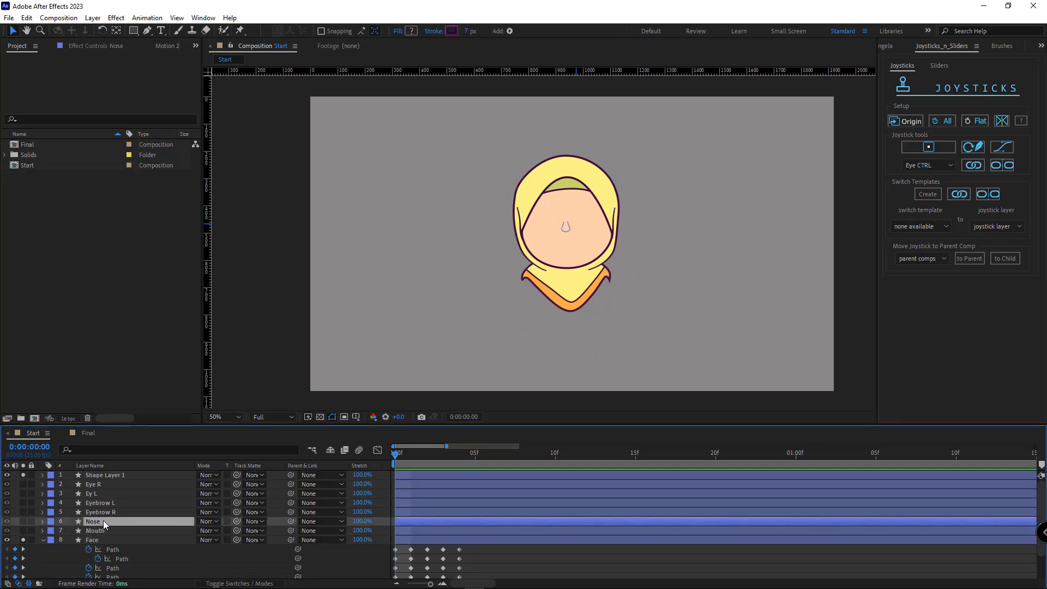
pyautogui.keyDown('ctrl'); pyautogui.click(101, 529); pyautogui.keyUp('ctrl')
pyautogui.keyDown('ctrl'); pyautogui.click(100, 513); pyautogui.keyUp('ctrl')
pyautogui.keyDown('ctrl'); pyautogui.click(100, 504); pyautogui.keyUp('ctrl')
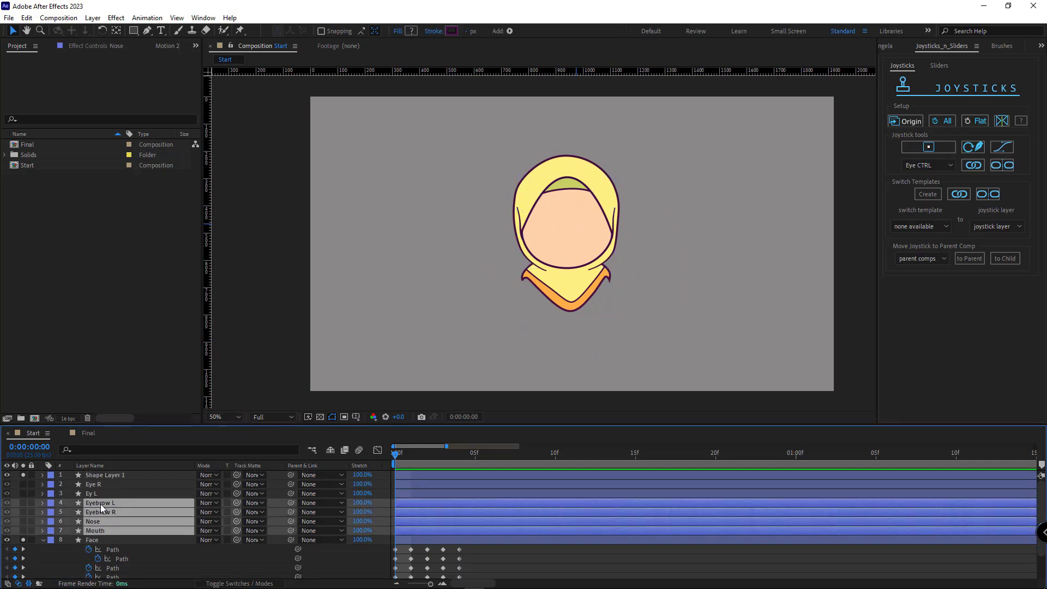
pyautogui.moveTo(96, 496); pyautogui.dragTo(98, 488)
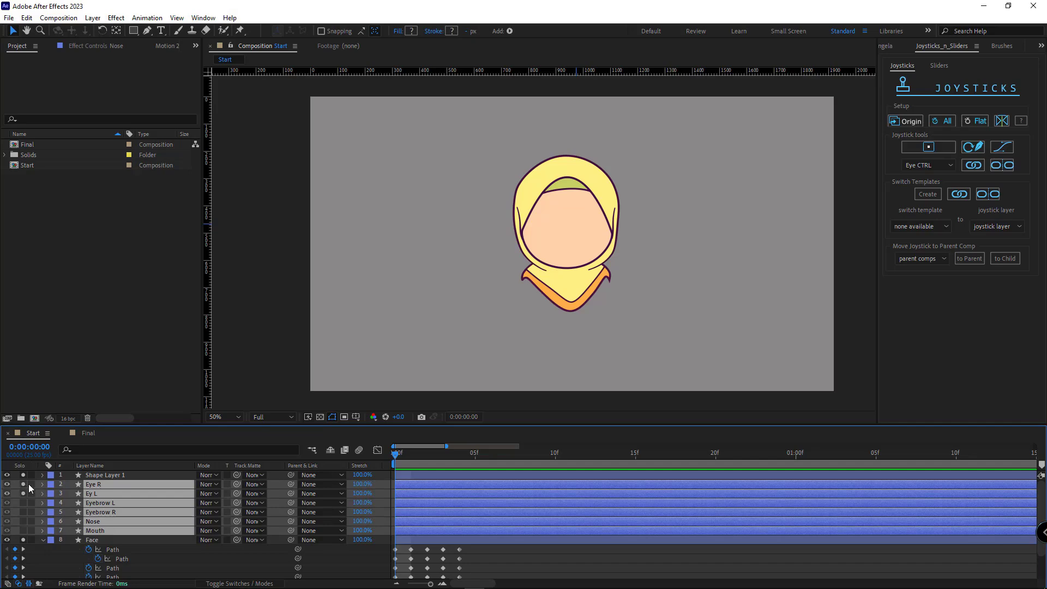
pyautogui.click(109, 477)
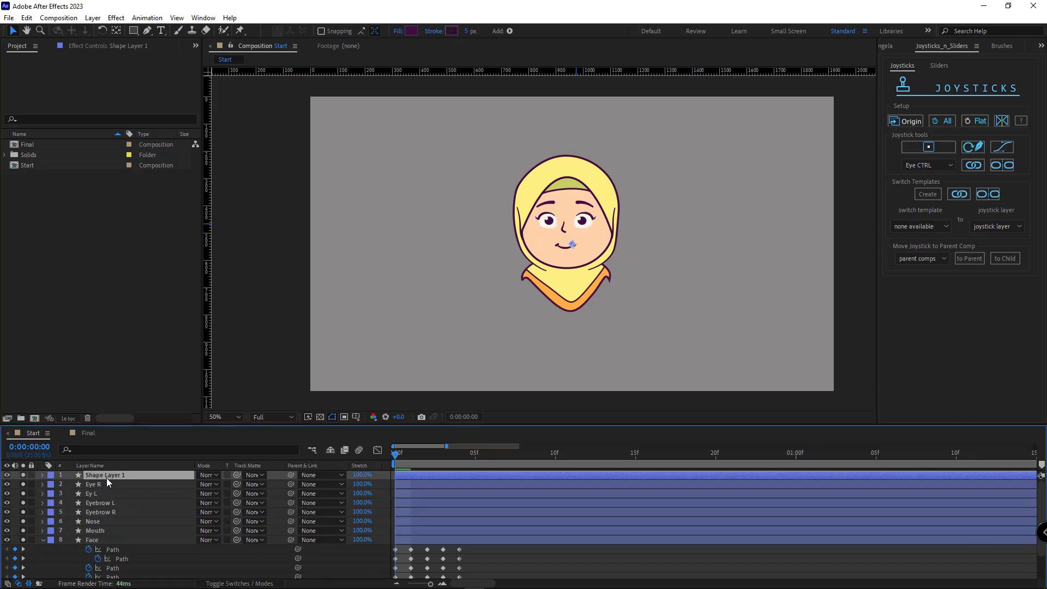
pyautogui.press('Delete')
# - Add Position keyframes at frame 0 to the eye, eyebrow, nose and mouth layers
pyautogui.scroll(1, 567, 236)
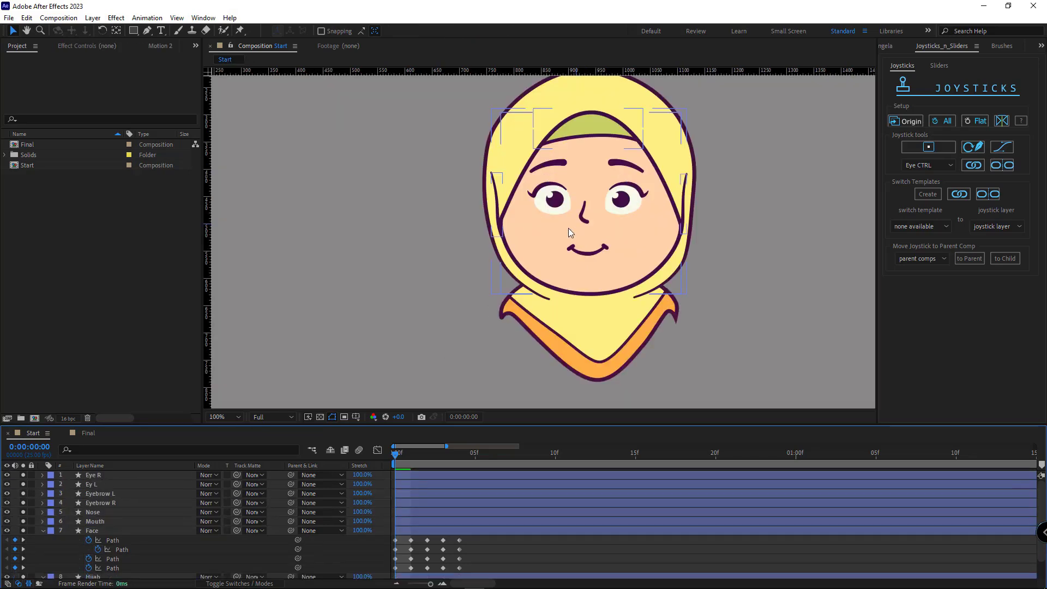
pyautogui.moveTo(570, 234); pyautogui.dragTo(519, 260)
pyautogui.click(109, 522)
pyautogui.keyDown('shift'); pyautogui.click(115, 476); pyautogui.keyUp('shift')
pyautogui.press('p')
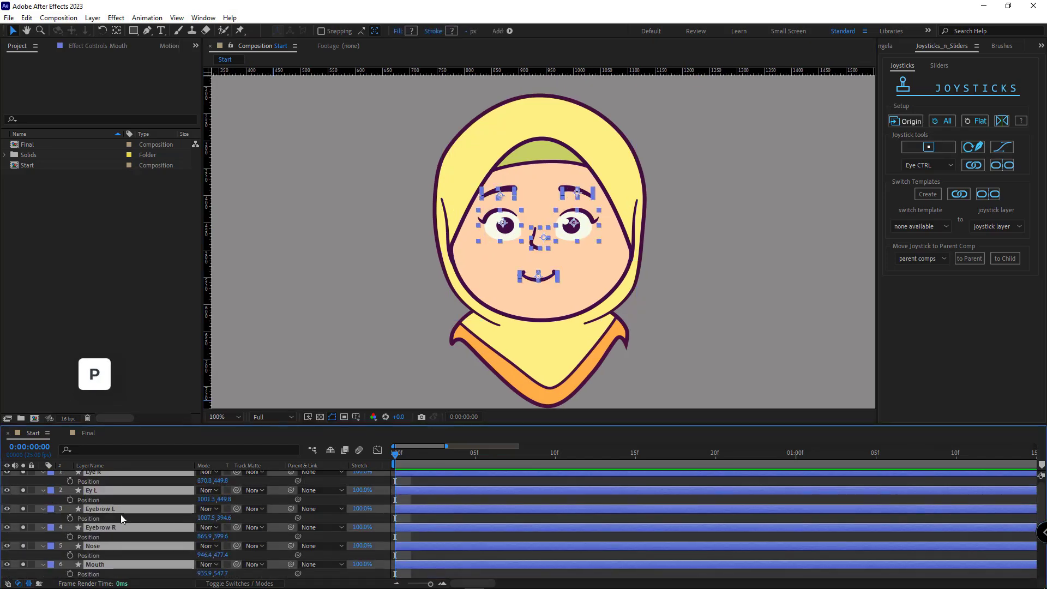
pyautogui.hotkey('alt', 'shift', 'p')
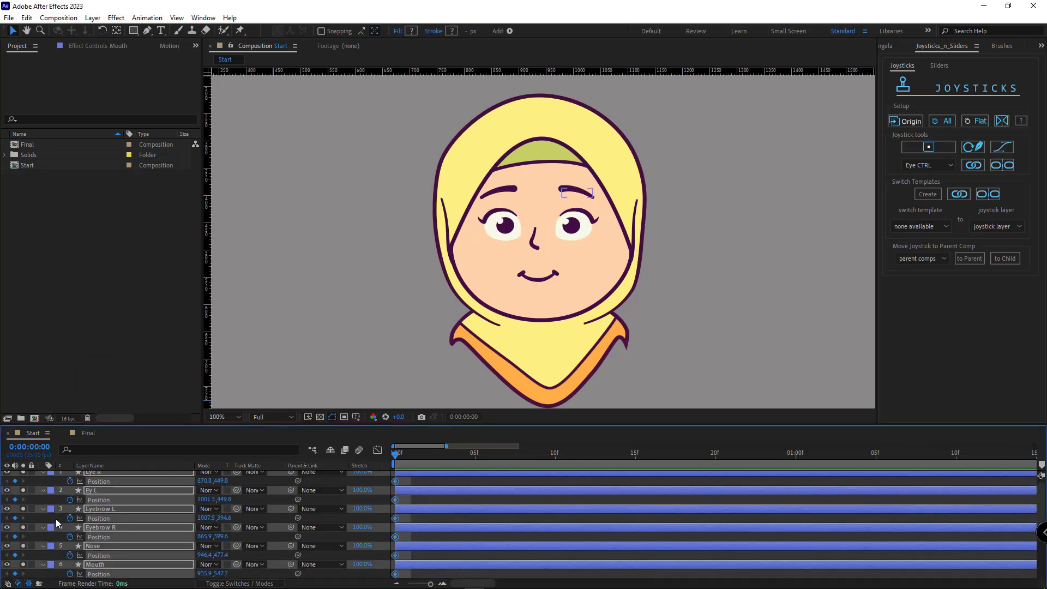
# - Reveal Scale on the Eye R and Ey L layers and add a Scale keyframe to each at frame 0
pyautogui.click(56, 521)
pyautogui.click(104, 476)
pyautogui.keyDown('ctrl'); pyautogui.click(115, 494); pyautogui.keyUp('ctrl')
pyautogui.press('s')
pyautogui.click(62, 502)
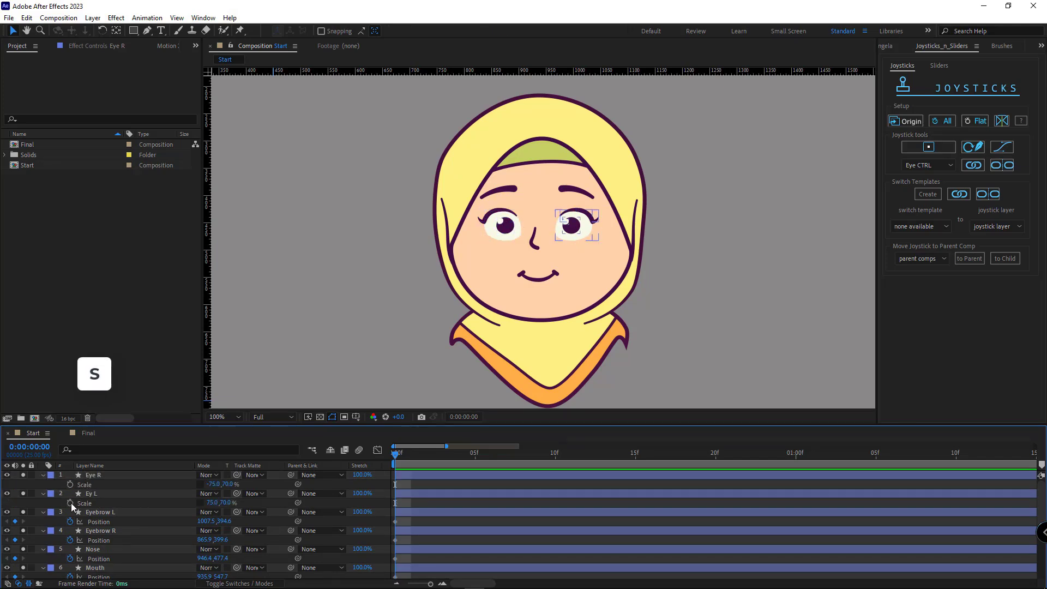
pyautogui.click(70, 484)
pyautogui.click(69, 502)
# - Show all keyframed properties of the two eye layers and enlarge the timeline to fit the feature layers
pyautogui.keyDown('ctrl'); pyautogui.click(135, 477); pyautogui.keyUp('ctrl')
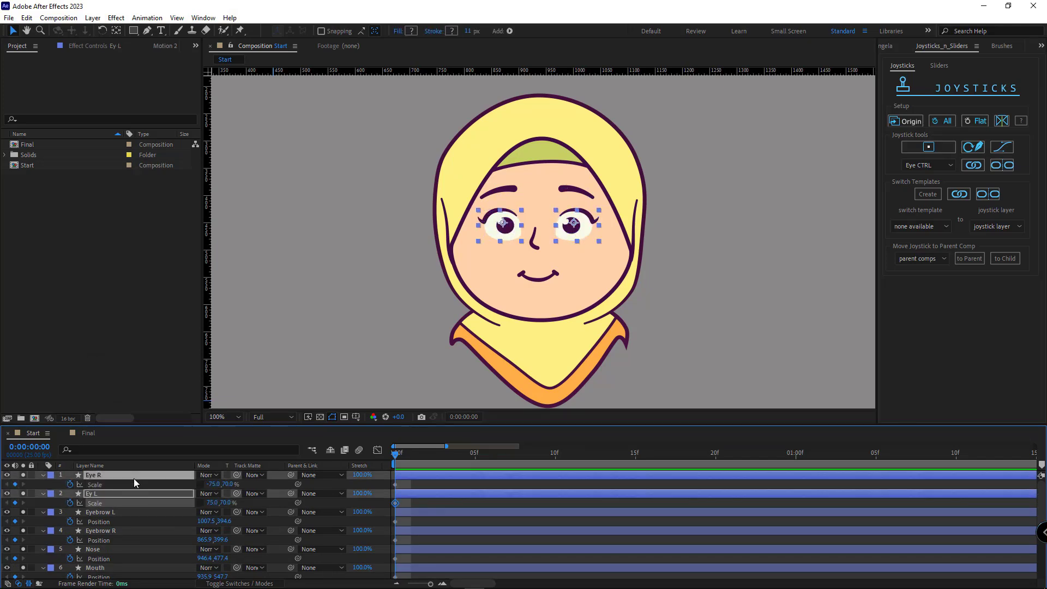
pyautogui.press('u')
pyautogui.scroll(-1, 423, 511)
pyautogui.moveTo(452, 425); pyautogui.dragTo(462, 345)
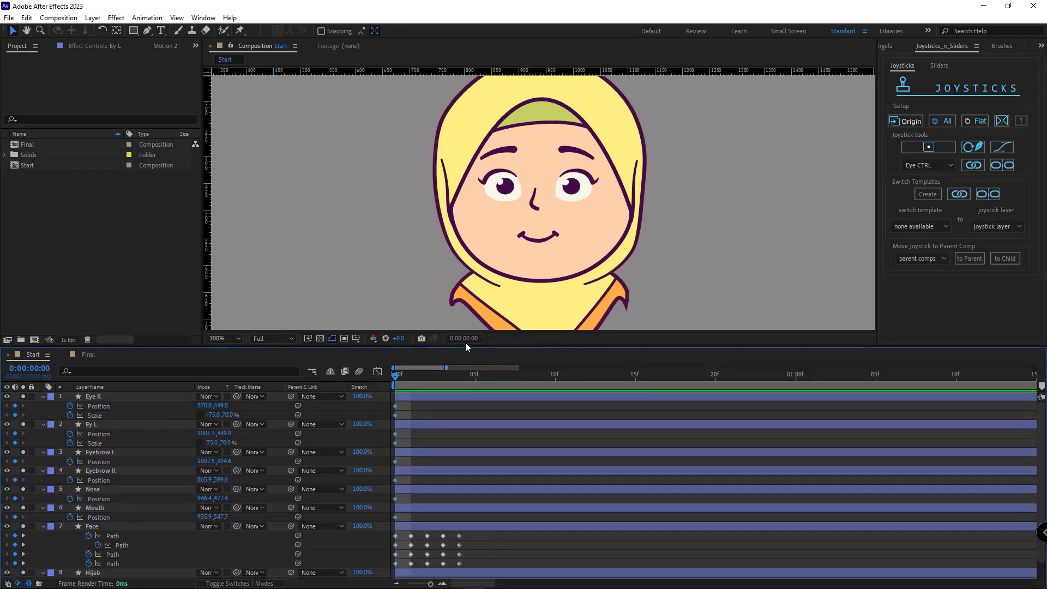
# - At frame 1, move the eye, eyebrow, nose and mouth layers together about 79 px to the right
pyautogui.press(',')
pyautogui.click(411, 375)
pyautogui.press('.')
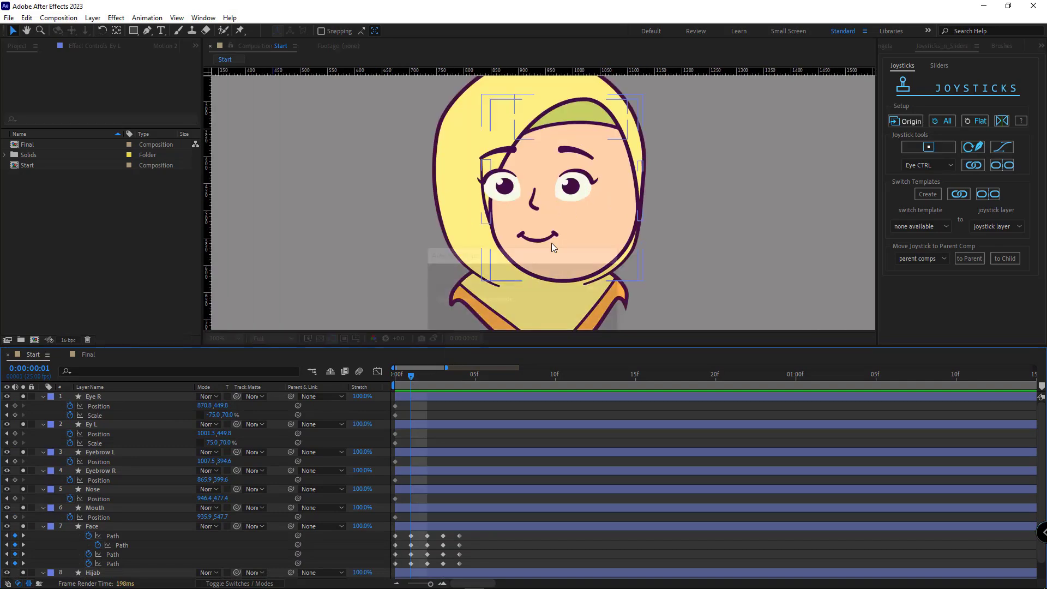
pyautogui.click(322, 443)
pyautogui.click(159, 480)
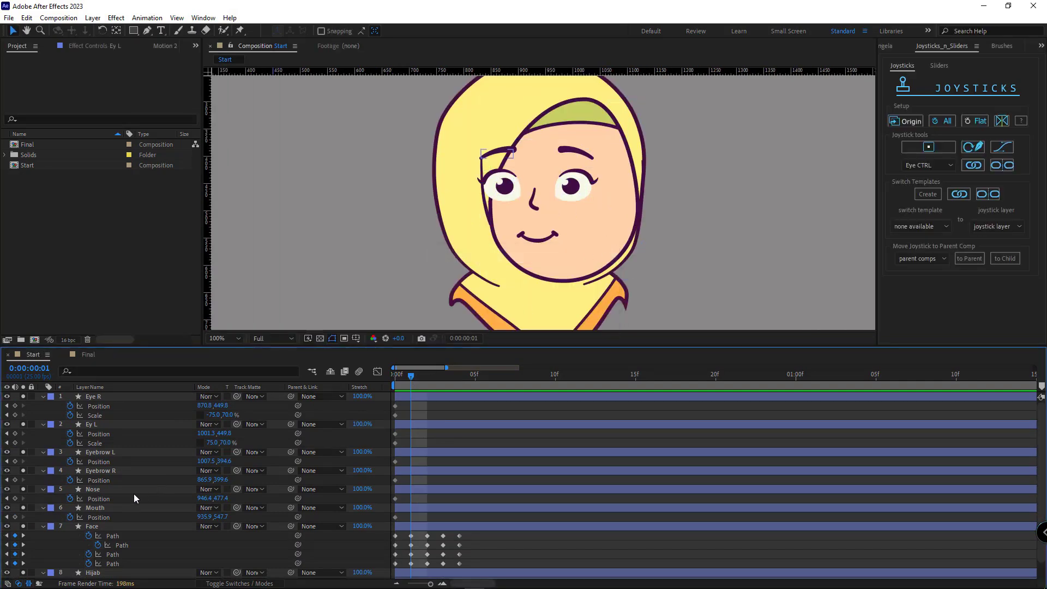
pyautogui.click(103, 508)
pyautogui.keyDown('shift'); pyautogui.click(95, 398); pyautogui.keyUp('shift')
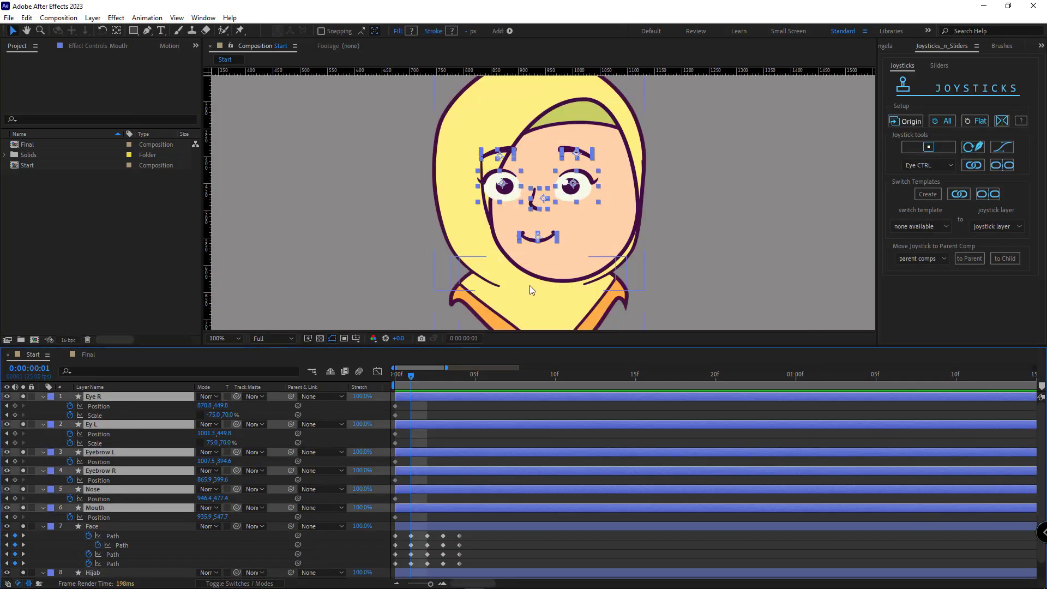
pyautogui.hotkey('shift', 'Right')
pyautogui.hotkey('shift', 'Right')
pyautogui.hotkey('shift', 'Right')
pyautogui.hotkey('shift', 'Right')
pyautogui.hotkey('shift', 'Right')
pyautogui.hotkey('shift', 'Right')
pyautogui.hotkey('shift', 'Right')
pyautogui.hotkey('shift', 'Right')
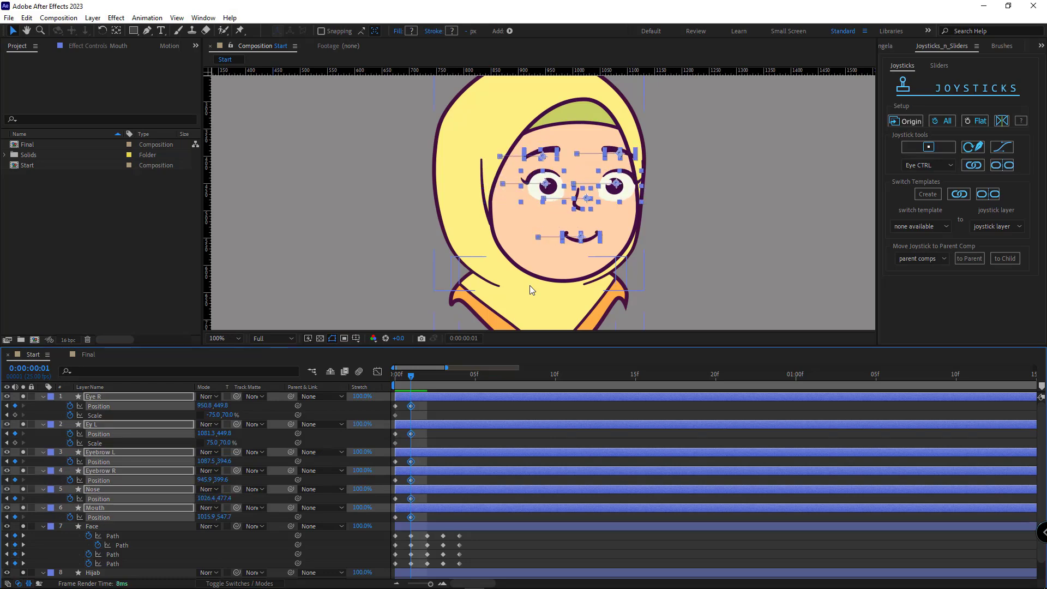
pyautogui.press('Left')
pyautogui.hotkey('ctrl', 'shift', 'a')
# - At frame 1, set the Ey L layer's horizontal scale to 55% and shift its X position to about 1083.9
pyautogui.click(619, 190)
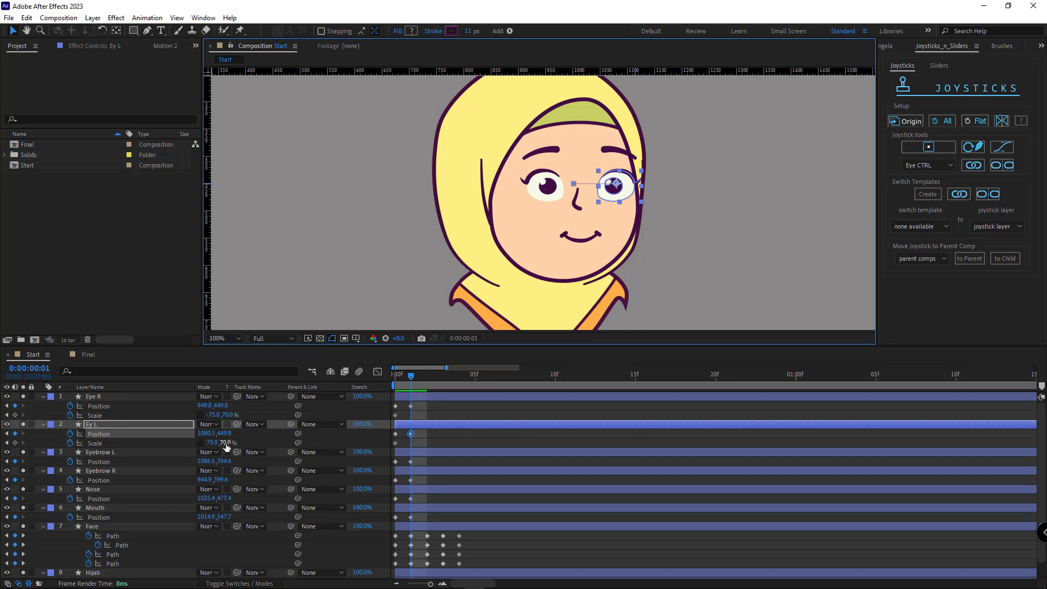
pyautogui.click(213, 443)
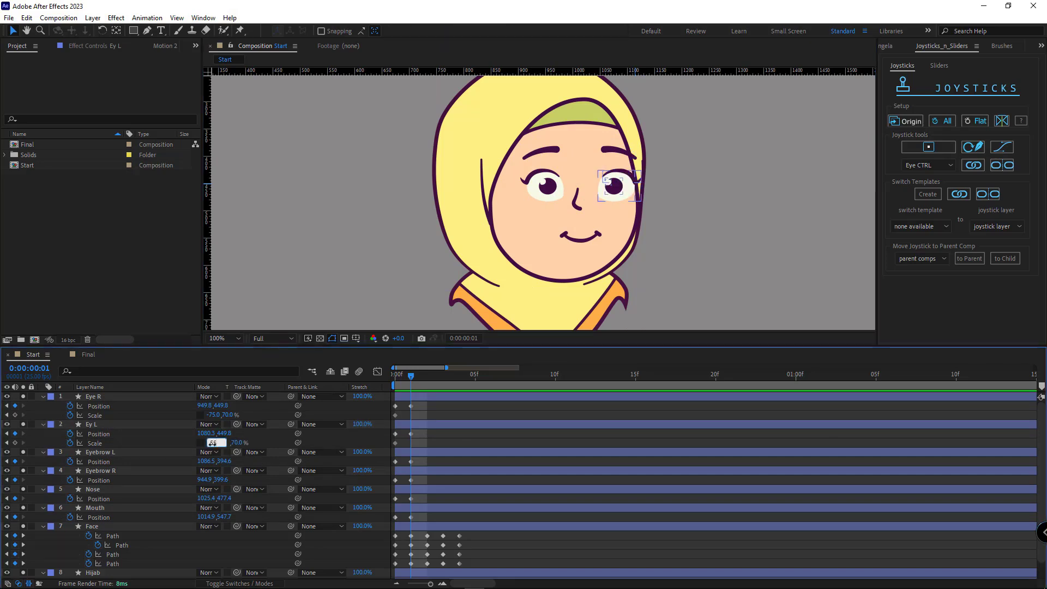
pyautogui.press('Return')
pyautogui.moveTo(210, 434); pyautogui.dragTo(212, 433)
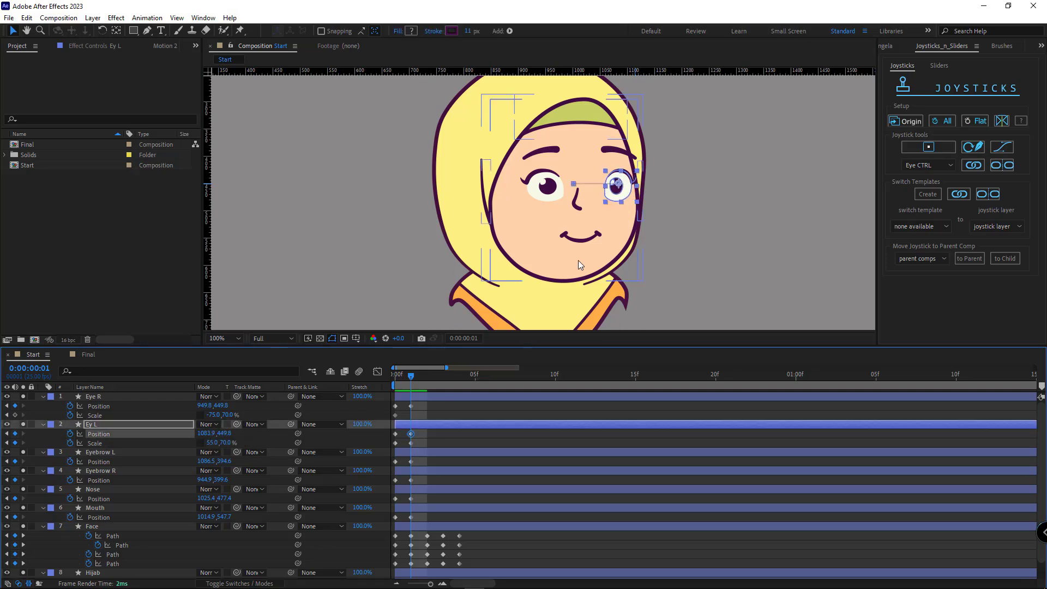
# - Shift the Eye R, Eyebrow R and Nose layers together about 18 px further right at frame 1
pyautogui.click(101, 470)
pyautogui.keyDown('ctrl'); pyautogui.click(117, 489); pyautogui.keyUp('ctrl')
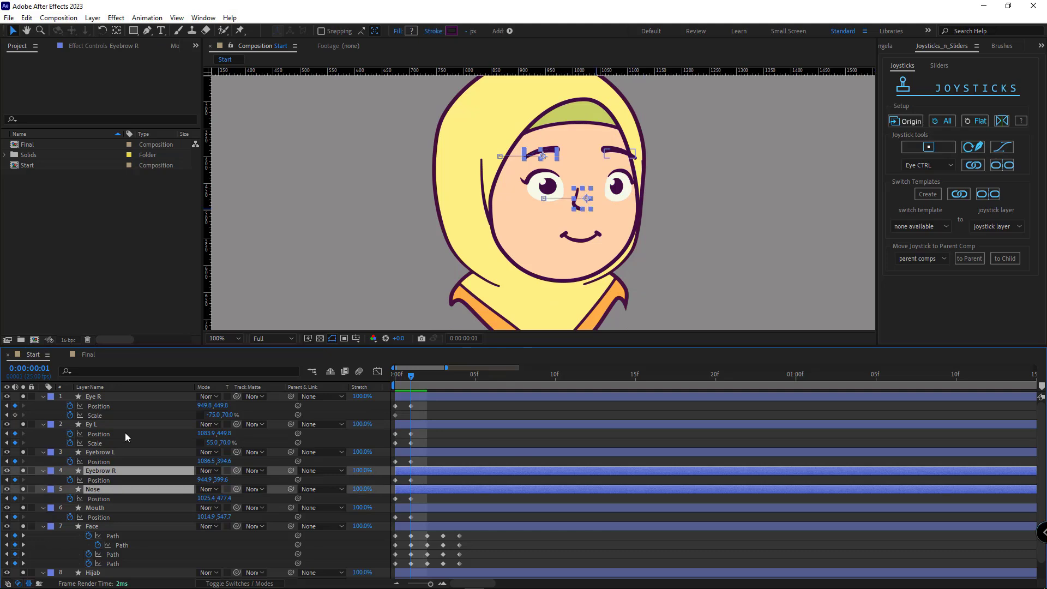
pyautogui.keyDown('ctrl'); pyautogui.click(120, 396); pyautogui.keyUp('ctrl')
pyautogui.press('Right')
pyautogui.press('Right')
pyautogui.press('Right')
pyautogui.press('Right')
pyautogui.press('Right')
pyautogui.press('Right')
pyautogui.press('Right')
pyautogui.press('Right')
pyautogui.press('Right')
pyautogui.press('Right')
pyautogui.press('Right')
pyautogui.press('Right')
pyautogui.press('Right')
pyautogui.press('Right')
pyautogui.press('Right')
pyautogui.press('Right')
pyautogui.press('Right')
pyautogui.press('Right')
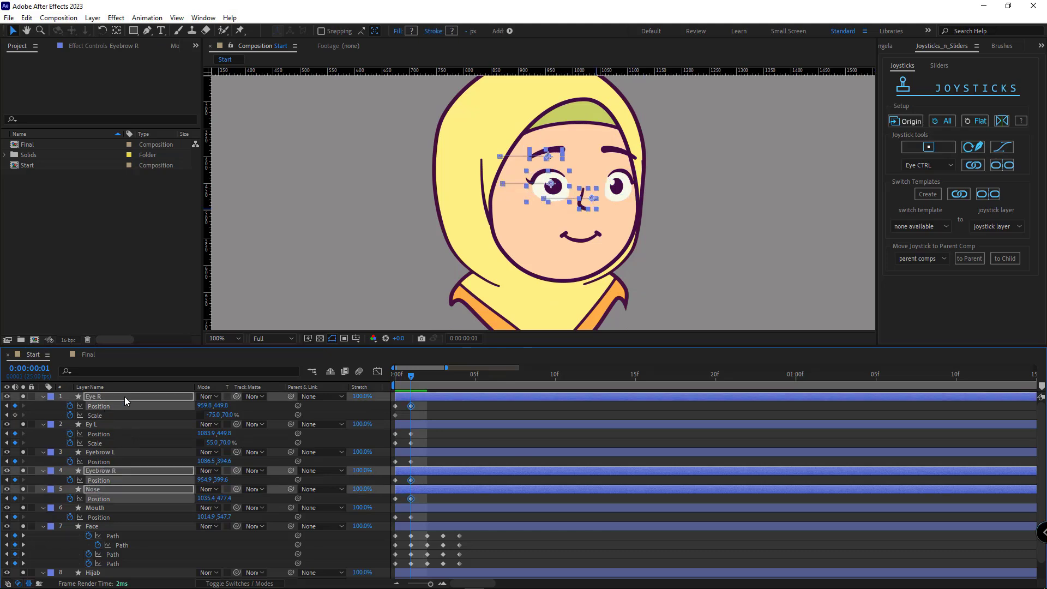
# - At frame 1, nudge the Nose about 2 px and the Mouth about 20 px further right
pyautogui.click(53, 483)
pyautogui.click(119, 493)
pyautogui.press('Right')
pyautogui.press('Right')
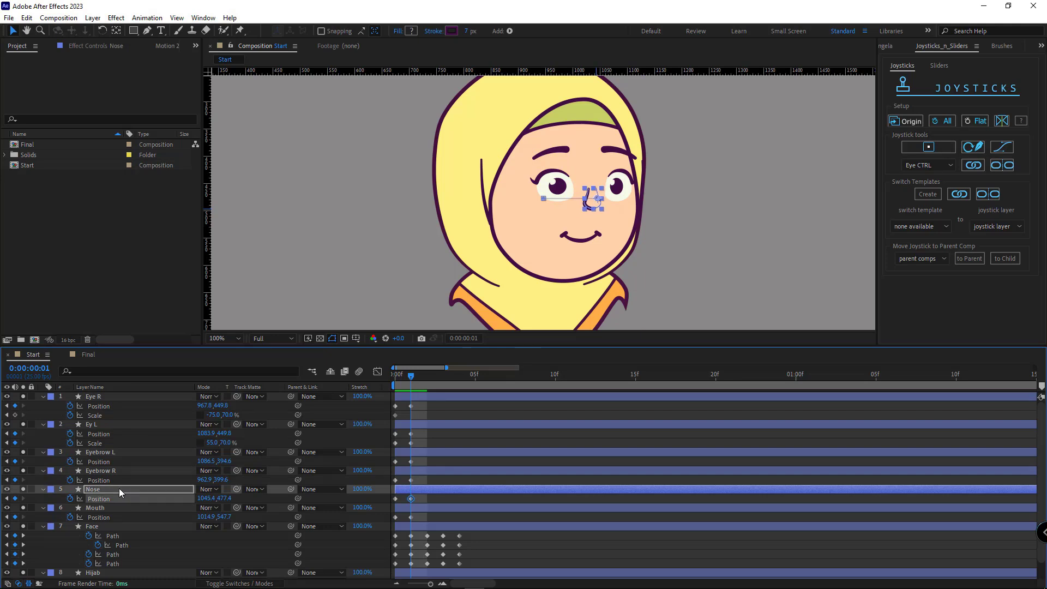
pyautogui.click(145, 508)
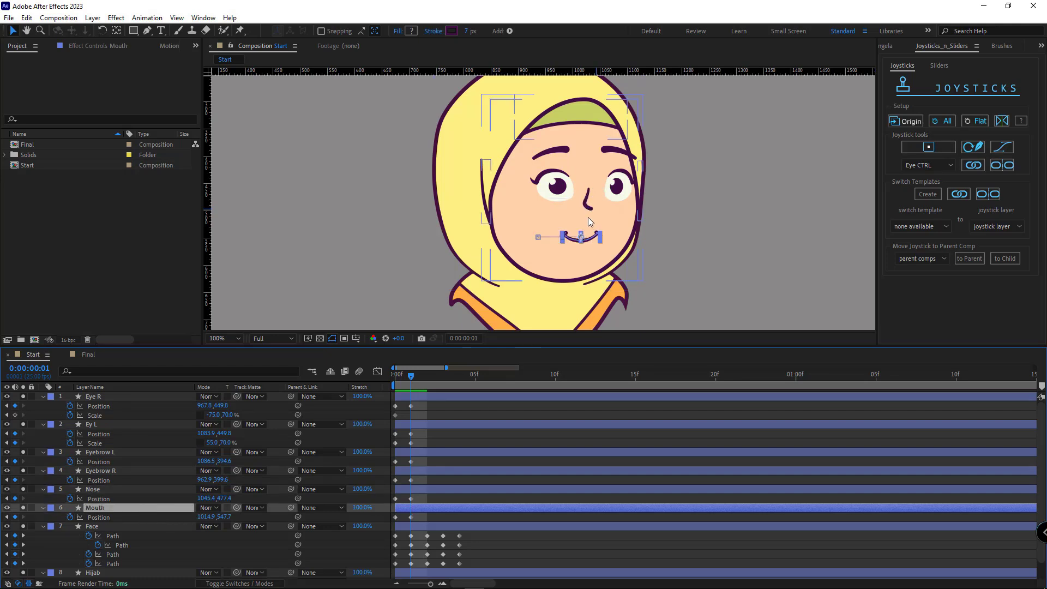
pyautogui.press('Right')
pyautogui.press('Right')
pyautogui.press('Right')
pyautogui.press('Right')
pyautogui.press('Right')
pyautogui.press('Right')
pyautogui.press('Right')
pyautogui.press('Right')
pyautogui.press('Right')
pyautogui.press('Right')
pyautogui.press('Right')
pyautogui.press('Right')
pyautogui.press('Right')
pyautogui.press('Right')
pyautogui.press('Right')
pyautogui.press('Right')
pyautogui.press('Right')
pyautogui.press('Right')
pyautogui.press('Right')
pyautogui.press('Right')
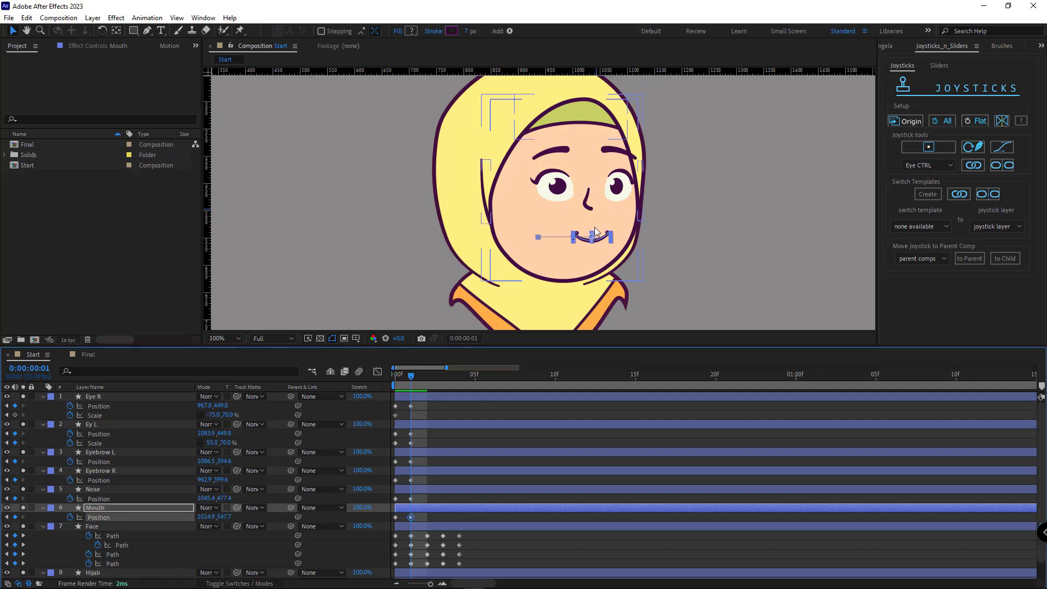
# - Add a keyframe to the Offset of the Nose layer's Trim Paths and show only its keyframed properties
pyautogui.click(78, 498)
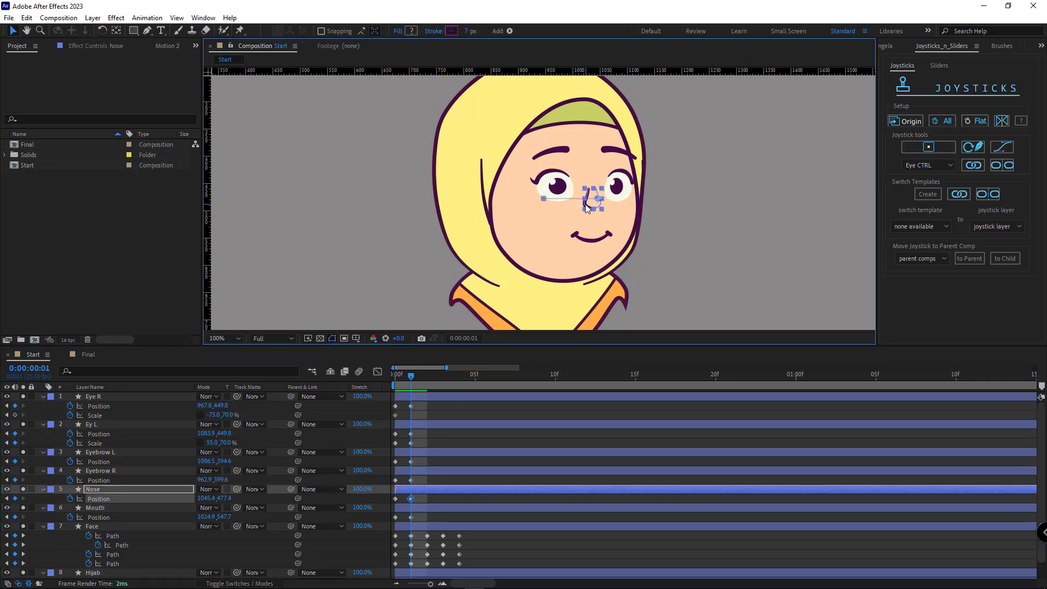
pyautogui.press('.')
pyautogui.click(45, 490)
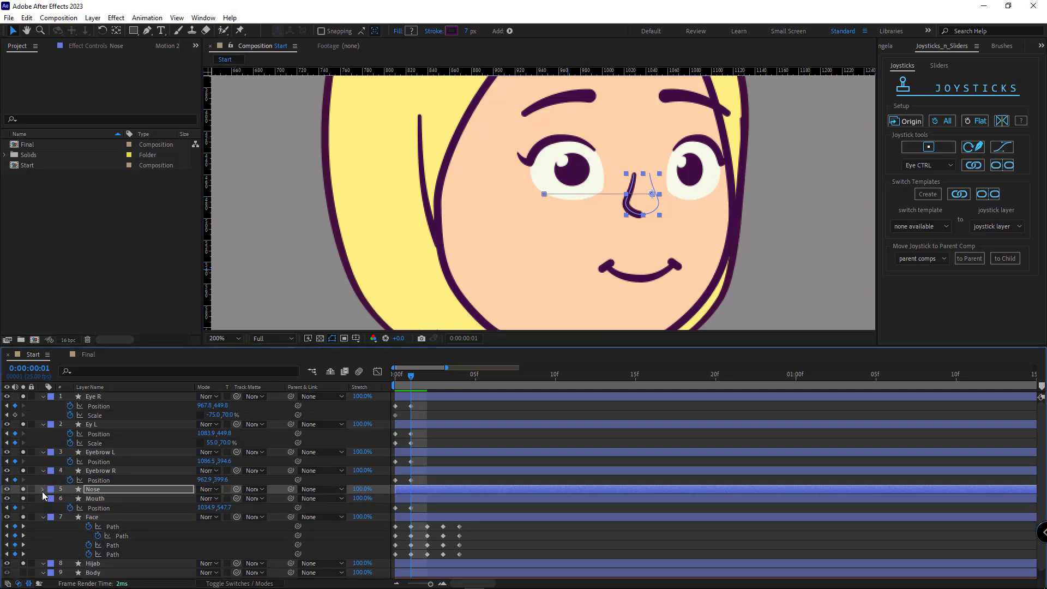
pyautogui.click(44, 490)
pyautogui.click(52, 499)
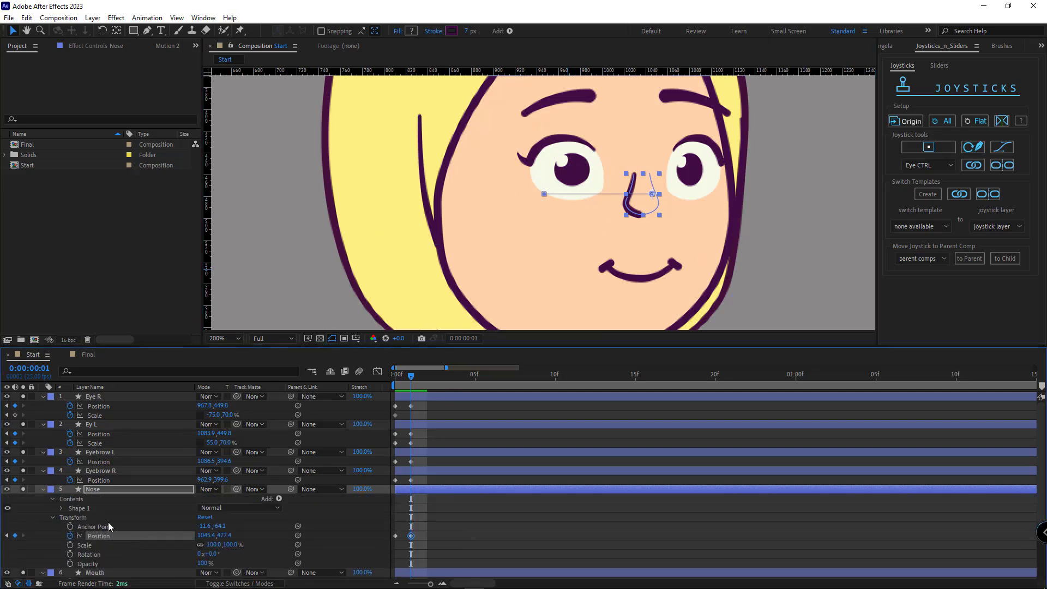
pyautogui.click(61, 508)
pyautogui.click(70, 528)
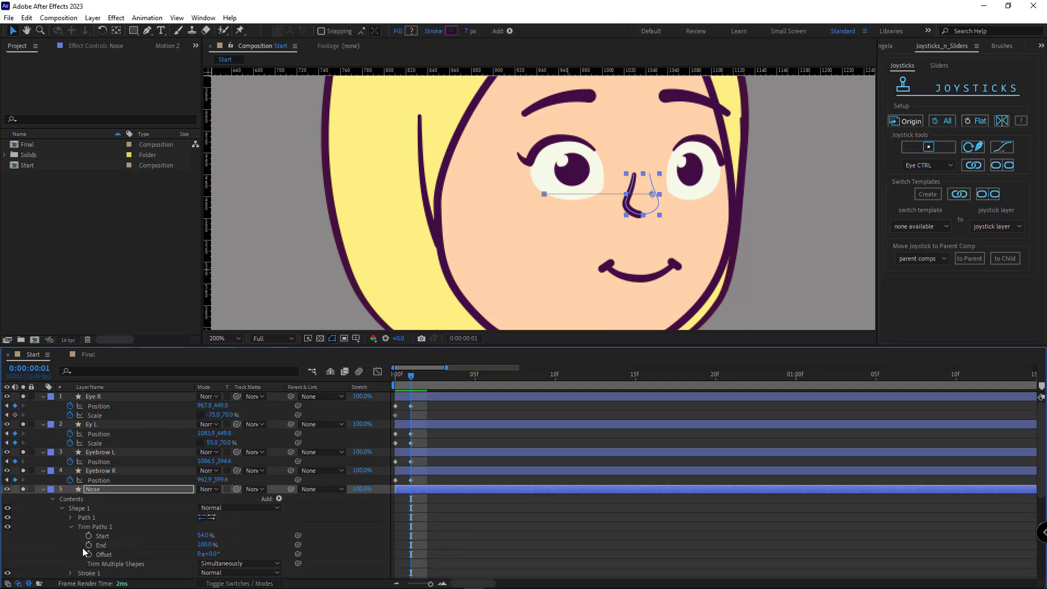
pyautogui.click(90, 554)
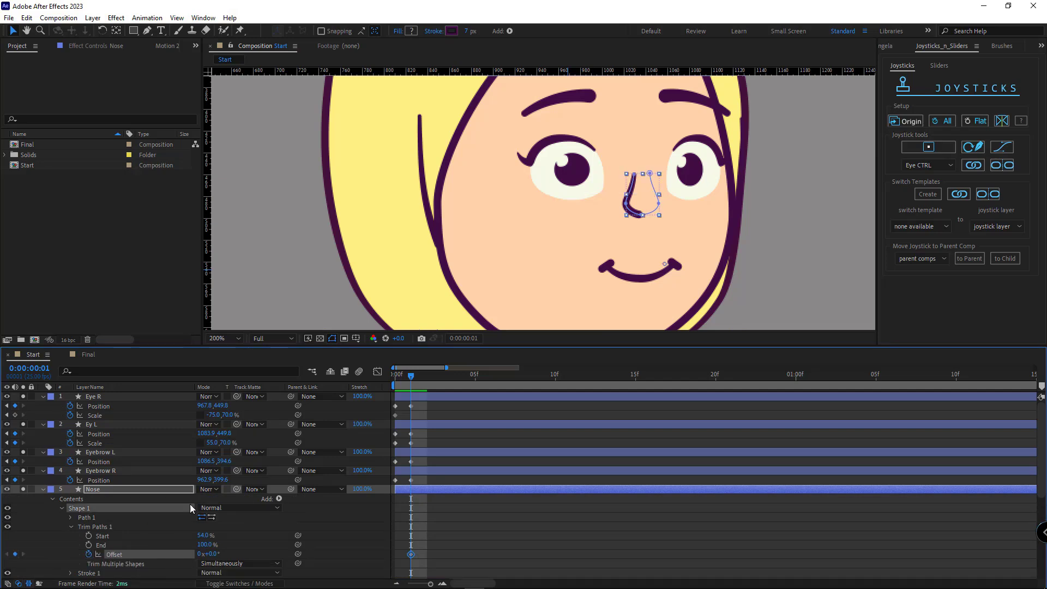
pyautogui.press('u')
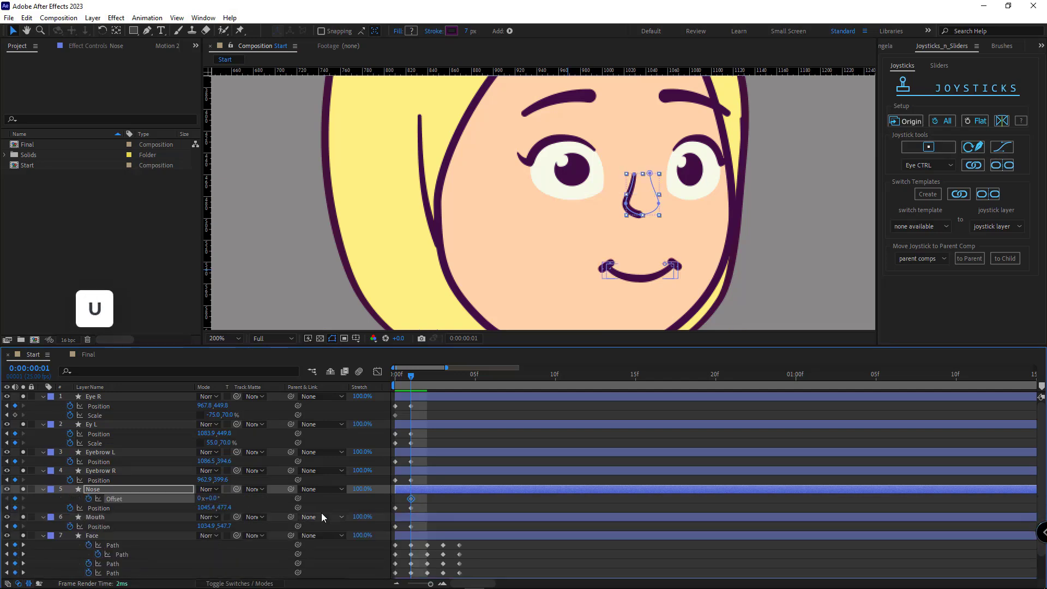
# - Move the Nose Offset keyframe to frame 0 and set Offset to about -185.9° at frame 1, flipping the nose curve
pyautogui.moveTo(411, 498); pyautogui.dragTo(395, 499)
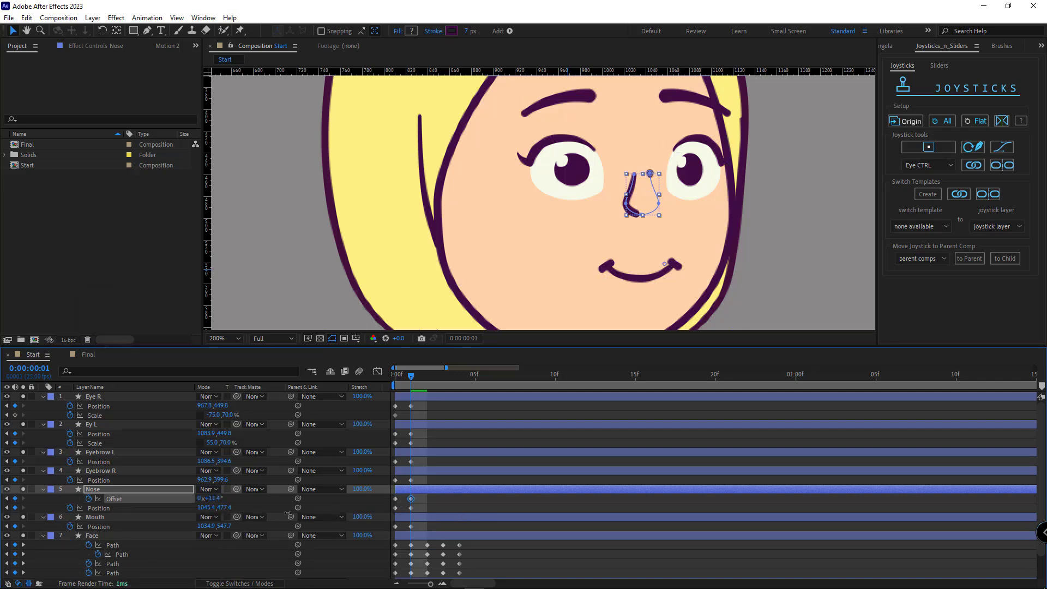
pyautogui.moveTo(198, 498); pyautogui.dragTo(152, 496)
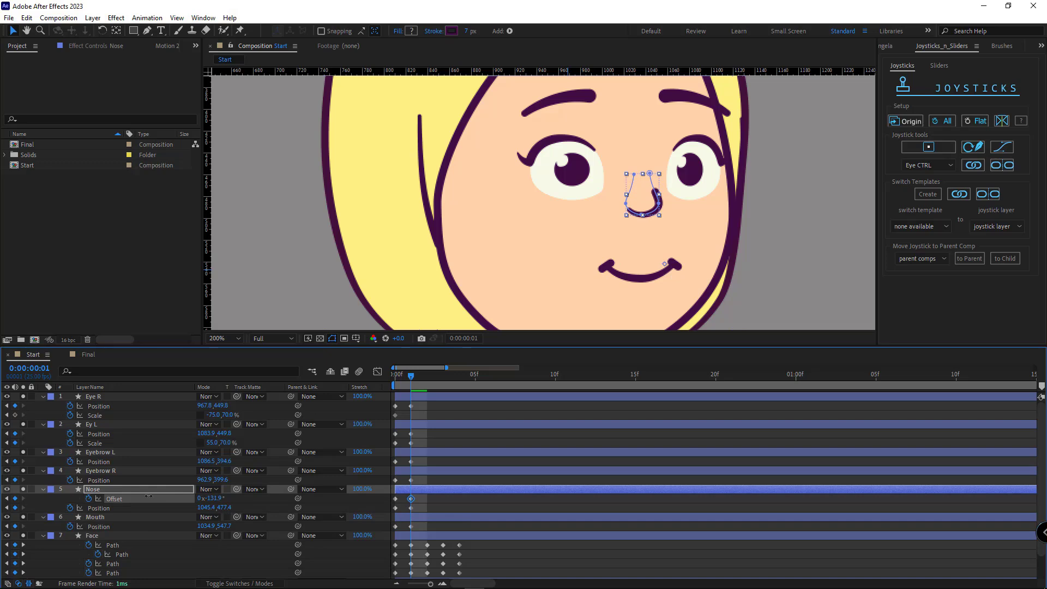
pyautogui.click(446, 503)
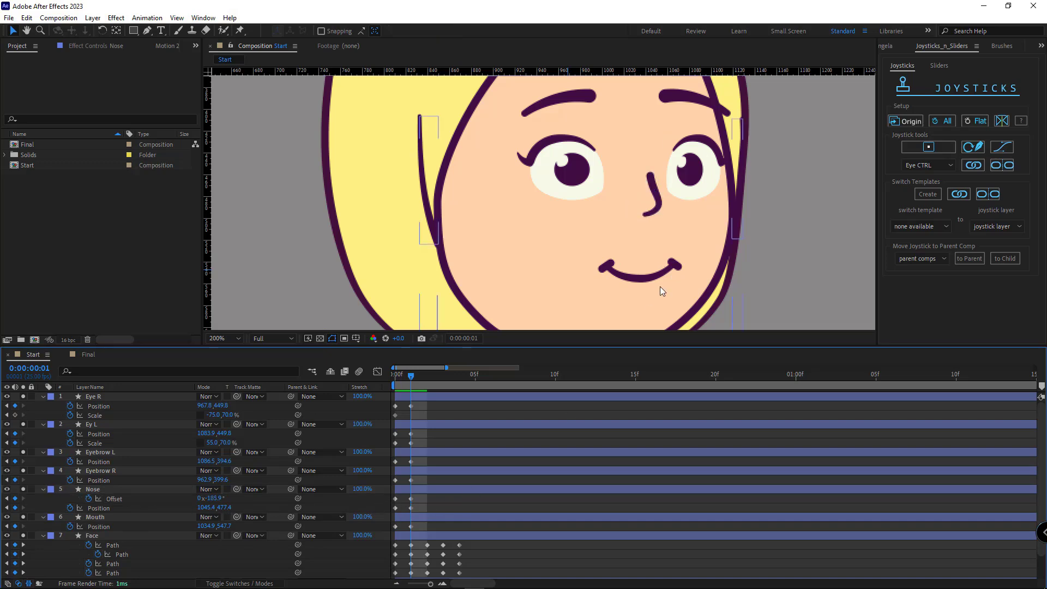
pyautogui.scroll(-1, 673, 243)
pyautogui.moveTo(410, 378)
pyautogui.mouseDown()
pyautogui.moveTo(391, 382)
pyautogui.moveTo(412, 384)
pyautogui.mouseUp()
# - Expand the Eyebrow L layer's shape contents and add a keyframe to its Path
pyautogui.click(100, 453)
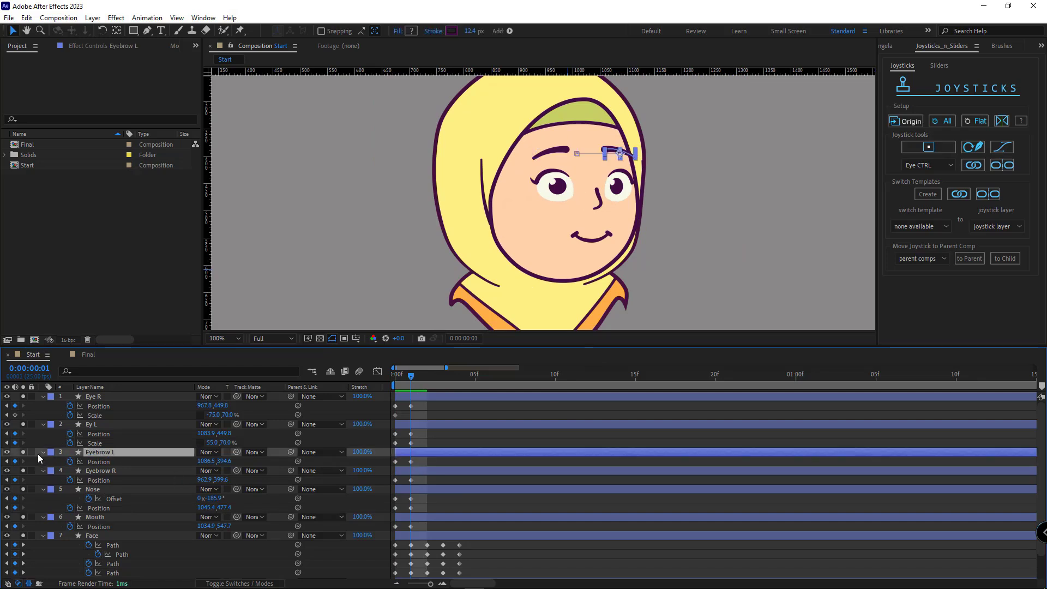
pyautogui.click(44, 452)
pyautogui.click(44, 452)
pyautogui.click(53, 461)
pyautogui.click(61, 472)
pyautogui.click(71, 481)
pyautogui.click(88, 491)
# - Add a Path keyframe to the Eyebrow R layer and collapse both eyebrow layers to their keyframed properties
pyautogui.scroll(-2, 88, 499)
pyautogui.click(43, 518)
pyautogui.click(43, 517)
pyautogui.click(53, 518)
pyautogui.click(62, 527)
pyautogui.click(71, 536)
pyautogui.click(176, 543)
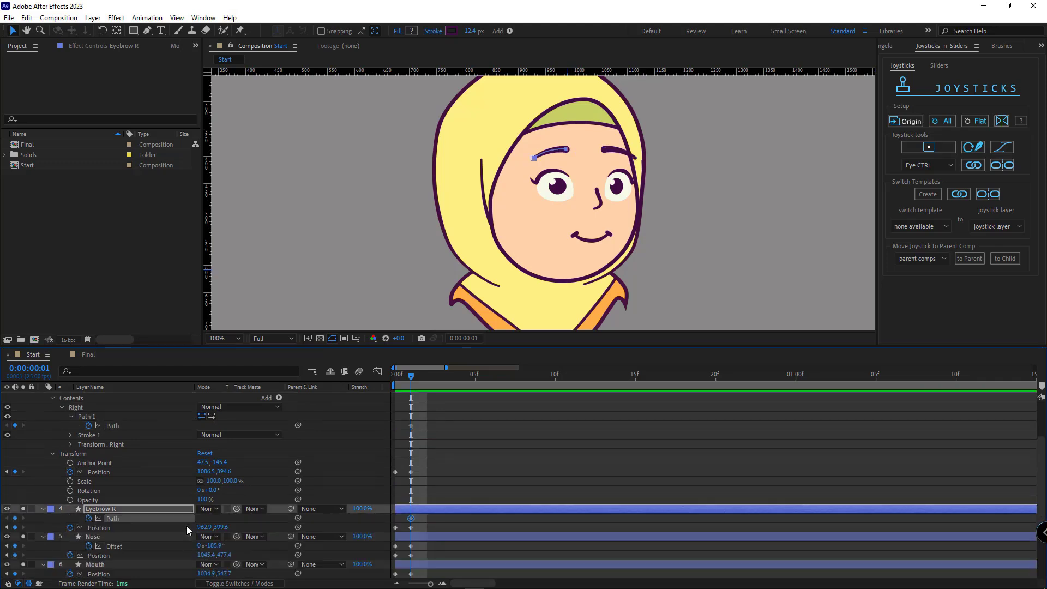
pyautogui.press('u')
pyautogui.scroll(3, 147, 470)
pyautogui.click(112, 454)
pyautogui.press('u')
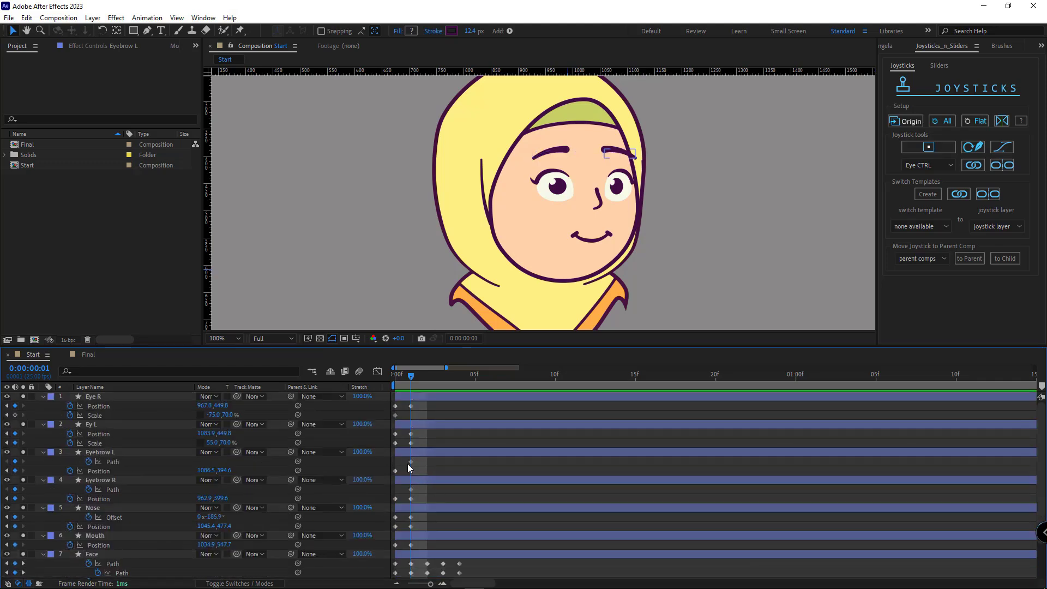
# - Move both eyebrow Path keyframes to frame 0 and pull Eyebrow L's outer end inward at frame 1
pyautogui.click(410, 461)
pyautogui.keyDown('shift'); pyautogui.click(411, 489); pyautogui.keyUp('shift')
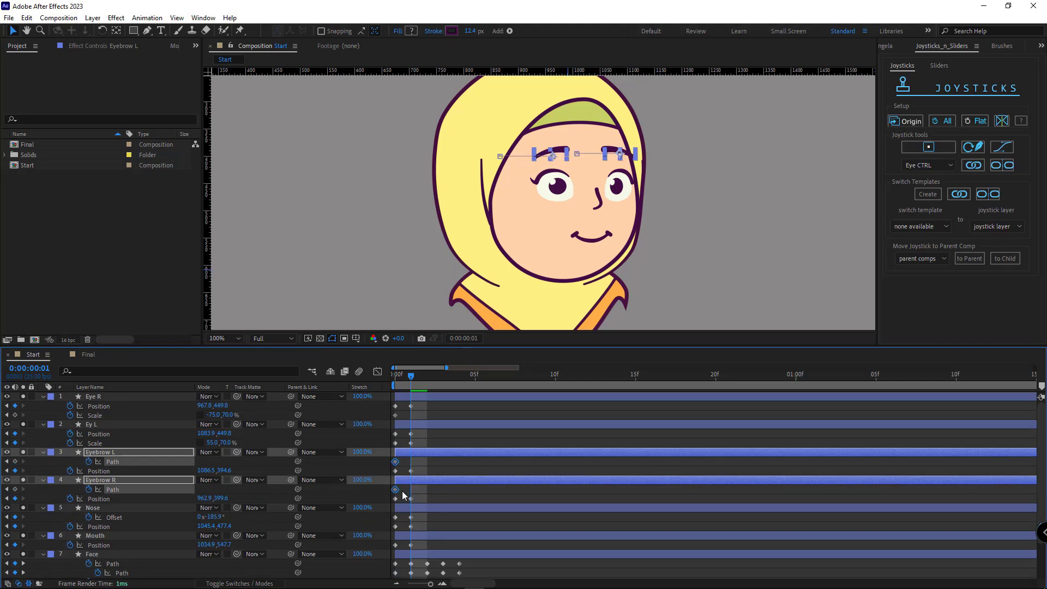
pyautogui.scroll(1, 586, 220)
pyautogui.moveTo(589, 224); pyautogui.dragTo(548, 326)
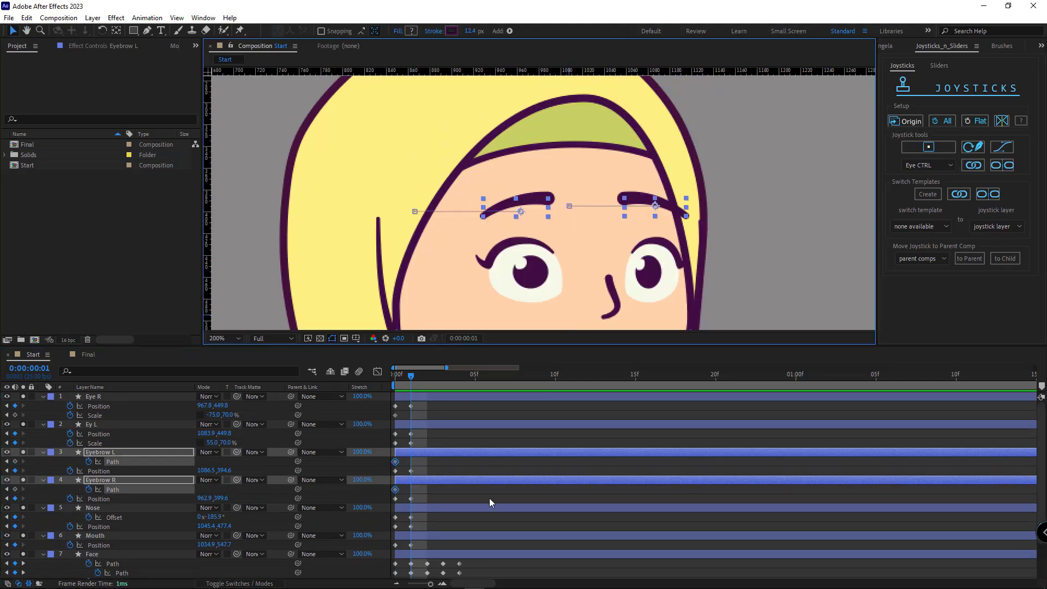
pyautogui.click(469, 467)
pyautogui.click(650, 200)
pyautogui.press('g')
pyautogui.moveTo(686, 216); pyautogui.dragTo(658, 200)
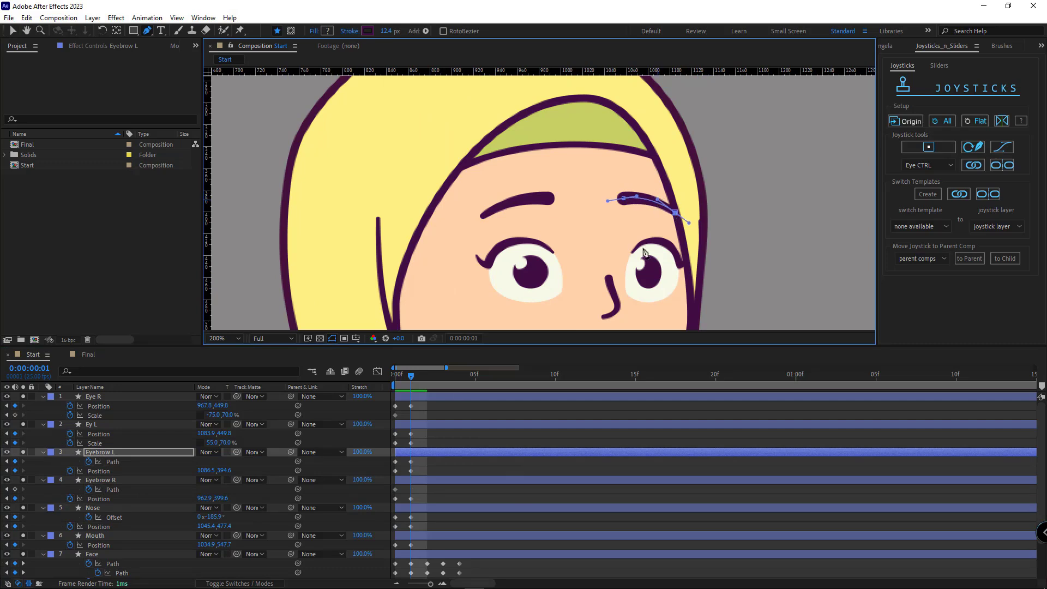
pyautogui.scroll(-2, 602, 275)
# - At frame 1, nudge Eye R and Eyebrow R about 9 px right and the Nose about 2 px left
pyautogui.press('v')
pyautogui.click(530, 206)
pyautogui.moveTo(545, 249); pyautogui.dragTo(550, 249)
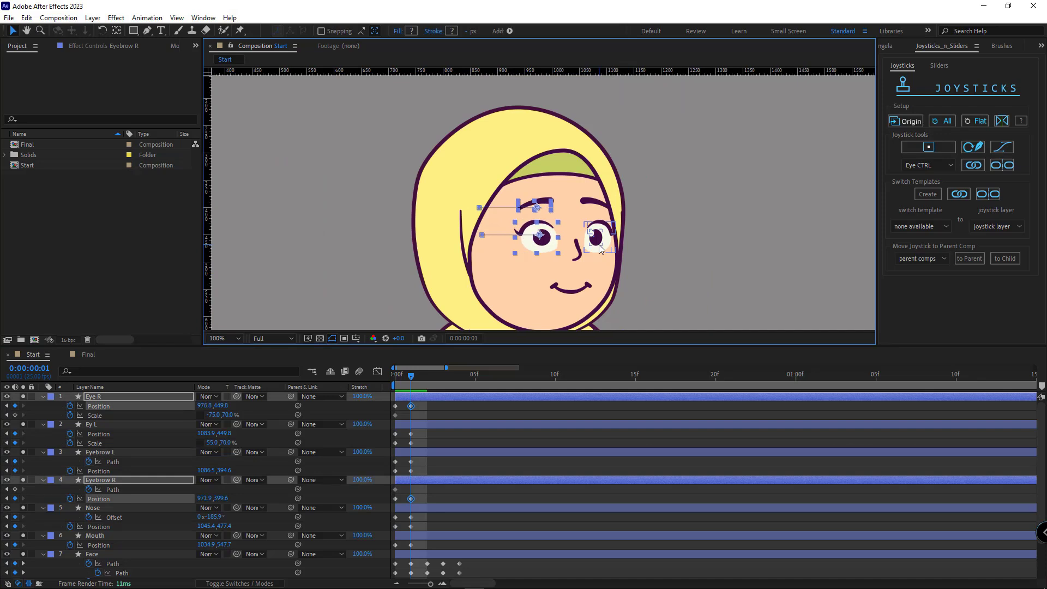
pyautogui.click(577, 256)
pyautogui.scroll(-2, 598, 309)
pyautogui.click(578, 304)
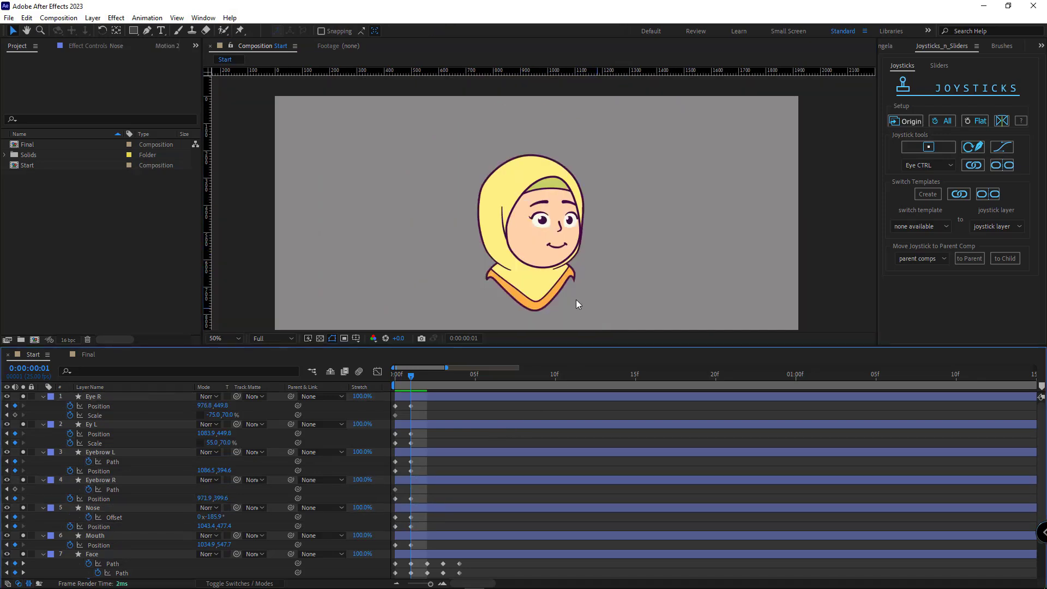
# - Check the turned pose against the neighbouring frame and add a Scale keyframe to Eye R at frame 1
pyautogui.click(425, 385)
pyautogui.scroll(2, 520, 280)
pyautogui.click(411, 381)
pyautogui.click(24, 416)
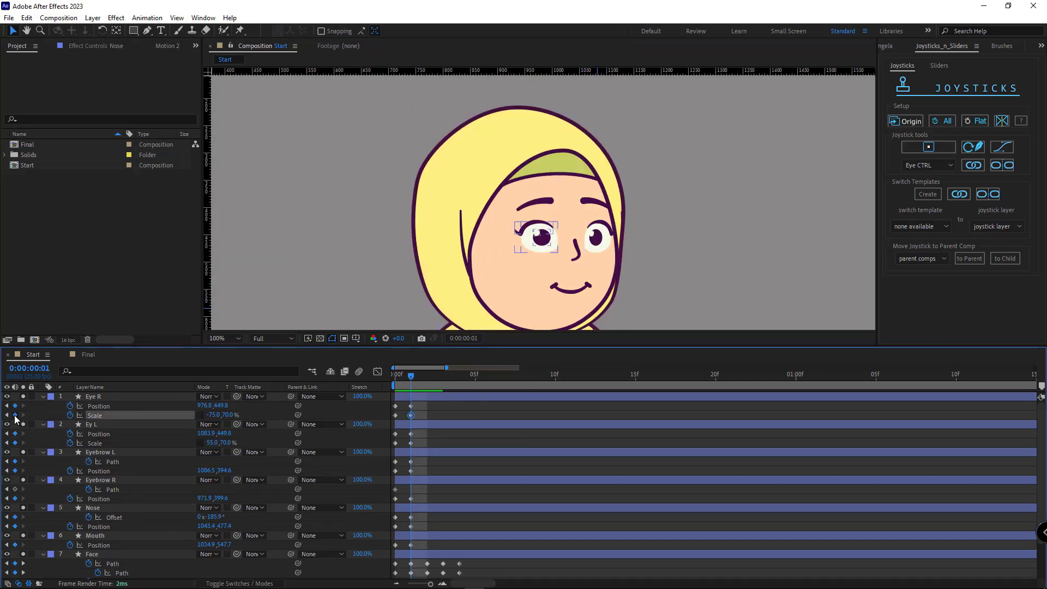
pyautogui.click(16, 415)
# - At frame 2, reset the eye, eyebrow, nose and mouth layers to their origin pose and move them about 84 px left
pyautogui.click(426, 377)
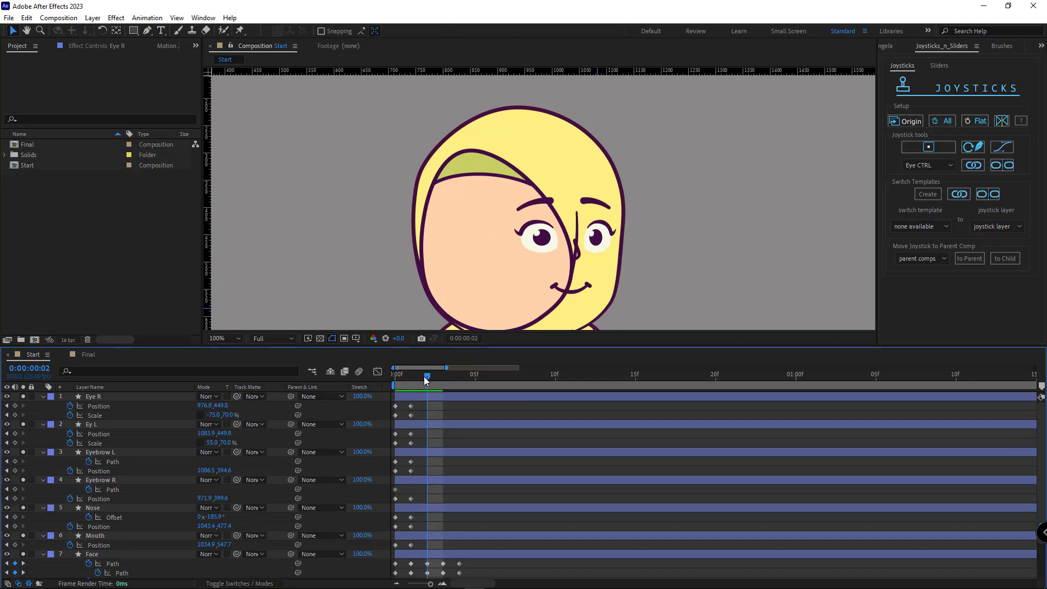
pyautogui.click(463, 398)
pyautogui.keyDown('ctrl'); pyautogui.click(460, 425); pyautogui.keyUp('ctrl')
pyautogui.moveTo(458, 453); pyautogui.dragTo(452, 542)
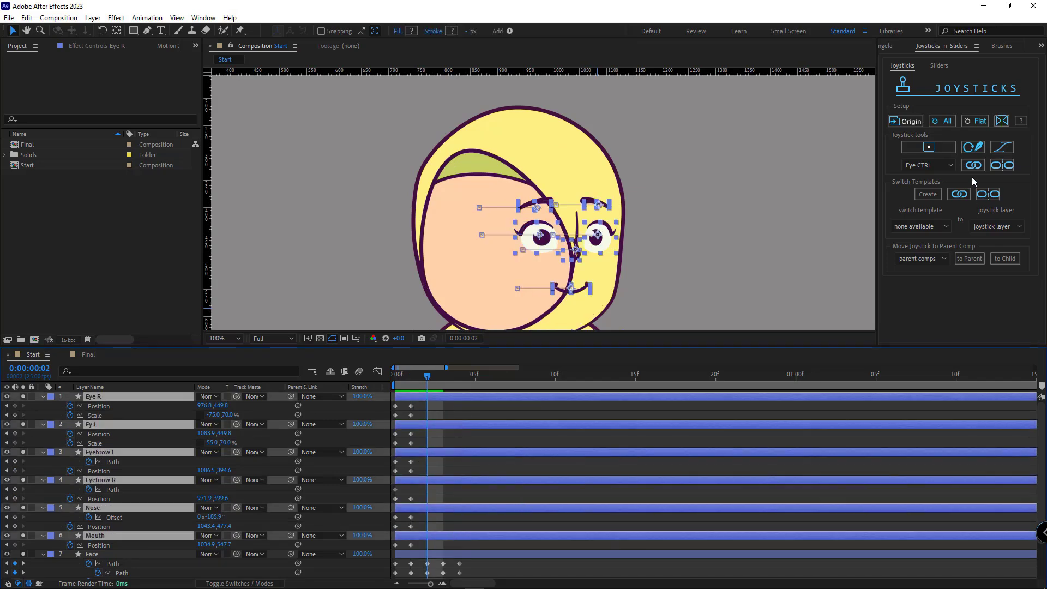
pyautogui.click(912, 122)
pyautogui.press('Left')
pyautogui.press('Left')
pyautogui.press('Left')
pyautogui.press('Left')
pyautogui.press('Left')
pyautogui.press('Left')
pyautogui.press('Left')
pyautogui.press('Left')
pyautogui.press('Left')
pyautogui.press('Left')
pyautogui.press('Left')
pyautogui.press('Left')
pyautogui.press('Left')
pyautogui.click(322, 435)
# - At frame 2, set Eye R's horizontal scale to -55% and nudge it 5 px right
pyautogui.click(113, 425)
pyautogui.click(116, 398)
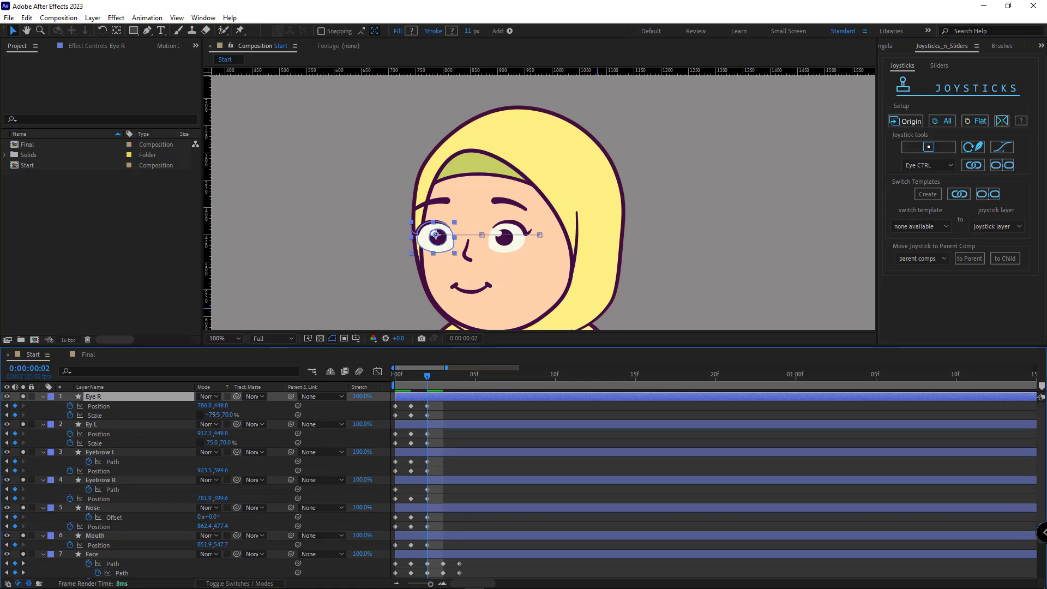
pyautogui.write('-55')
pyautogui.press('Return')
pyautogui.press('Right')
pyautogui.press('Right')
pyautogui.press('Right')
pyautogui.press('Right')
pyautogui.press('Right')
# - Nudge the Nose layer 6 px further left at frame 2
pyautogui.click(464, 254)
pyautogui.press('Left')
pyautogui.press('Left')
pyautogui.press('Left')
pyautogui.press('Left')
pyautogui.press('Left')
pyautogui.press('Left')
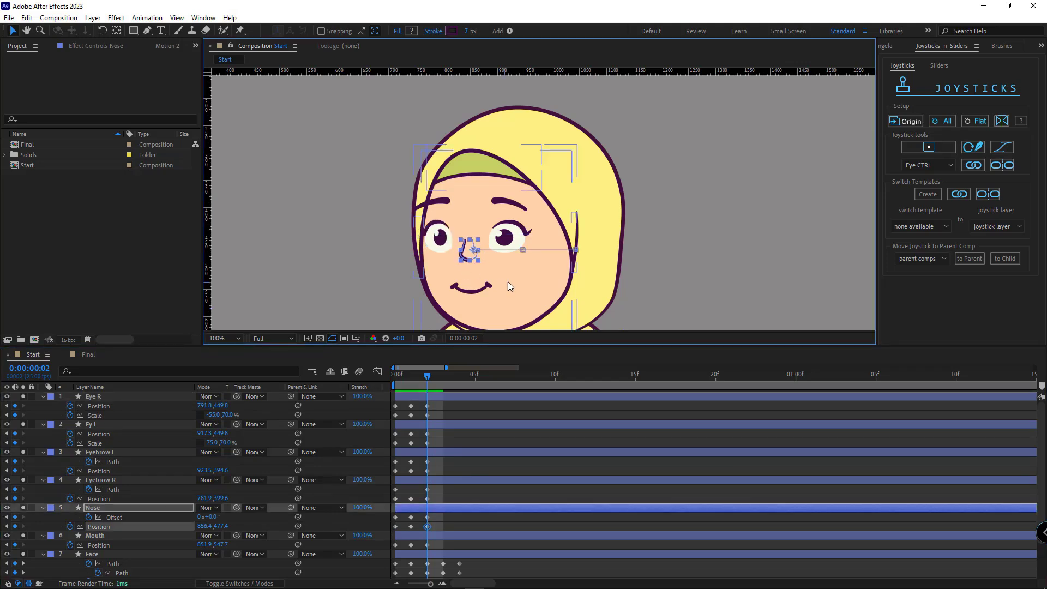
# - At frame 2, nudge the Ey L and Eyebrow L layers about 7 px further left
pyautogui.click(504, 236)
pyautogui.keyDown('shift'); pyautogui.click(514, 206); pyautogui.keyUp('shift')
pyautogui.press('Left')
pyautogui.press('Left')
pyautogui.press('Left')
pyautogui.press('Left')
pyautogui.press('Left')
pyautogui.press('Left')
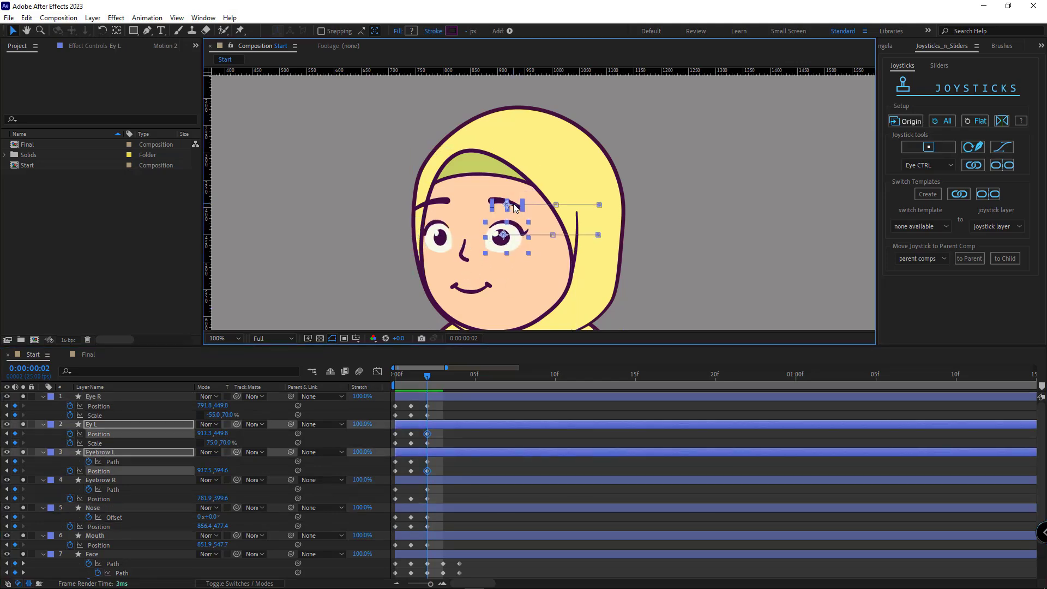
# - At frame 2, nudge the Mouth layer 4 px further left
pyautogui.click(470, 288)
pyautogui.press('Left')
pyautogui.press('Left')
pyautogui.press('Left')
pyautogui.press('Left')
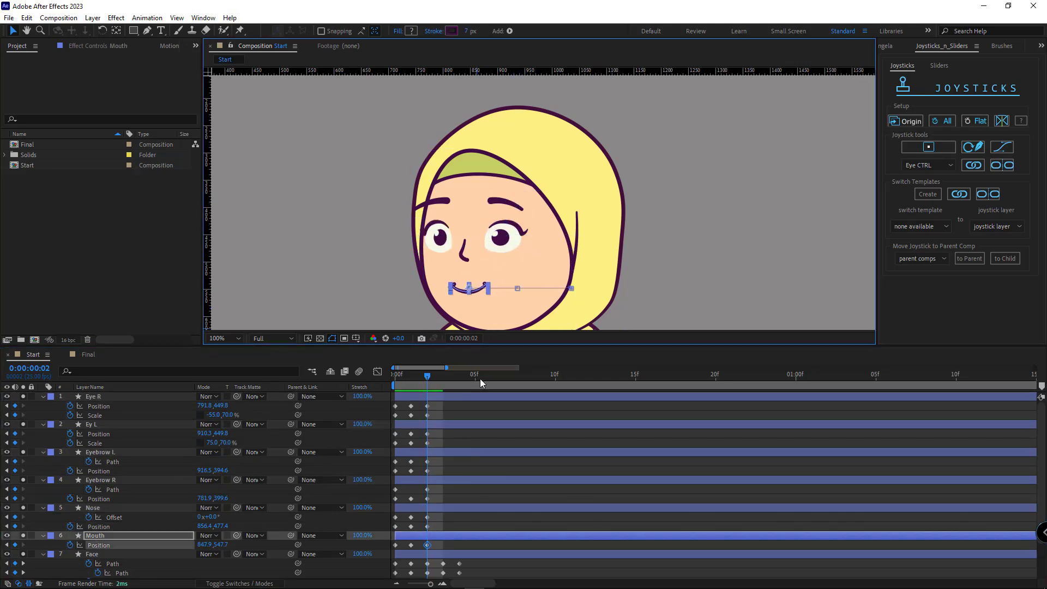
# - At frame 2, reshape Eyebrow R's path by pulling its outer end inward toward the edge of the face
pyautogui.click(432, 202)
pyautogui.scroll(2, 432, 201)
pyautogui.press('g')
pyautogui.moveTo(401, 217); pyautogui.dragTo(418, 215)
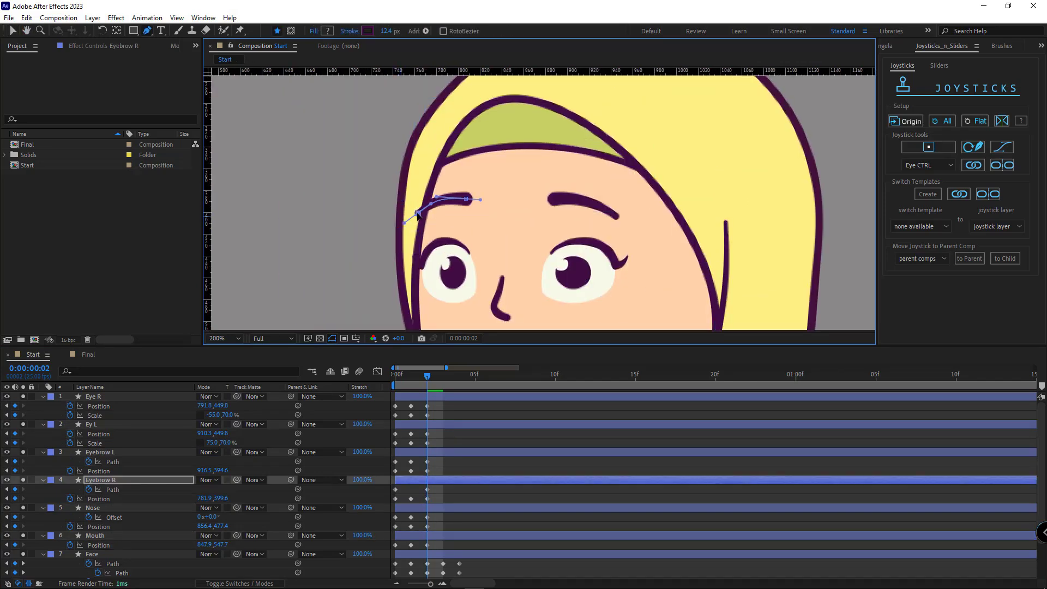
pyautogui.click(466, 414)
# - Copy Eyebrow R's Path keyframe from frame 0 to frame 1
pyautogui.click(412, 381)
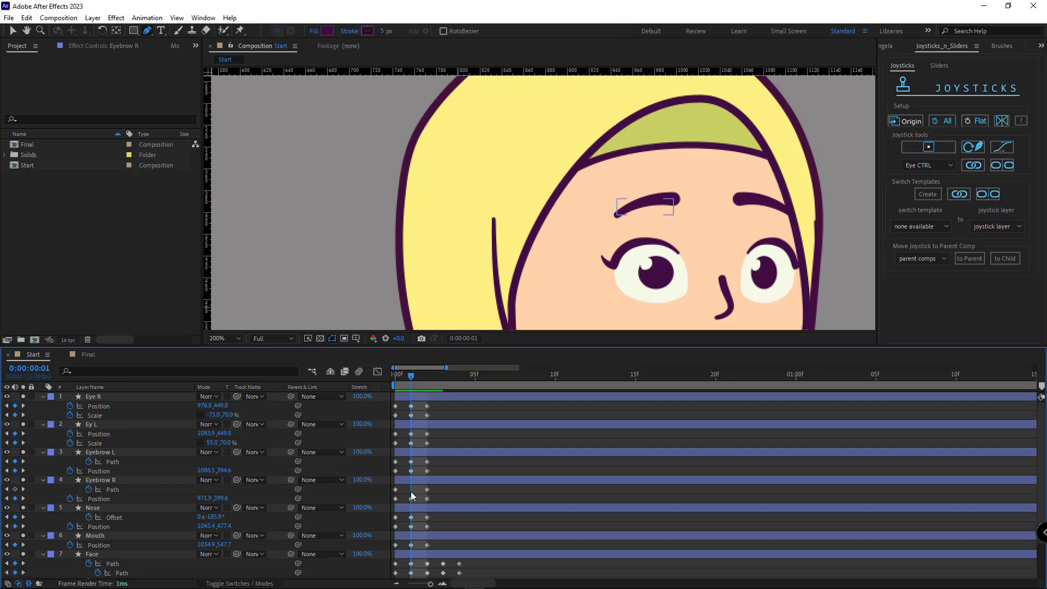
pyautogui.click(396, 489)
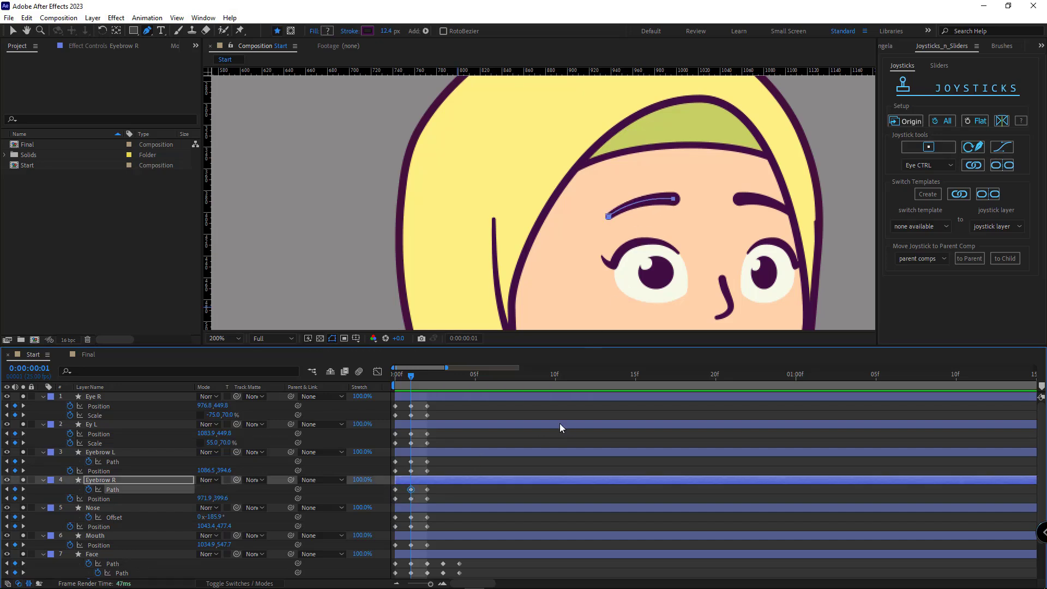
pyautogui.click(463, 470)
# - Pull Eyebrow R's outer end slightly further inward at frame 2 so it meets the edge of the face
pyautogui.press(',')
pyautogui.moveTo(409, 383)
pyautogui.mouseDown()
pyautogui.moveTo(392, 377)
pyautogui.moveTo(428, 376)
pyautogui.mouseUp()
pyautogui.press('.')
pyautogui.keyDown('ctrl'); pyautogui.click(443, 205); pyautogui.keyUp('ctrl')
pyautogui.moveTo(418, 215); pyautogui.dragTo(424, 213)
pyautogui.click(491, 440)
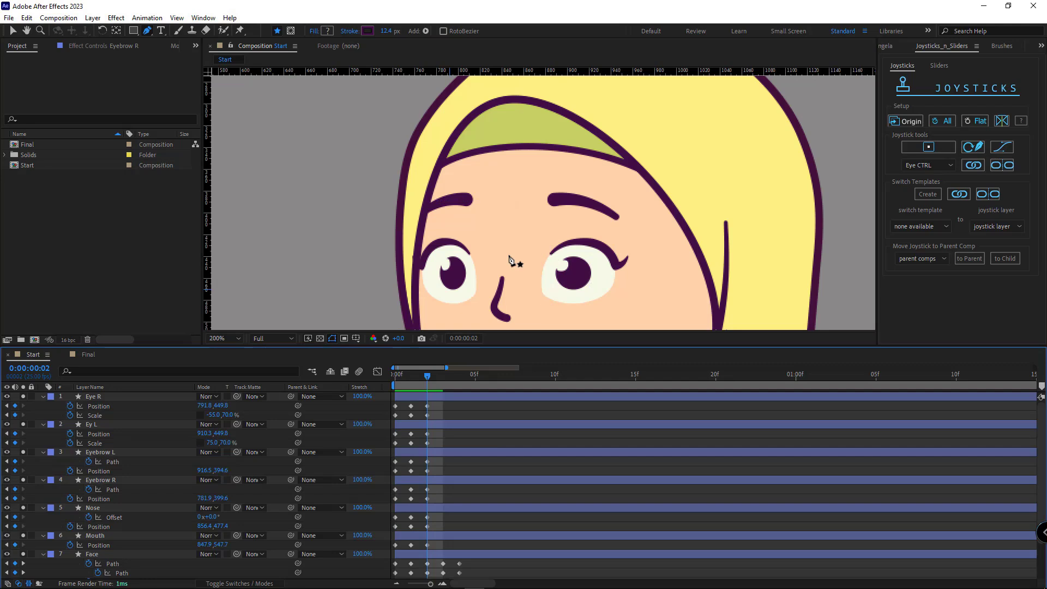
pyautogui.press(',')
# - At frame 3, reset the eye, eyebrow, nose and mouth layers to their origin pose and move them up 70 px
pyautogui.moveTo(426, 376); pyautogui.dragTo(437, 378)
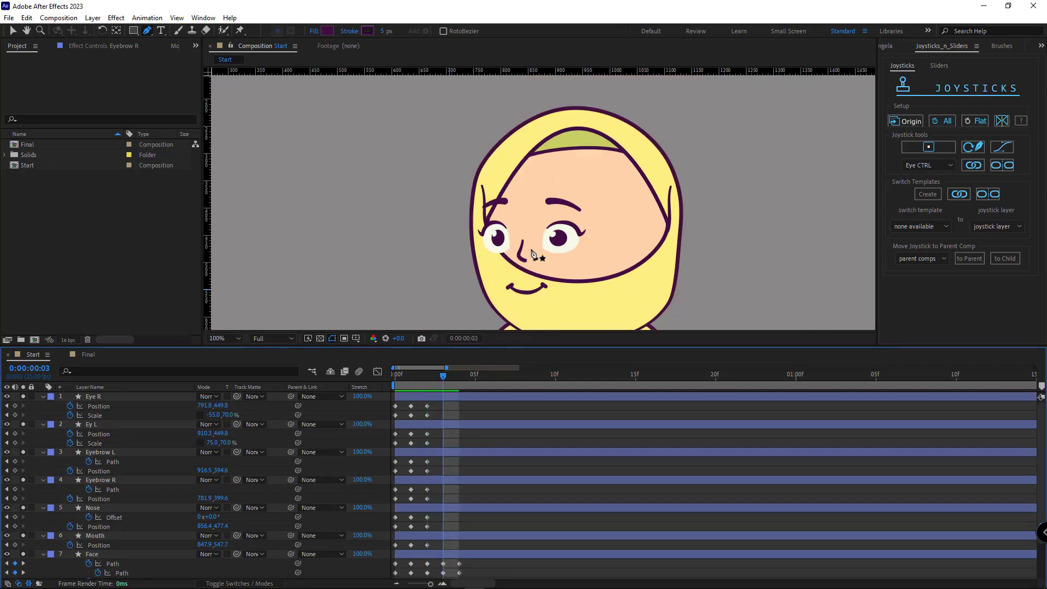
pyautogui.click(464, 410)
pyautogui.click(457, 399)
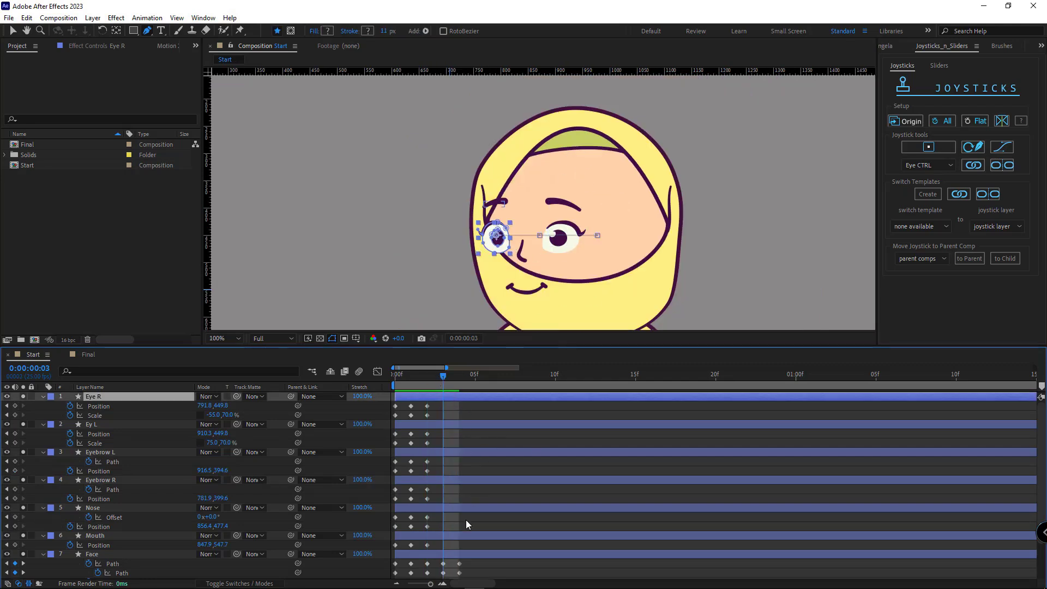
pyautogui.keyDown('shift'); pyautogui.click(532, 537); pyautogui.keyUp('shift')
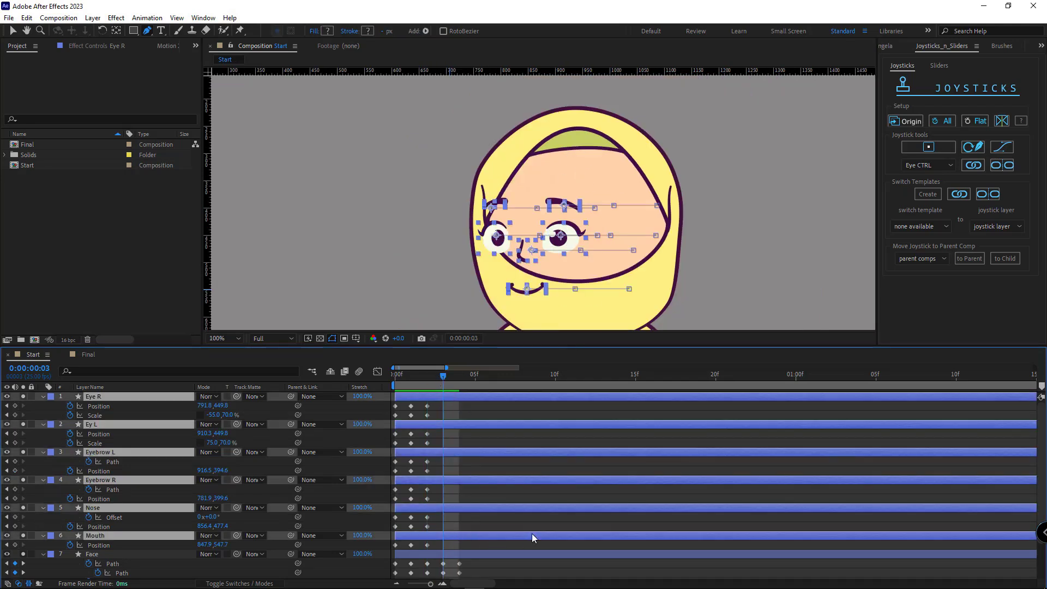
pyautogui.click(906, 121)
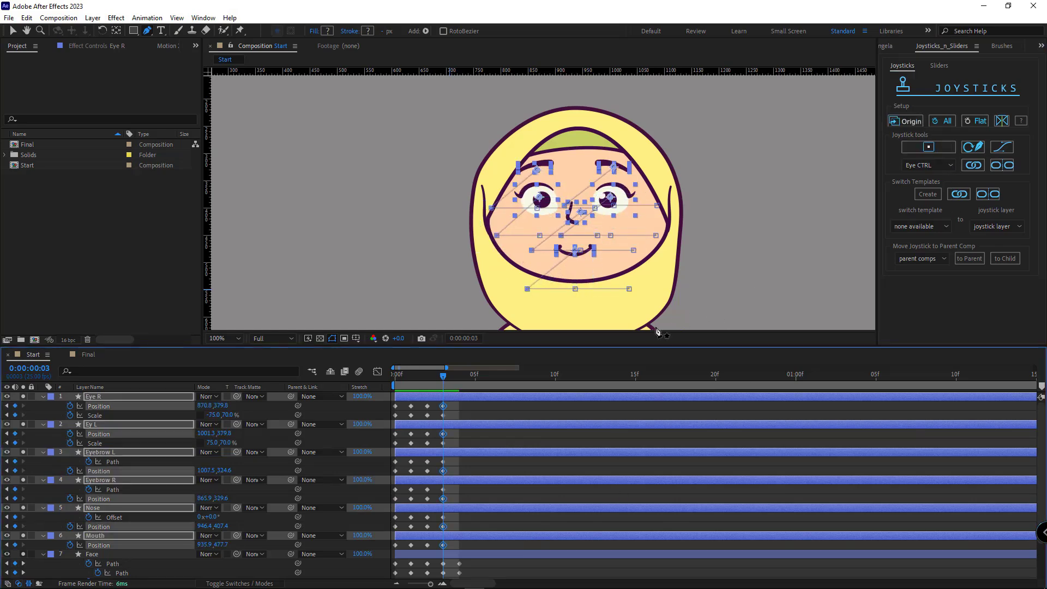
pyautogui.click(510, 472)
# - Nudge both eye layers 13 px further up at frame 3
pyautogui.press('v')
pyautogui.click(608, 201)
pyautogui.keyDown('shift'); pyautogui.click(535, 203); pyautogui.keyUp('shift')
pyautogui.hotkey('shift', 'Up')
pyautogui.press('Up')
pyautogui.press('Up')
pyautogui.press('Up')
# - At frame 3, raise the Nose and Mouth layers further and ease the nose slightly back down
pyautogui.click(569, 218)
pyautogui.hotkey('shift', 'Up')
pyautogui.hotkey('shift', 'Up')
pyautogui.hotkey('shift', 'Up')
pyautogui.hotkey('shift', 'Up')
pyautogui.click(572, 256)
pyautogui.hotkey('shift', 'Up')
pyautogui.hotkey('shift', 'Up')
pyautogui.hotkey('shift', 'Up')
pyautogui.hotkey('shift', 'Up')
pyautogui.click(571, 194)
pyautogui.hotkey('shift', 'Down')
pyautogui.press('Up')
pyautogui.click(537, 470)
pyautogui.scroll(-1, 545, 259)
pyautogui.scroll(1, 545, 258)
pyautogui.scroll(-1, 545, 258)
# - At frame 4, reset the eye, eyebrow, nose and mouth layers to their origin pose and move them down 62 px
pyautogui.click(458, 378)
pyautogui.click(518, 397)
pyautogui.keyDown('shift'); pyautogui.click(594, 536); pyautogui.keyUp('shift')
pyautogui.click(909, 122)
pyautogui.click(532, 467)
pyautogui.hotkey('shift', 'Down')
pyautogui.hotkey('shift', 'Down')
pyautogui.hotkey('shift', 'Down')
pyautogui.hotkey('shift', 'Down')
pyautogui.hotkey('shift', 'Down')
pyautogui.press('Down')
pyautogui.press('Down')
pyautogui.press('Up')
pyautogui.click(532, 467)
# - Nudge the Nose layer 20 px further down at frame 4
pyautogui.scroll(1, 570, 293)
pyautogui.moveTo(570, 293); pyautogui.dragTo(553, 219)
pyautogui.click(552, 218)
pyautogui.hotkey('shift', 'Down')
pyautogui.hotkey('shift', 'Down')
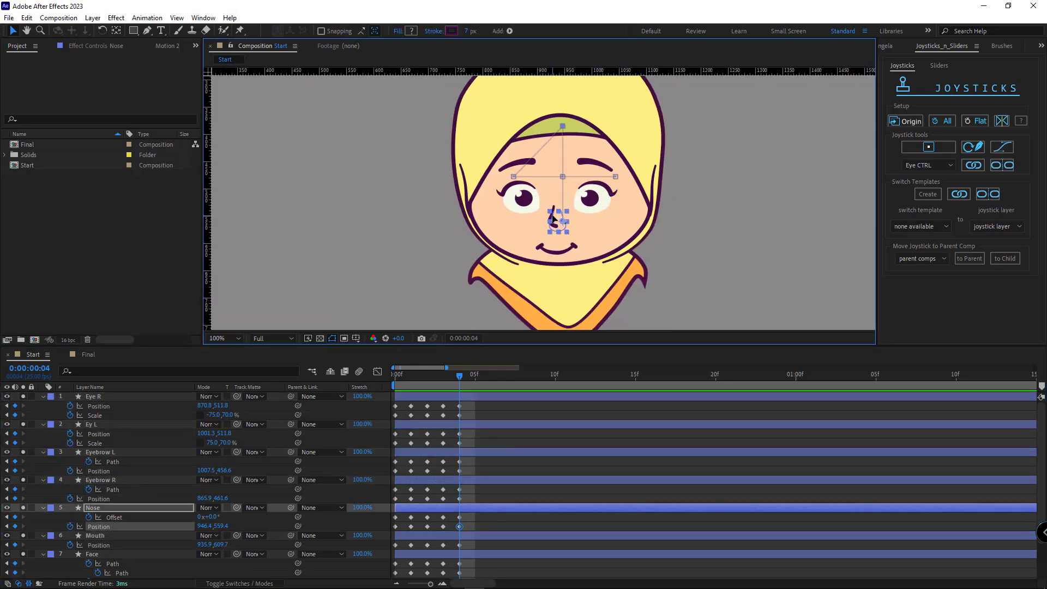
# - At frame 4, move the Eye R and Ey L layers 12 px further down
pyautogui.click(590, 198)
pyautogui.keyDown('shift'); pyautogui.click(520, 200); pyautogui.keyUp('shift')
pyautogui.hotkey('shift', 'Down')
pyautogui.press('Down')
pyautogui.press('Down')
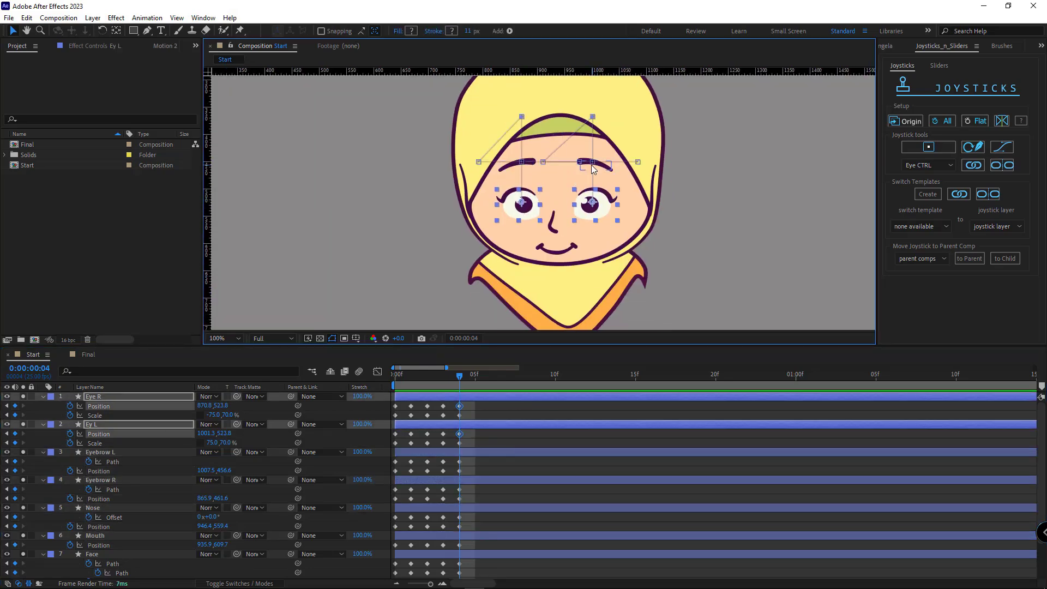
# - At frame 4, move both eyebrow layers 24 px further down
pyautogui.click(528, 161)
pyautogui.keyDown('shift'); pyautogui.click(586, 162); pyautogui.keyUp('shift')
pyautogui.hotkey('shift', 'Down')
pyautogui.hotkey('shift', 'Down')
pyautogui.press('Down')
pyautogui.press('Down')
pyautogui.press('Down')
pyautogui.press('Down')
# - Lower both eye layers by about 4 px more at frame 4 and clear the selection
pyautogui.click(590, 200)
pyautogui.keyDown('shift'); pyautogui.click(529, 210); pyautogui.keyUp('shift')
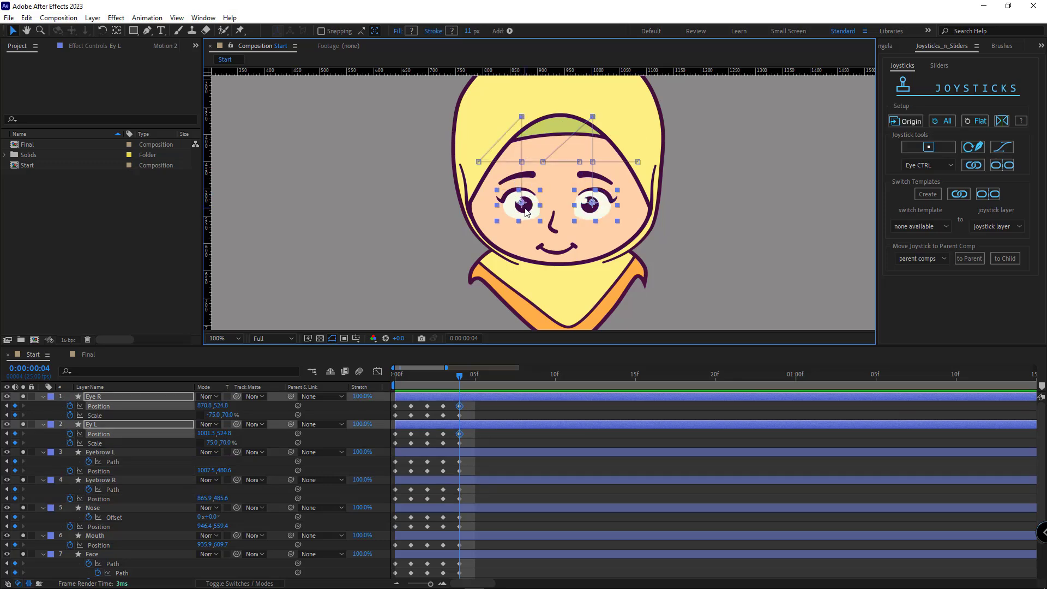
pyautogui.press('Down')
pyautogui.press('Down')
pyautogui.press('Down')
pyautogui.press('Down')
pyautogui.scroll(-1, 479, 223)
pyautogui.click(479, 223)
pyautogui.scroll(-1, 452, 224)
# - At frame 0, select all keyframes of the face and its feature layers and create a joystick named Head Turn from them
pyautogui.moveTo(459, 375); pyautogui.dragTo(391, 384)
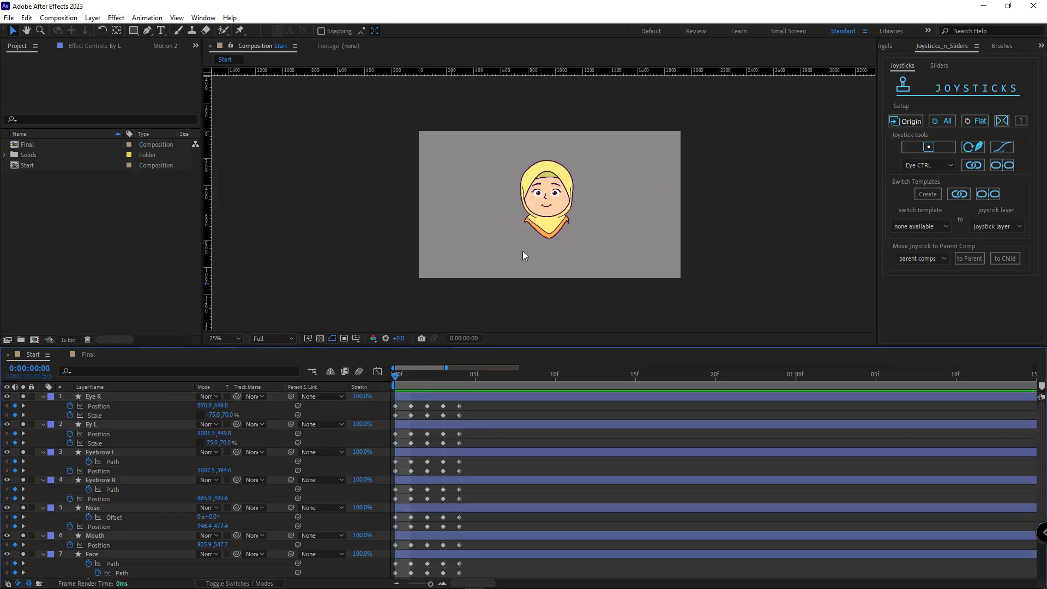
pyautogui.press('.')
pyautogui.moveTo(472, 405); pyautogui.dragTo(394, 573)
pyautogui.click(903, 70)
pyautogui.click(938, 68)
pyautogui.click(912, 69)
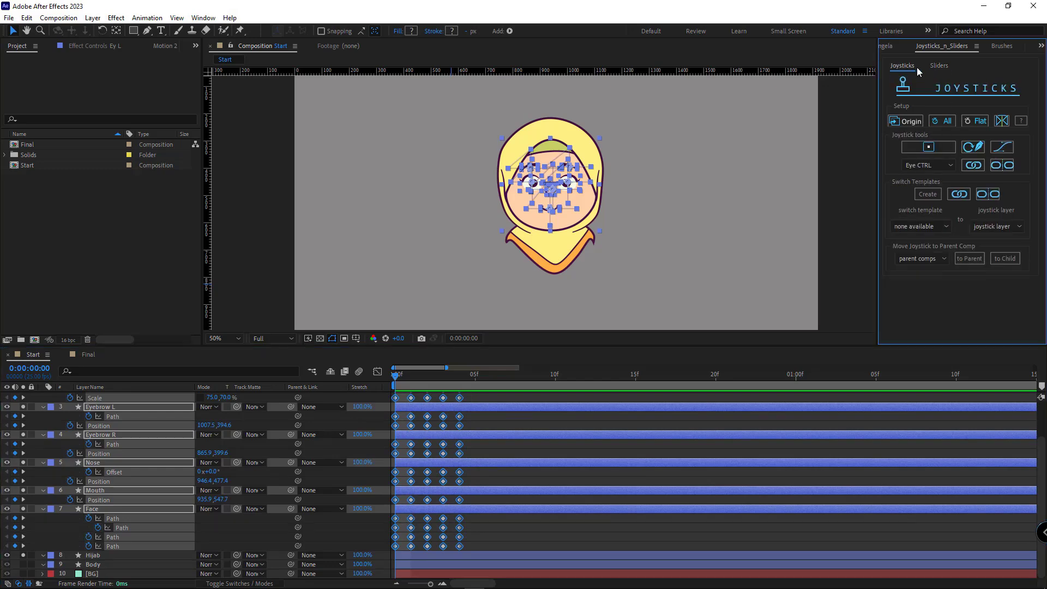
pyautogui.click(927, 148)
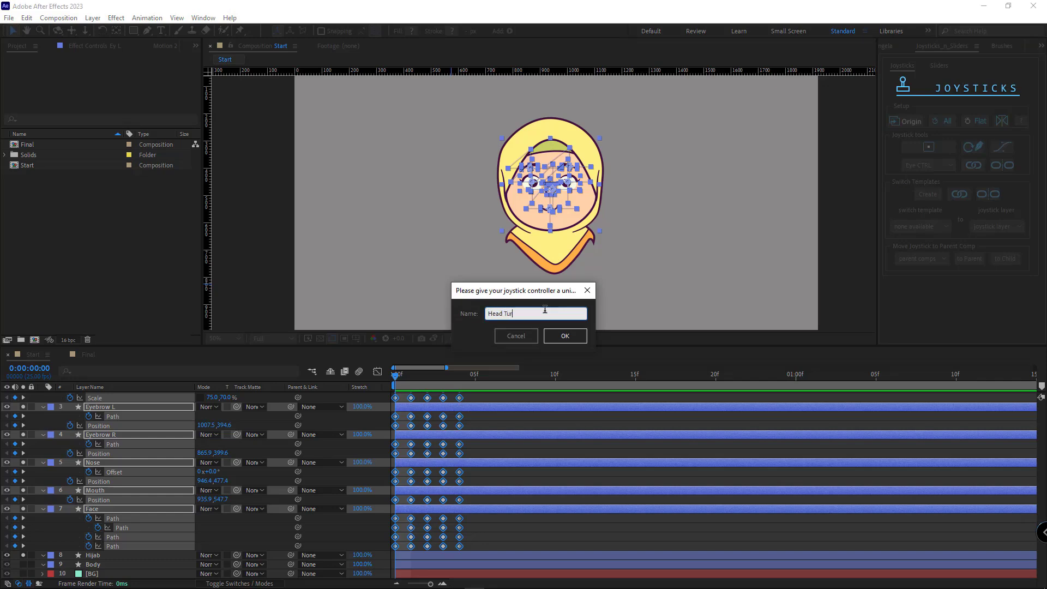
pyautogui.click(573, 342)
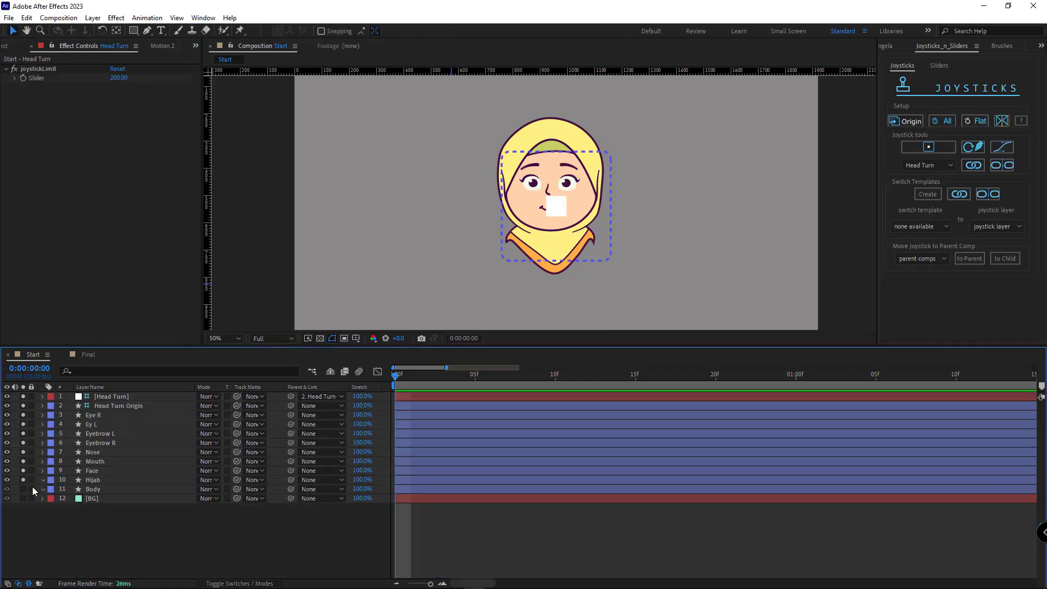
# - Unsolo the head layers and place the Head Turn joystick in the composition's empty area, above and to the left of the character
pyautogui.moveTo(594, 260); pyautogui.dragTo(358, 141)
pyautogui.click(282, 554)
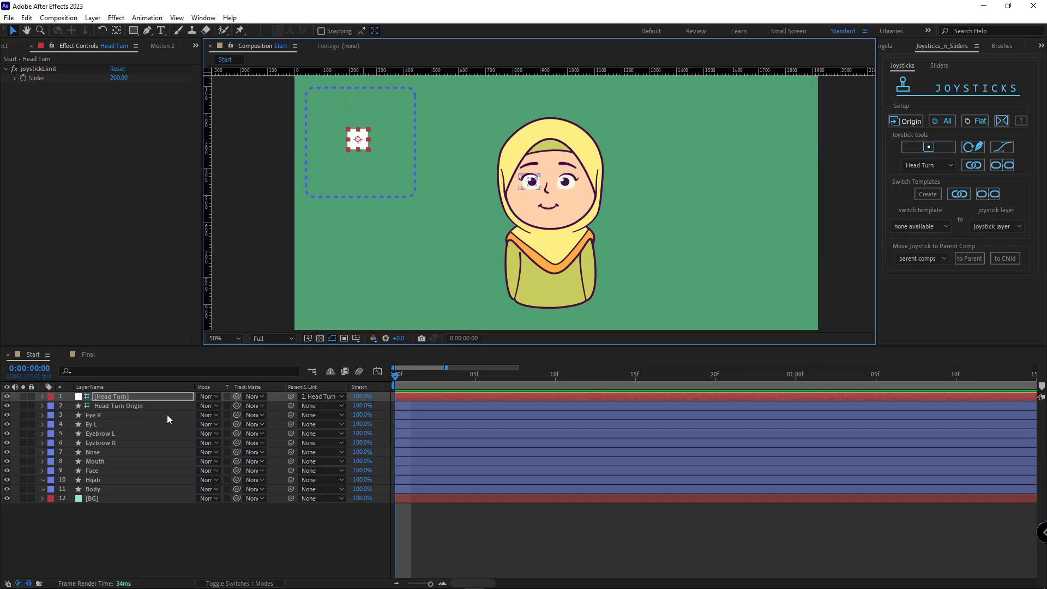
# - Set the Head Turn controller layer's Position to 0, 0 and collapse the layer
pyautogui.press('p')
pyautogui.click(222, 405)
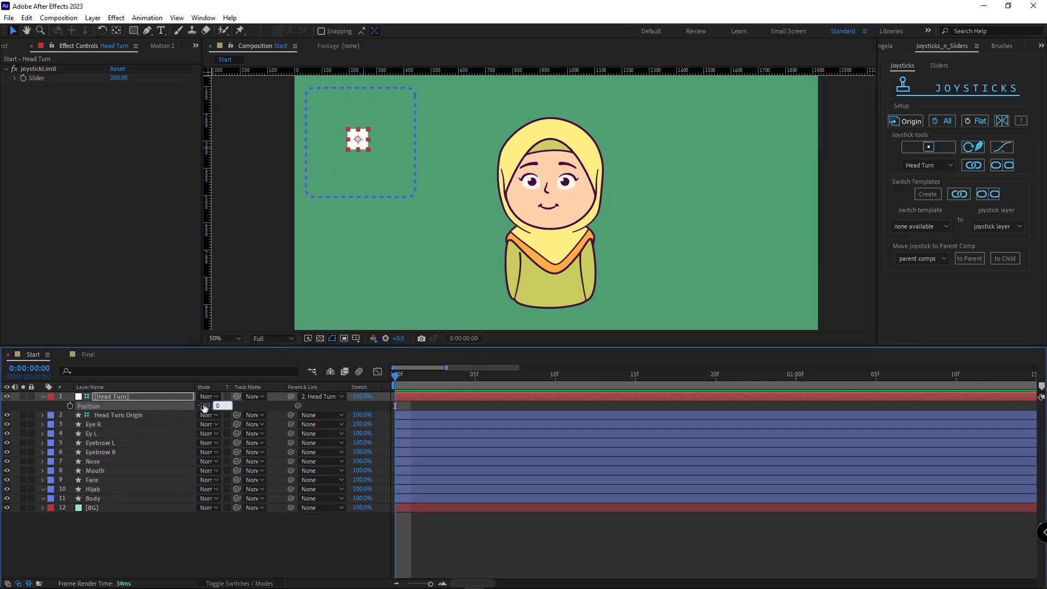
pyautogui.write('0')
pyautogui.press('Return')
pyautogui.click(211, 528)
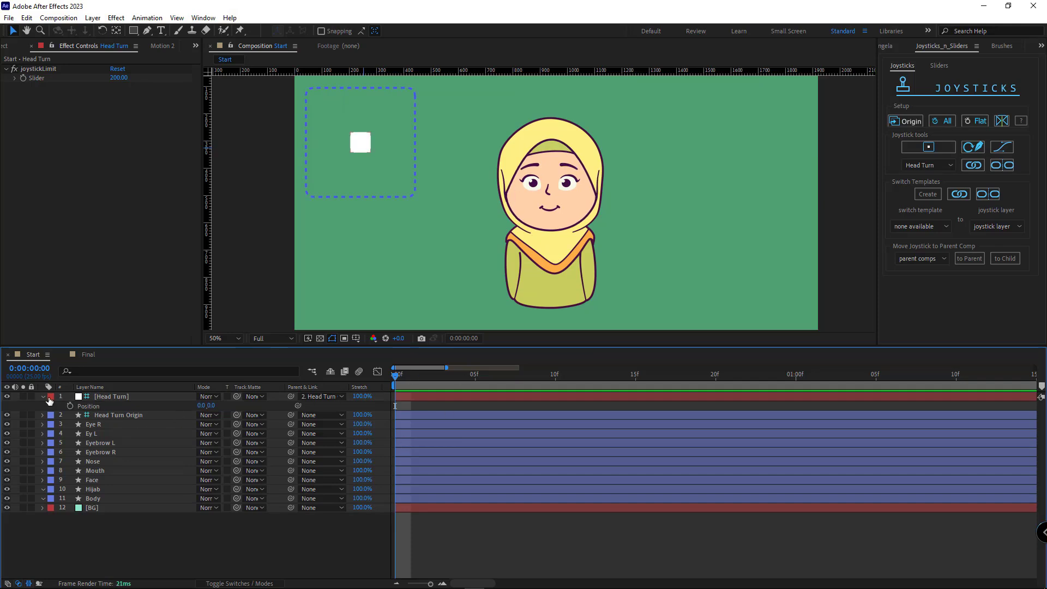
pyautogui.click(44, 396)
# - Expand all properties of the Eye R and Ey L layers and open Eye R's Contents
pyautogui.scroll(2, 554, 177)
pyautogui.moveTo(560, 209); pyautogui.dragTo(550, 231)
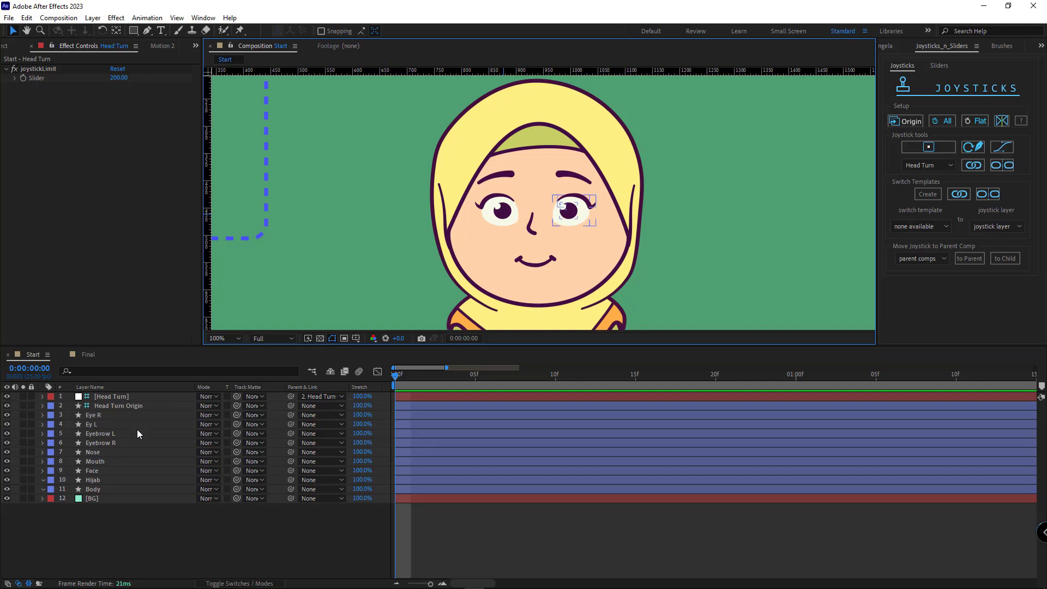
pyautogui.click(120, 415)
pyautogui.keyDown('shift'); pyautogui.click(109, 424); pyautogui.keyUp('shift')
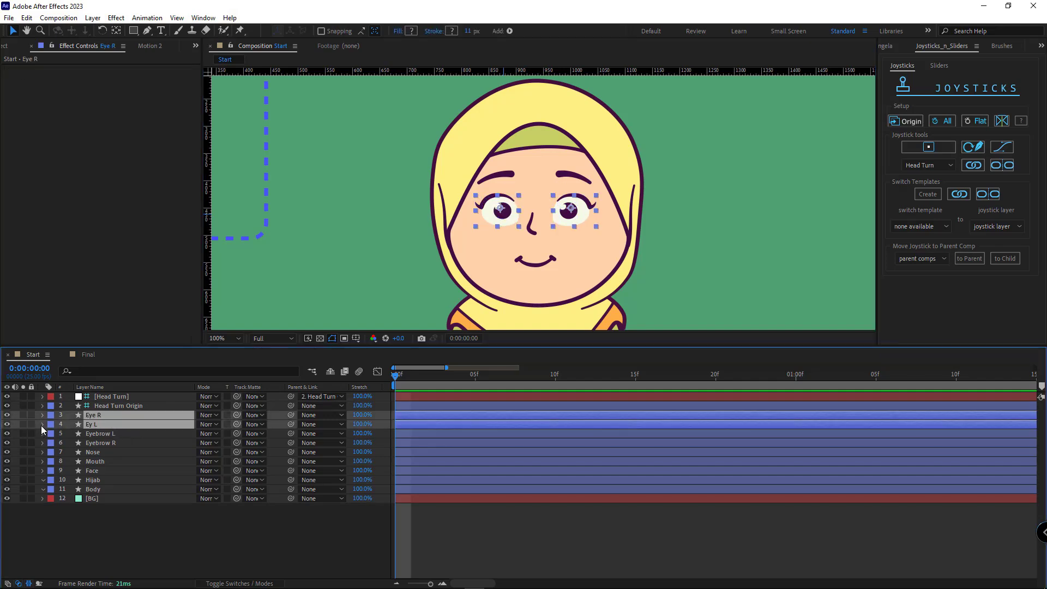
pyautogui.hotkey('ctrl', '`')
pyautogui.click(131, 452)
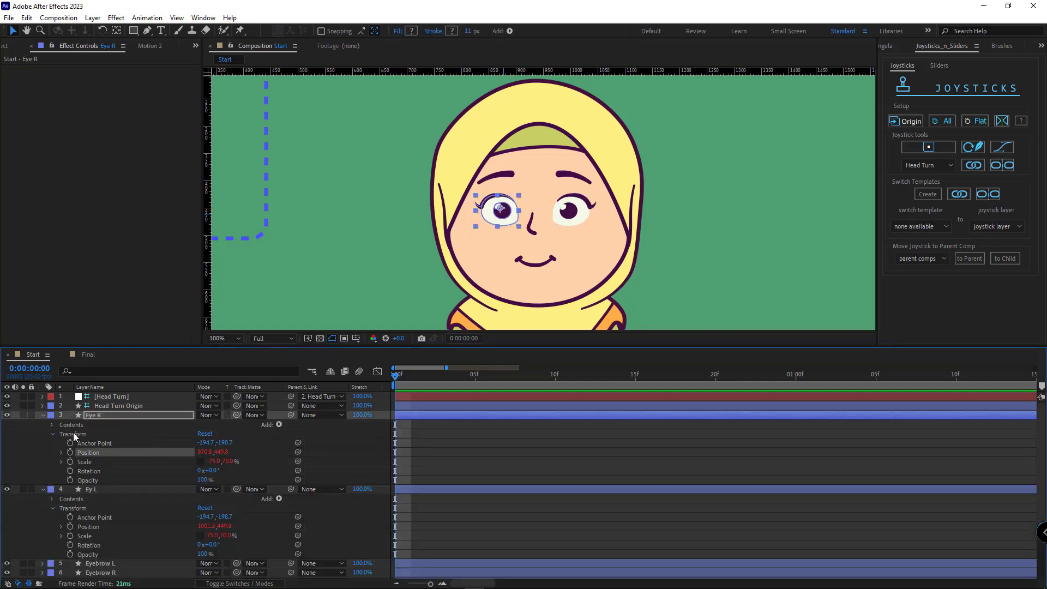
pyautogui.click(52, 425)
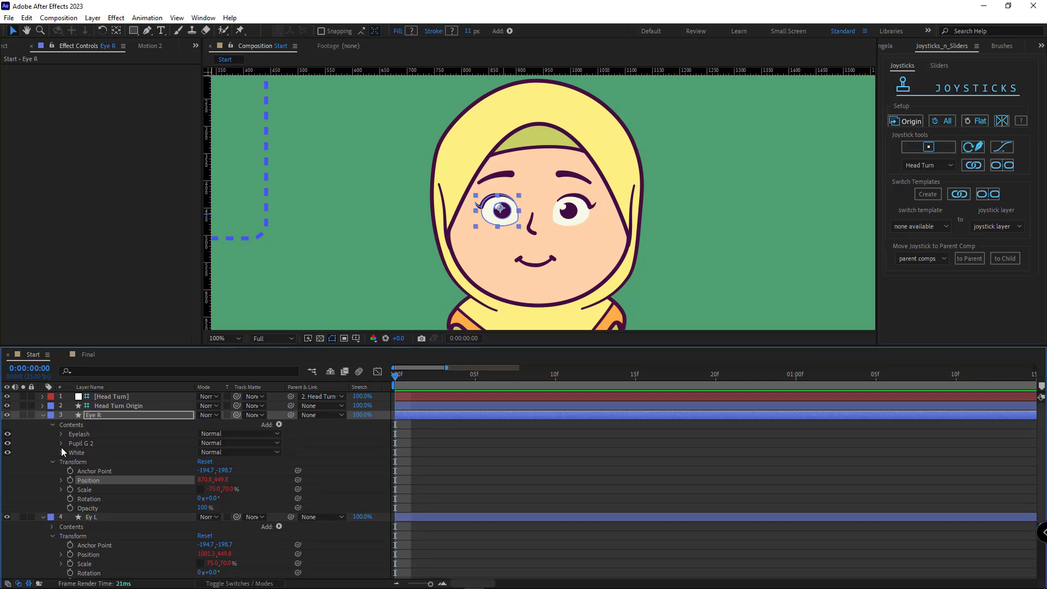
# - Add a frame 0 Position keyframe to the Pupil G group inside Eye R's Pupil G 2 and show only the layer's keyframed properties
pyautogui.click(88, 437)
pyautogui.click(79, 445)
pyautogui.click(61, 444)
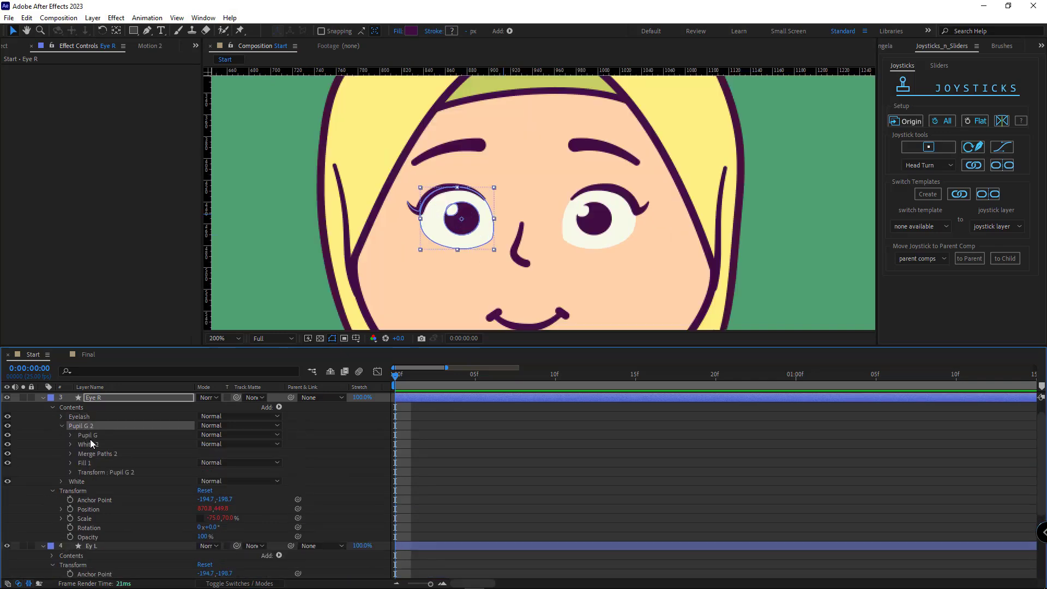
pyautogui.click(88, 435)
pyautogui.click(71, 435)
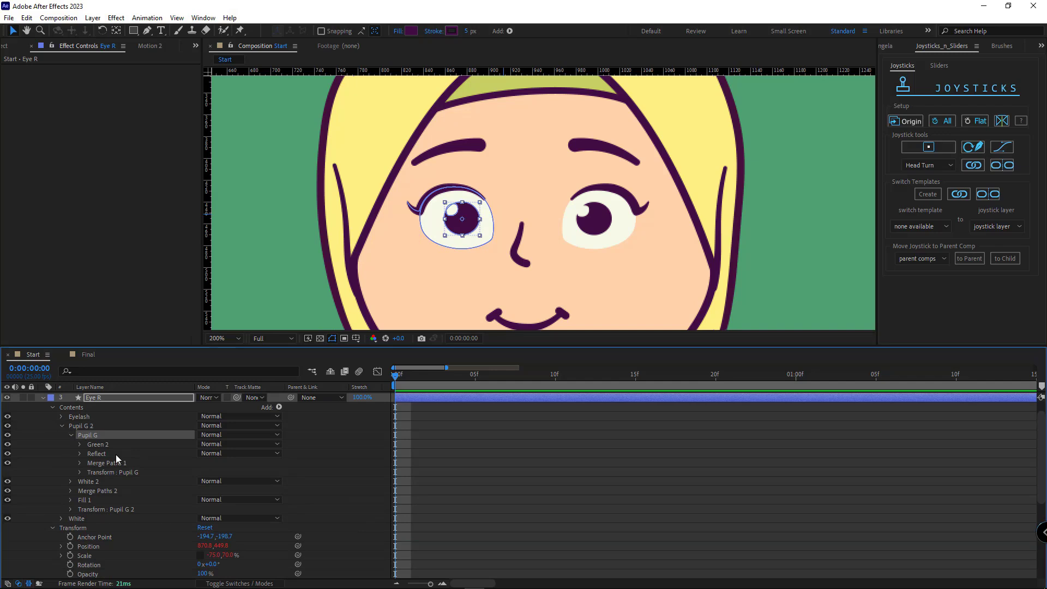
pyautogui.click(81, 472)
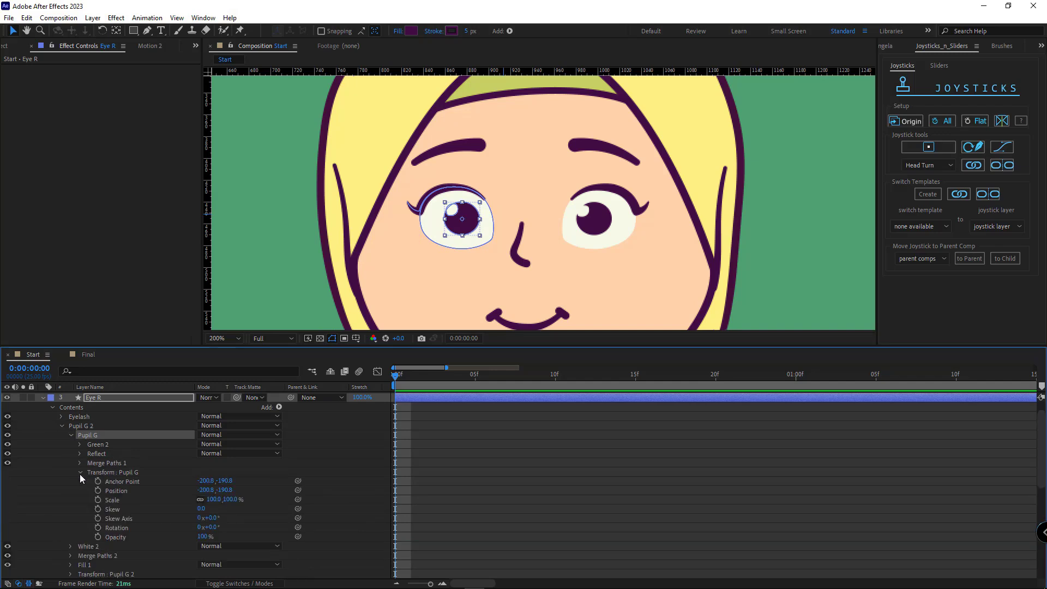
pyautogui.click(98, 491)
pyautogui.moveTo(206, 494)
pyautogui.mouseDown()
pyautogui.moveTo(220, 494)
pyautogui.moveTo(191, 495)
pyautogui.moveTo(218, 490)
pyautogui.moveTo(200, 499)
pyautogui.mouseUp()
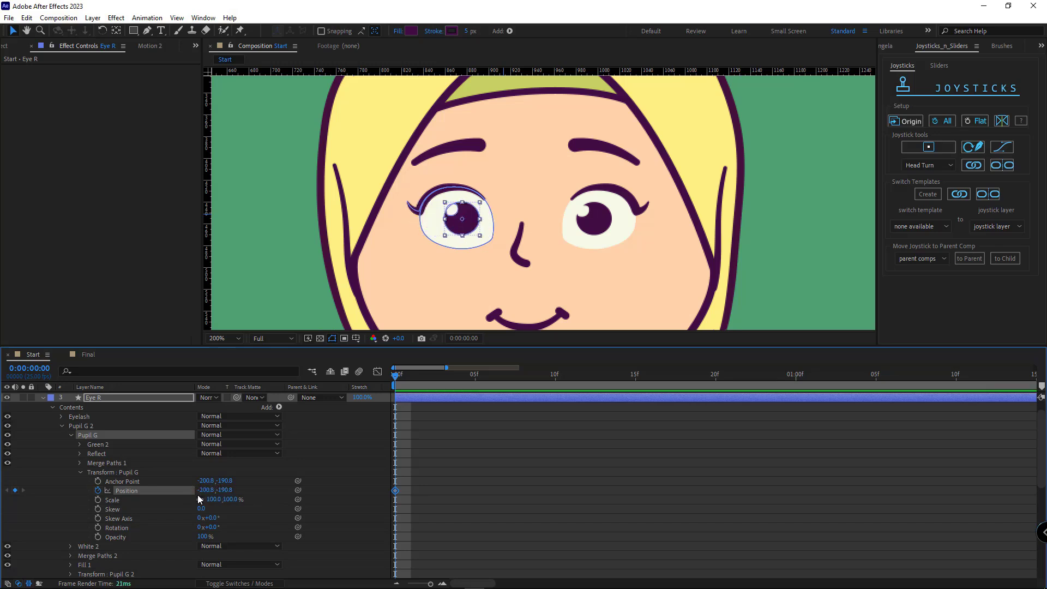
pyautogui.press('u')
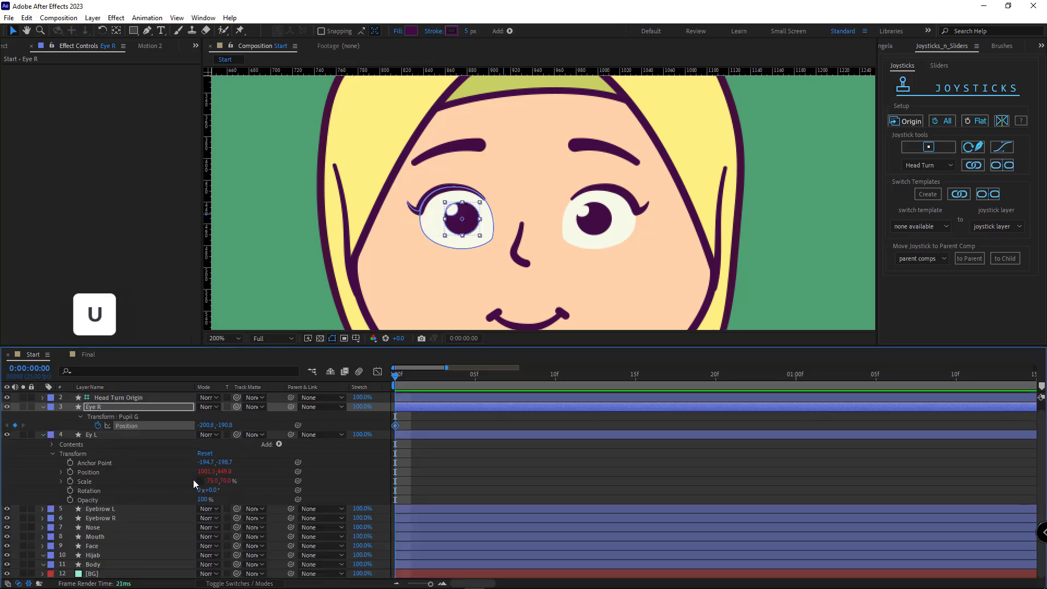
# - Add a frame 0 Position keyframe to Ey L's Pupil G group and show only the layer's keyframed properties
pyautogui.click(53, 445)
pyautogui.click(62, 463)
pyautogui.click(71, 472)
pyautogui.click(80, 509)
pyautogui.click(98, 527)
pyautogui.press('u')
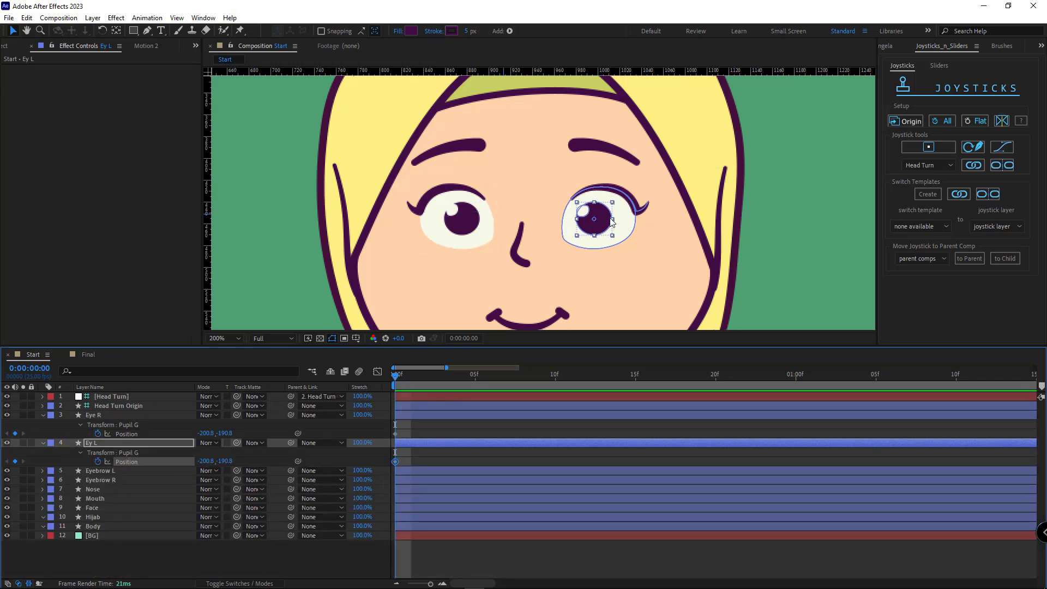
# - Keyframe both pupils looking right at frame 1 and left at frame 2, the latter with x -168.2 for Eye R and -220.3 for Ey L
pyautogui.click(413, 384)
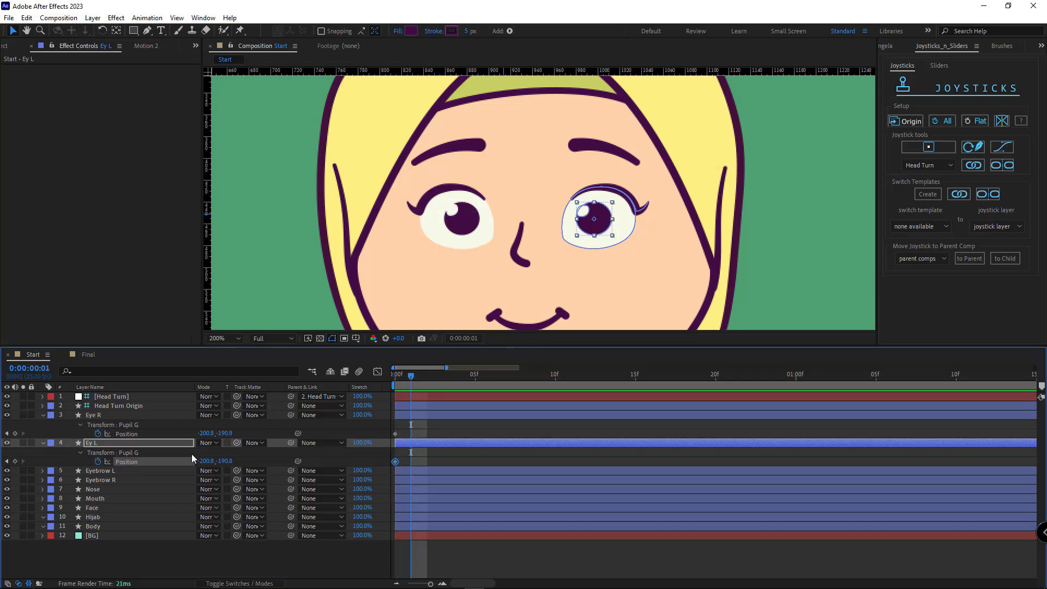
pyautogui.click(131, 433)
pyautogui.moveTo(207, 434); pyautogui.dragTo(558, 456)
pyautogui.click(430, 375)
pyautogui.moveTo(211, 461)
pyautogui.mouseDown()
pyautogui.moveTo(190, 461)
pyautogui.moveTo(201, 461)
pyautogui.mouseUp()
pyautogui.click(452, 435)
# - At frame 3, reset both eye layers to their origin pose and raise both pupils to look up
pyautogui.click(442, 373)
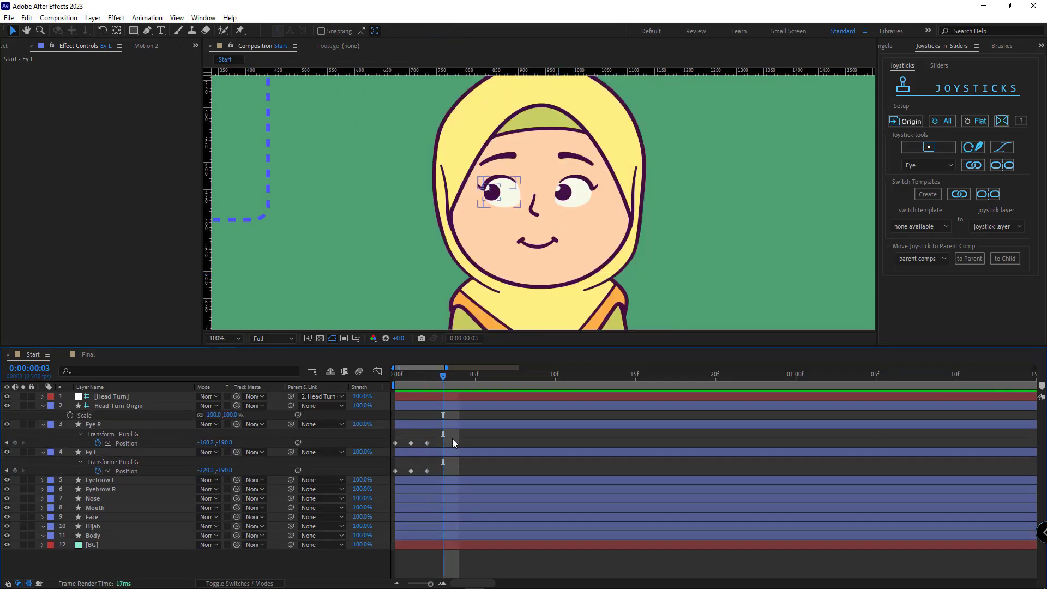
pyautogui.click(453, 425)
pyautogui.keyDown('ctrl'); pyautogui.click(452, 452); pyautogui.keyUp('ctrl')
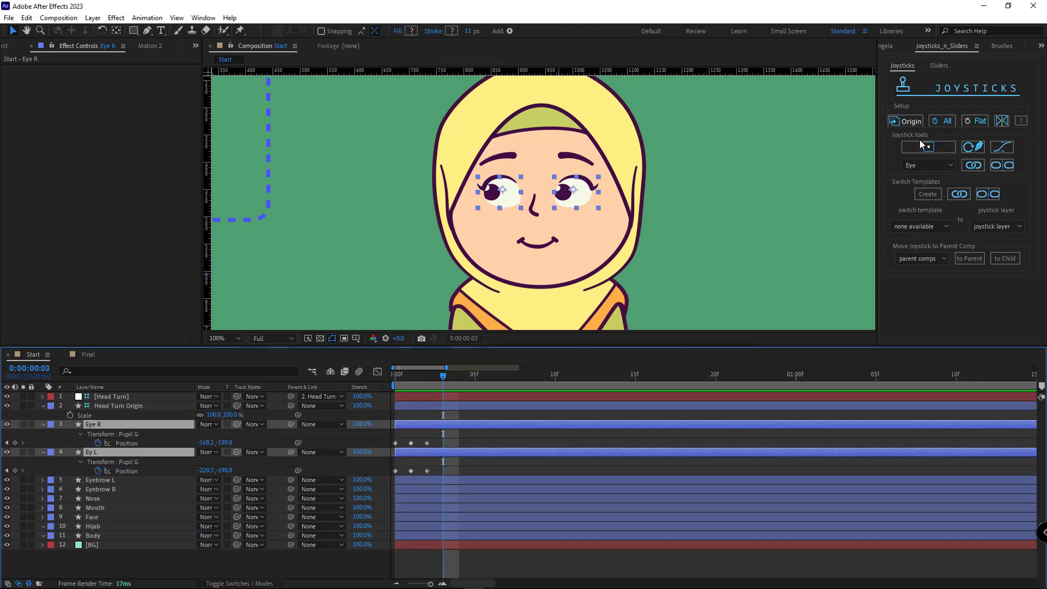
pyautogui.click(913, 123)
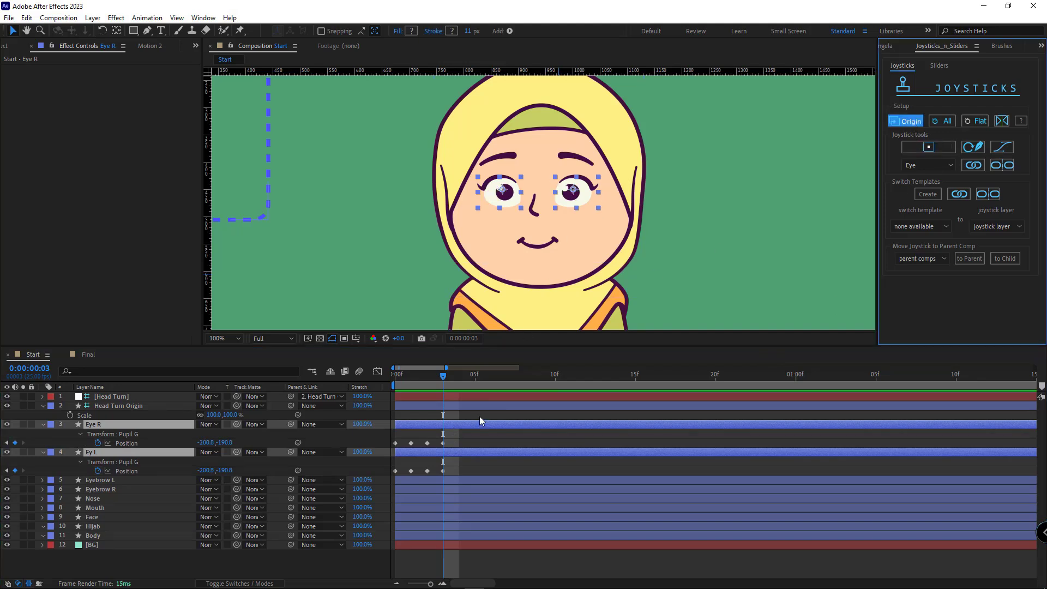
pyautogui.moveTo(228, 443); pyautogui.dragTo(162, 437)
pyautogui.scroll(1, 551, 213)
pyautogui.moveTo(226, 470); pyautogui.dragTo(101, 478)
pyautogui.click(505, 455)
# - At frame 4, lower the pupils to y -165 for Eye R and -167 for Ey L, and select all pupil Position keyframes
pyautogui.press('pagedown')
pyautogui.moveTo(223, 472)
pyautogui.mouseDown()
pyautogui.moveTo(262, 464)
pyautogui.moveTo(252, 455)
pyautogui.moveTo(360, 440)
pyautogui.moveTo(500, 439)
pyautogui.moveTo(392, 476)
pyautogui.mouseUp()
pyautogui.click(127, 443)
pyautogui.click(503, 436)
pyautogui.scroll(-2, 575, 261)
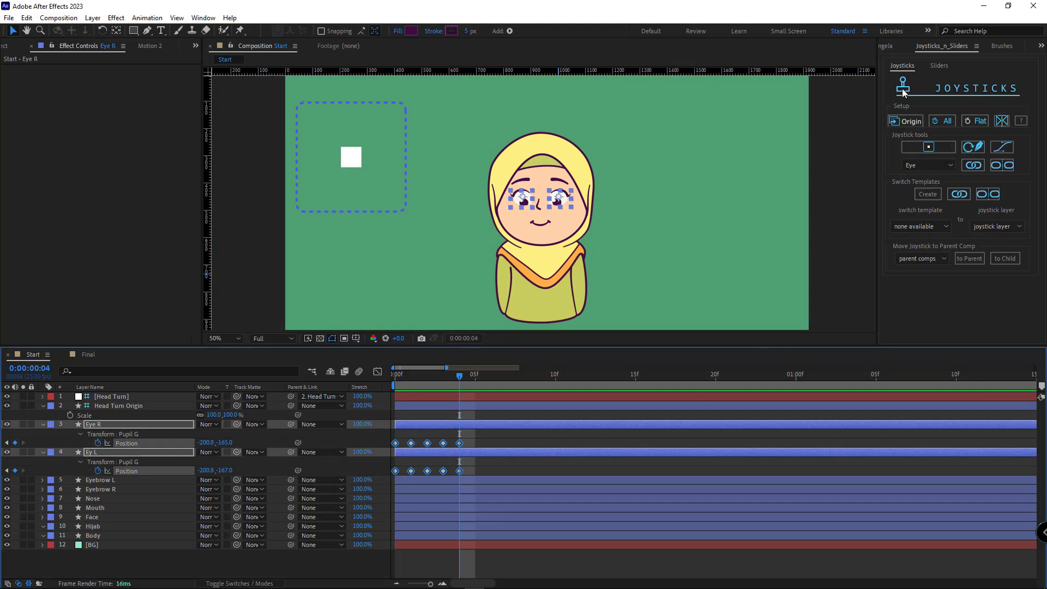
# - Create a joystick named Eye from the keyframed pupil layers and place its frame in the composition's upper-right area
pyautogui.click(912, 148)
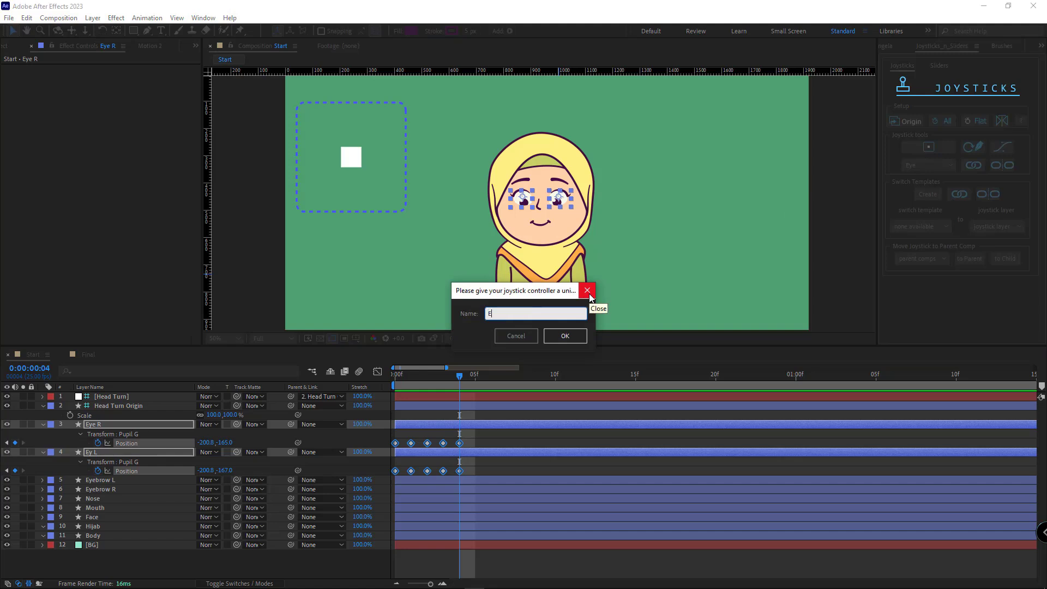
pyautogui.click(565, 336)
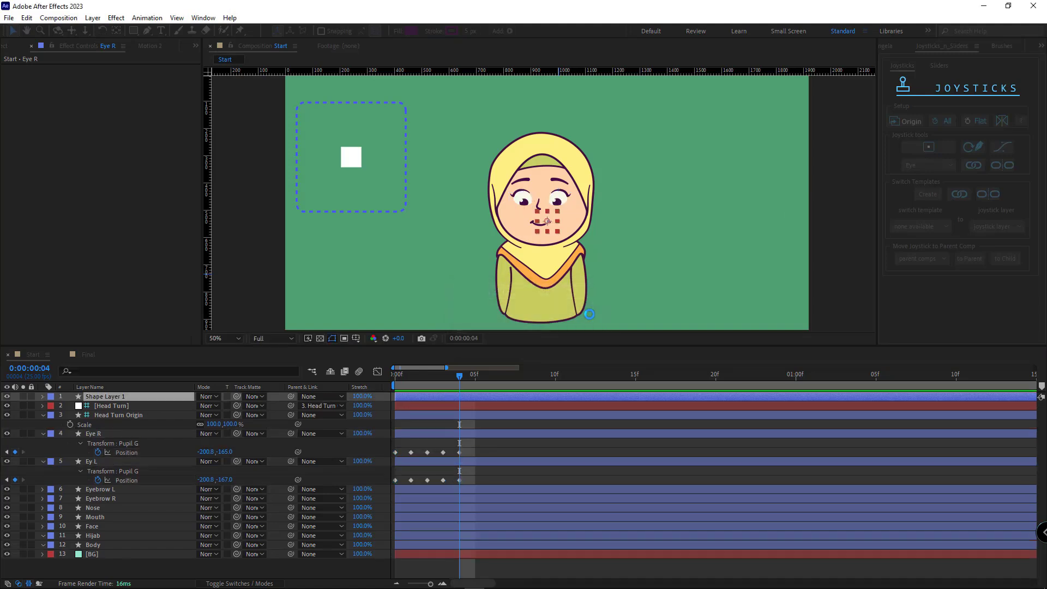
pyautogui.click(591, 276)
pyautogui.moveTo(591, 275); pyautogui.dragTo(755, 188)
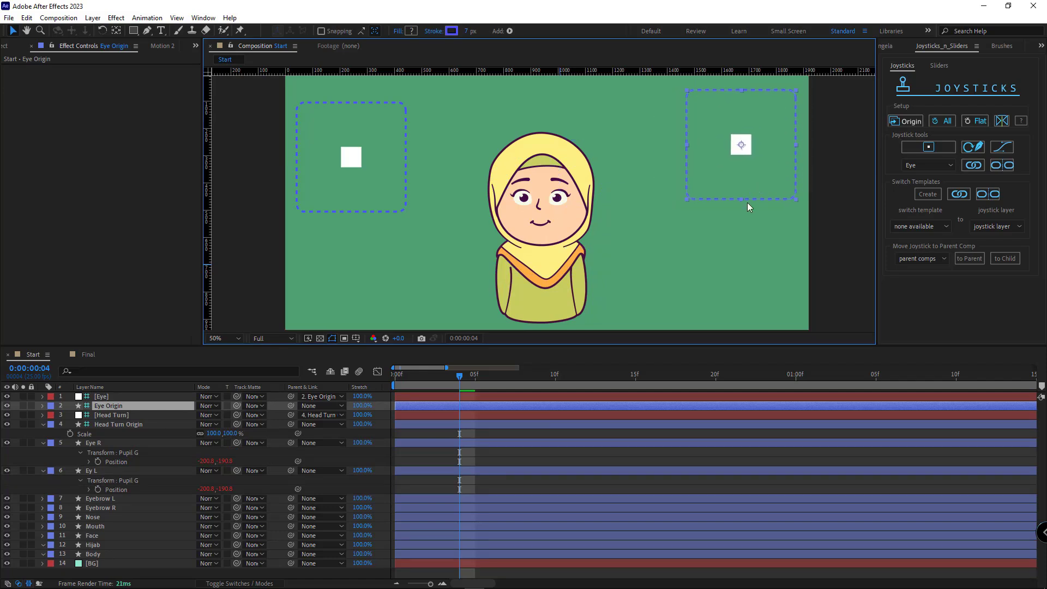
# - Scale the Eye Origin layer to 75% to shrink the eye joystick
pyautogui.press('s')
pyautogui.click(214, 415)
pyautogui.write('7')
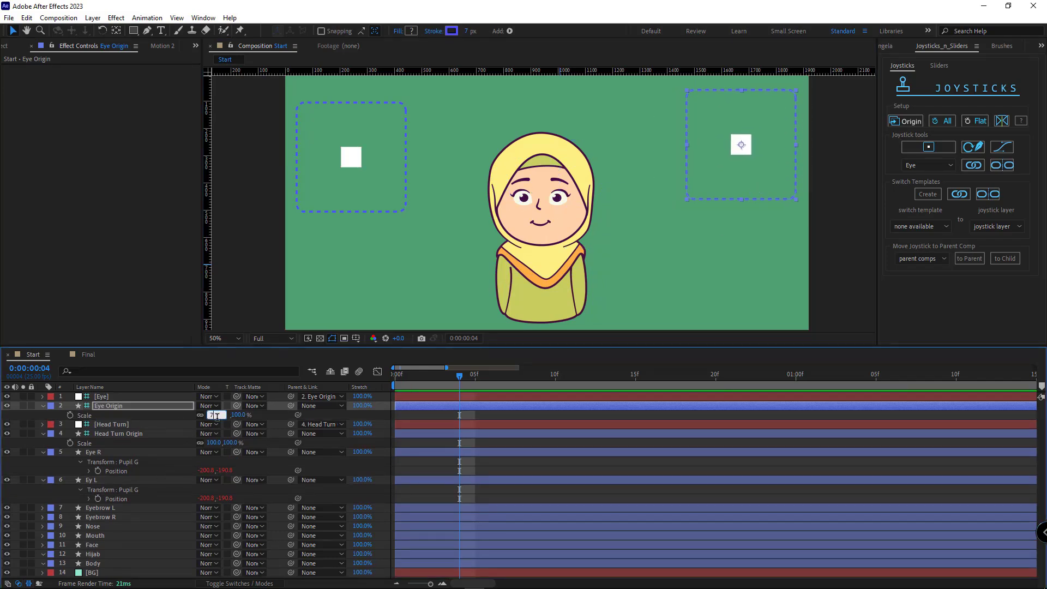
pyautogui.write('5')
pyautogui.press('Return')
# - Scale the Head Turn Origin layer to 75% to match the eye joystick's size
pyautogui.click(353, 210)
pyautogui.press('s')
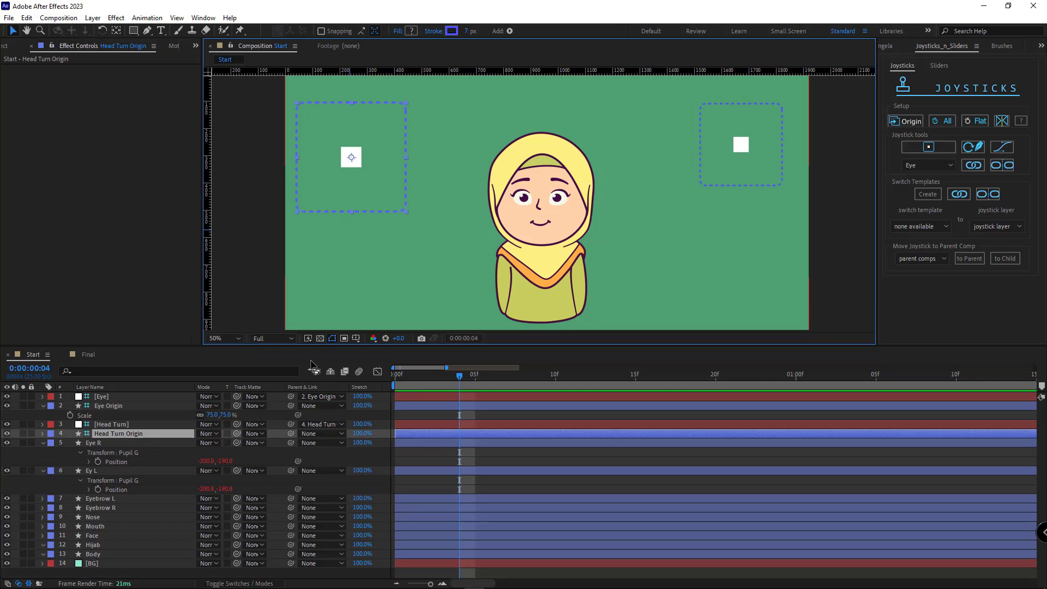
pyautogui.press('s')
pyautogui.click(214, 442)
pyautogui.write('7')
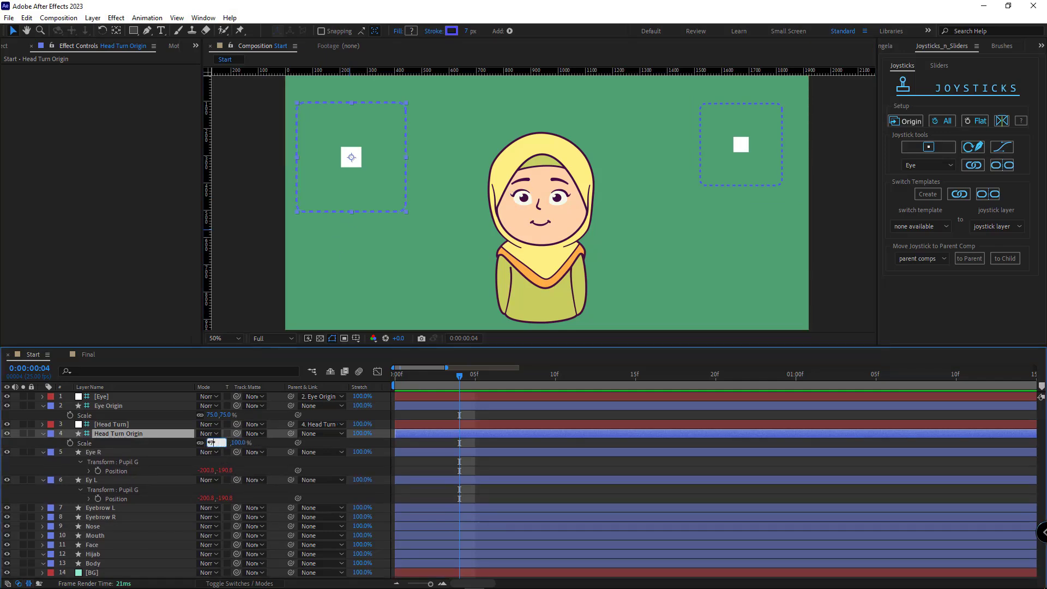
pyautogui.write('5')
pyautogui.press('Return')
# - Test the Eye and Head Turn joysticks by moving their controllers in different directions inside their frames
pyautogui.click(741, 145)
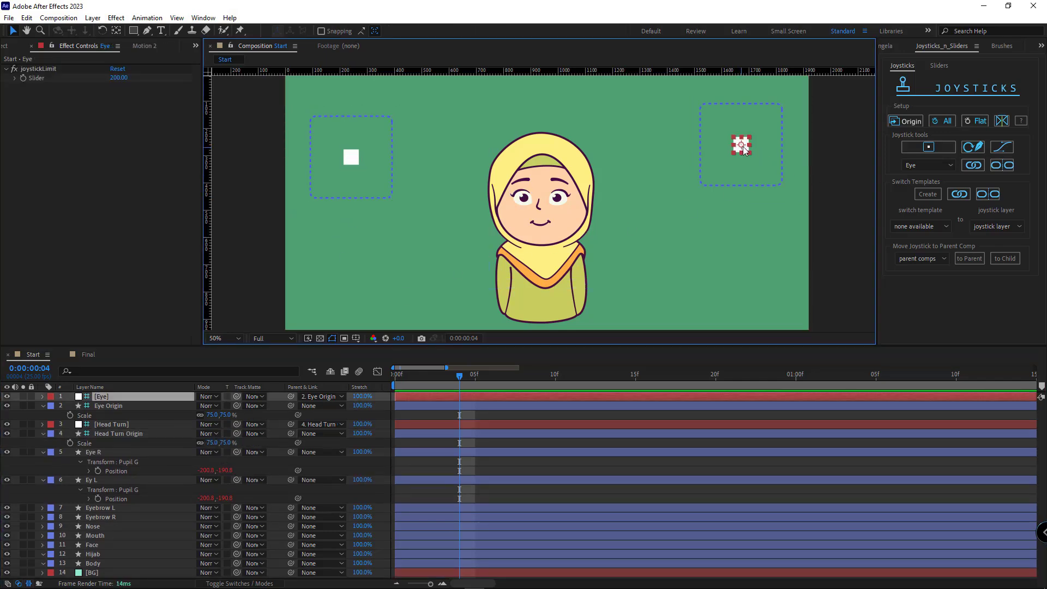
pyautogui.moveTo(732, 148); pyautogui.dragTo(768, 112)
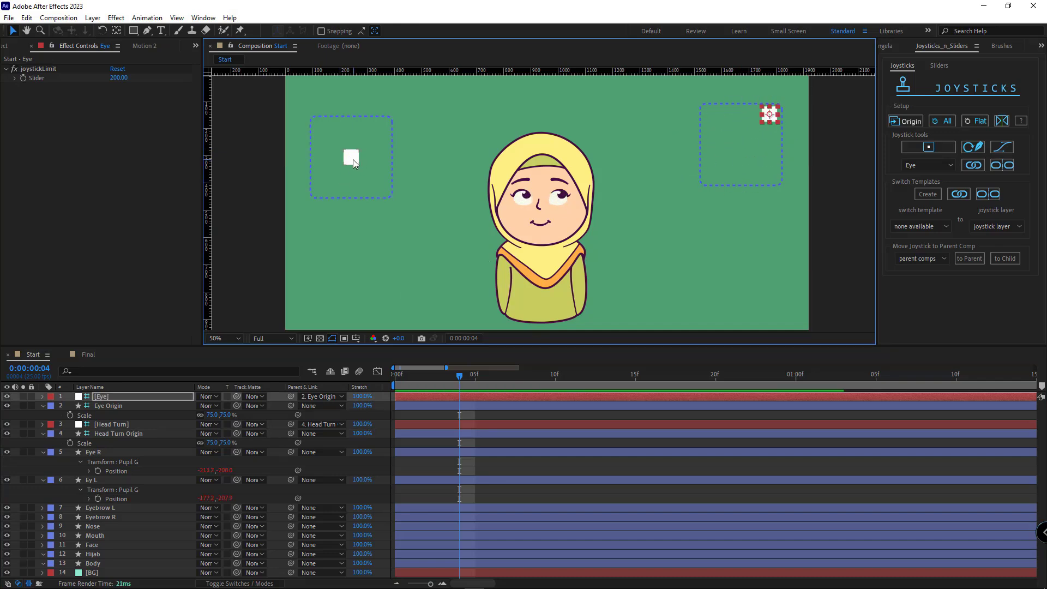
pyautogui.moveTo(352, 161); pyautogui.dragTo(318, 157)
pyautogui.moveTo(335, 193); pyautogui.dragTo(350, 154)
pyautogui.click(770, 115)
pyautogui.moveTo(770, 115); pyautogui.dragTo(706, 145)
pyautogui.moveTo(349, 155)
pyautogui.mouseDown()
pyautogui.moveTo(315, 168)
pyautogui.moveTo(391, 148)
pyautogui.moveTo(362, 144)
pyautogui.moveTo(351, 158)
pyautogui.mouseUp()
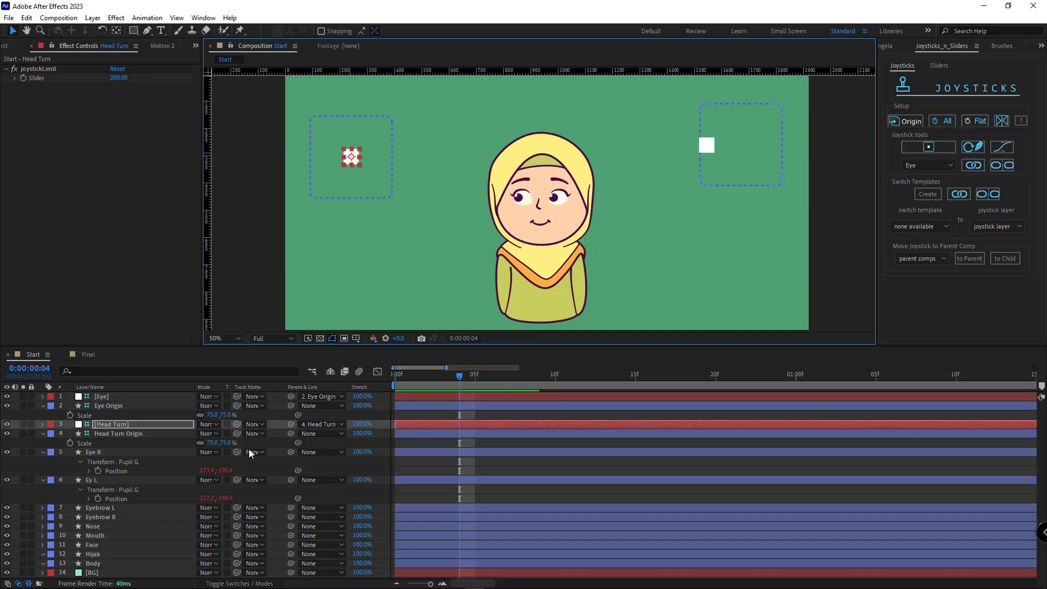
# - Reset the Position of the Eye and Head Turn controllers to 0, 0
pyautogui.keyDown('ctrl'); pyautogui.click(106, 397); pyautogui.keyUp('ctrl')
pyautogui.press('p')
pyautogui.click(207, 406)
pyautogui.write('0')
pyautogui.press('Tab')
pyautogui.write('0')
pyautogui.press('Tab')
pyautogui.press('Tab')
pyautogui.write('0')
pyautogui.click(240, 446)
# - Leave only Eye Origin, Head Turn Origin and BG marked as shy, and hide the shy layers
pyautogui.click(99, 415)
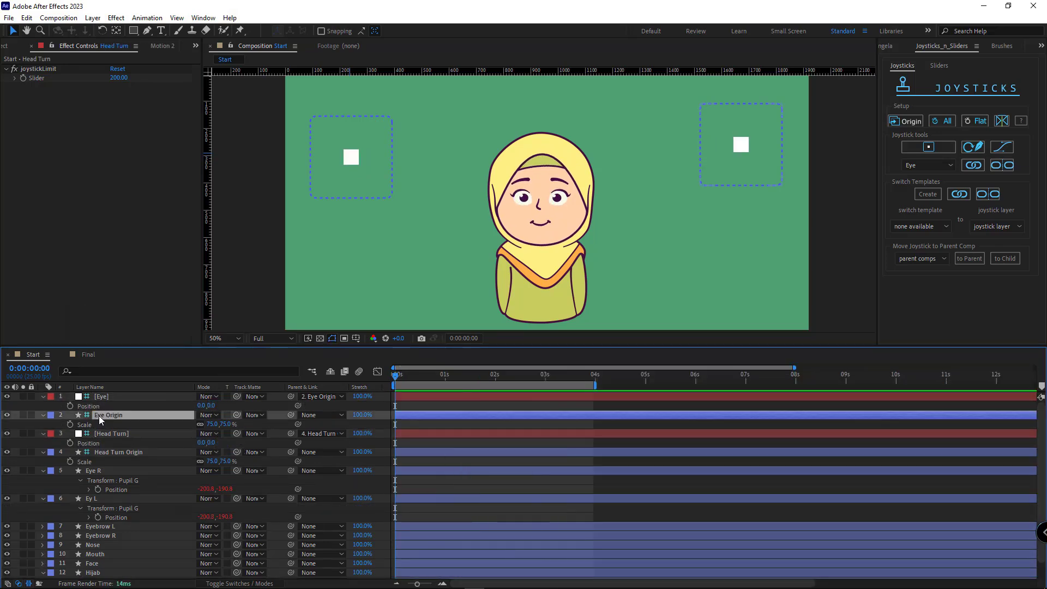
pyautogui.keyDown('ctrl'); pyautogui.click(119, 434); pyautogui.keyUp('ctrl')
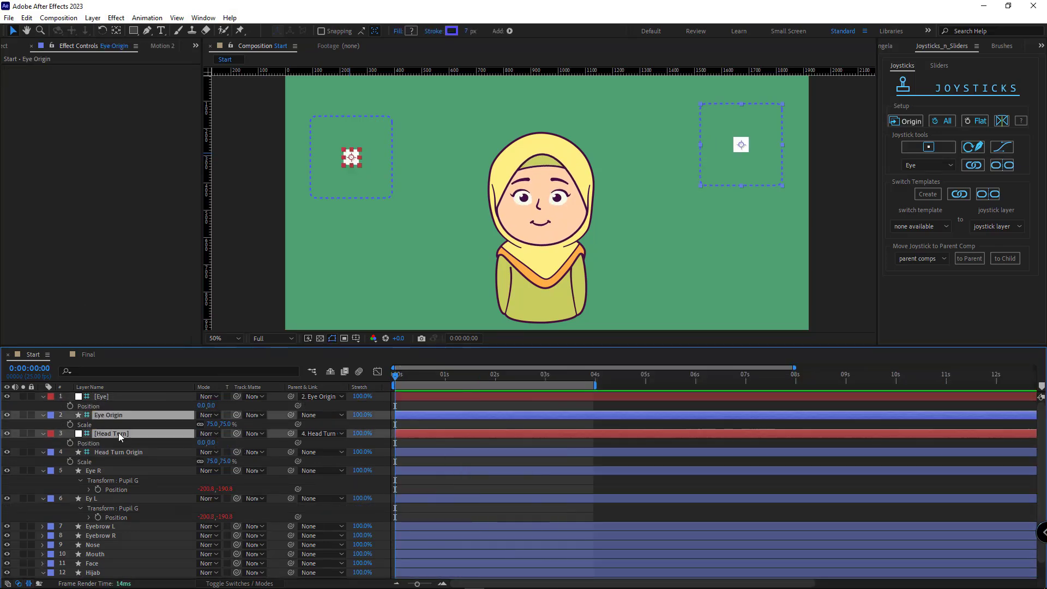
pyautogui.click(117, 415)
pyautogui.keyDown('ctrl'); pyautogui.click(181, 455); pyautogui.keyUp('ctrl')
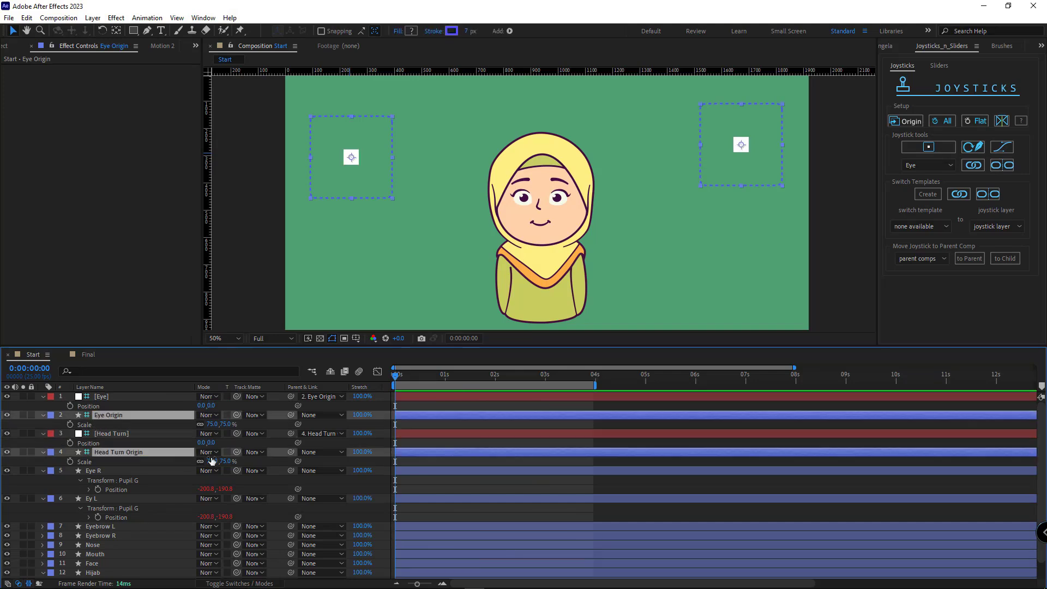
pyautogui.click(242, 582)
pyautogui.scroll(-1, 174, 470)
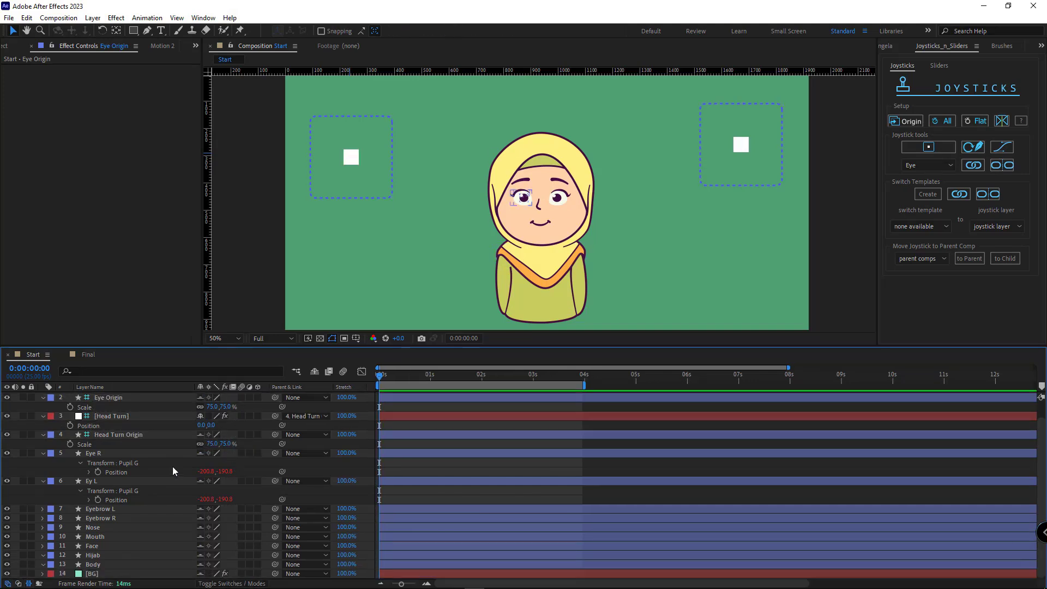
pyautogui.click(93, 564)
pyautogui.keyDown('shift'); pyautogui.click(95, 453); pyautogui.keyUp('shift')
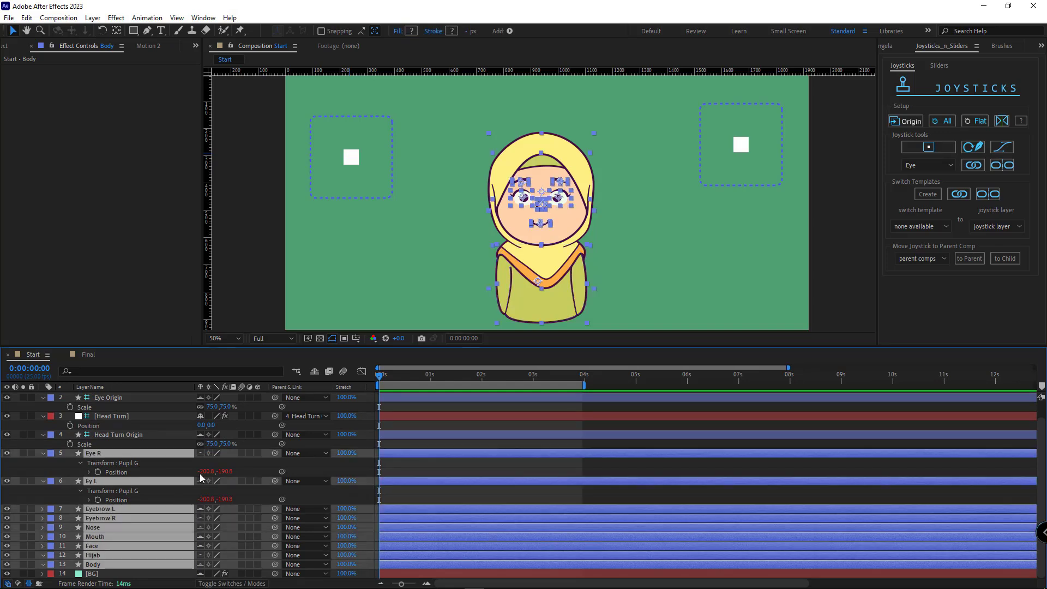
pyautogui.click(314, 372)
pyautogui.click(183, 556)
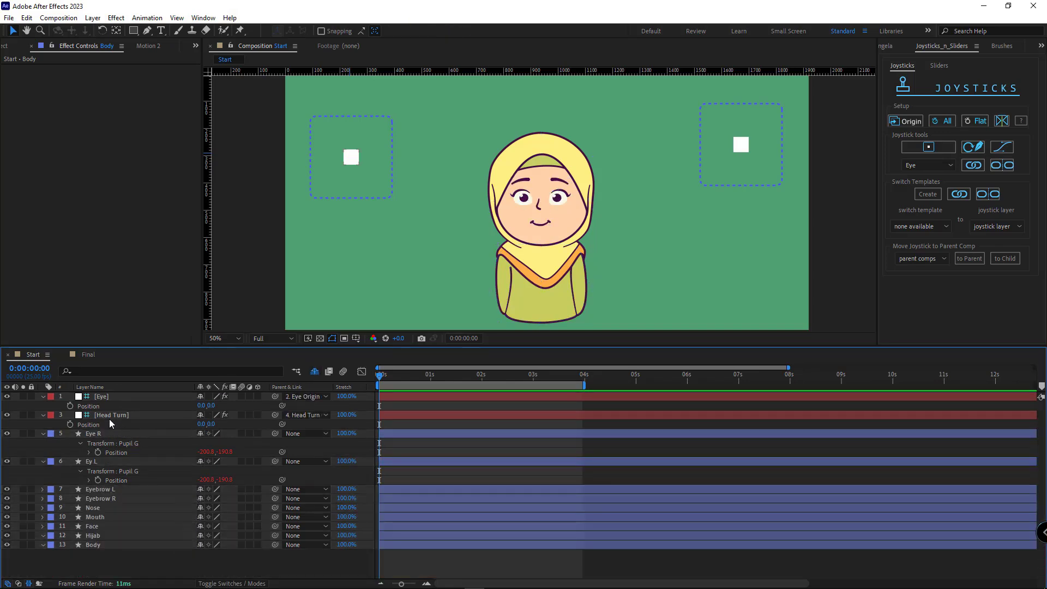
# - Move the eye joystick's frame directly beneath the Head Turn joystick in the composition
pyautogui.scroll(-2, 550, 257)
pyautogui.moveTo(447, 195); pyautogui.dragTo(447, 182)
pyautogui.moveTo(654, 189); pyautogui.dragTo(544, 225)
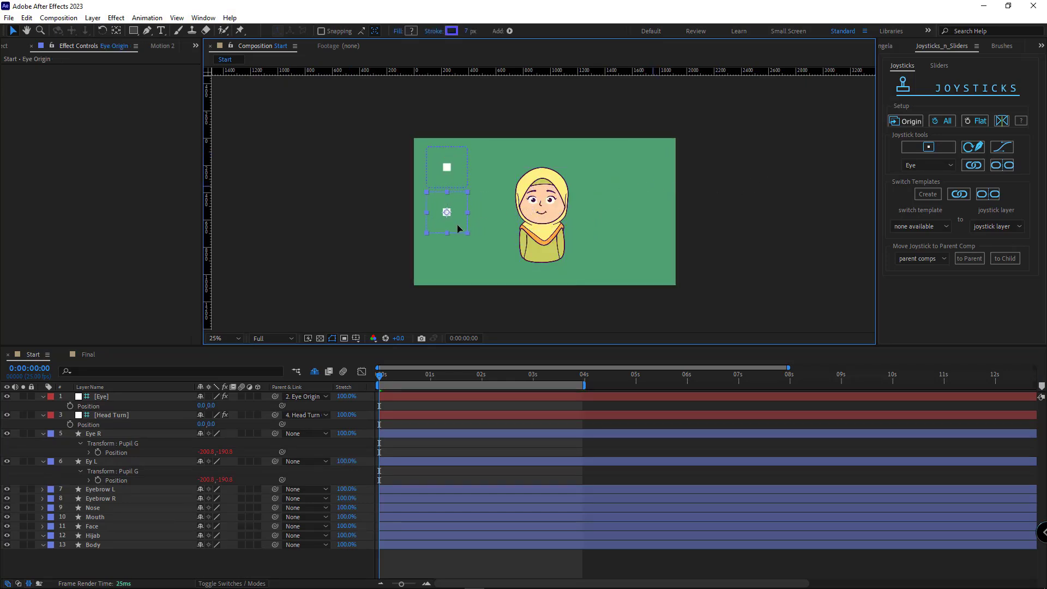
# - Add a Path keyframe at frame 0 to the Eyelash shape of the Ey L layer
pyautogui.scroll(4, 558, 227)
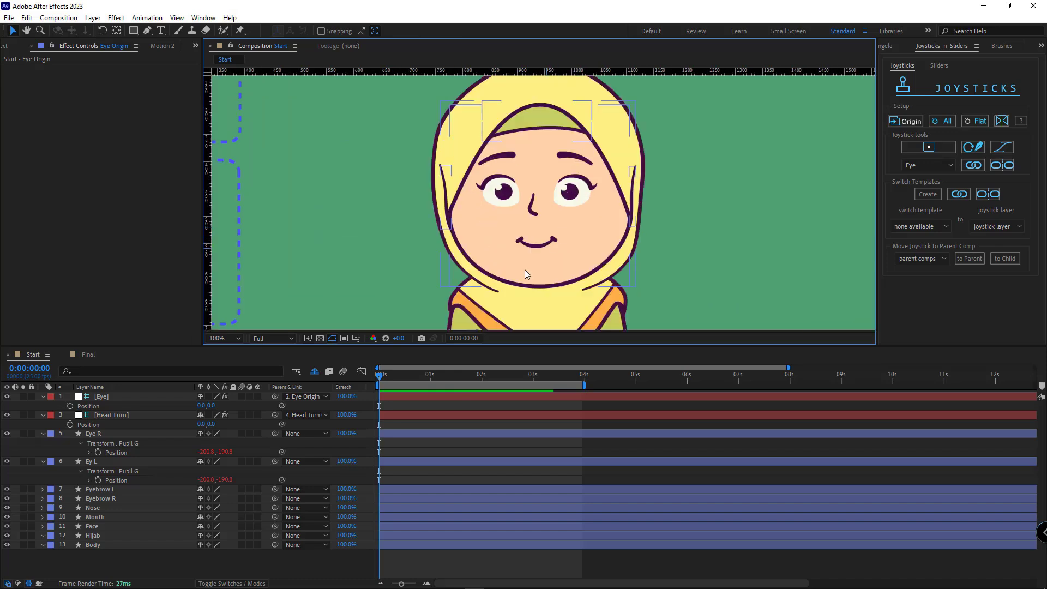
pyautogui.click(490, 197)
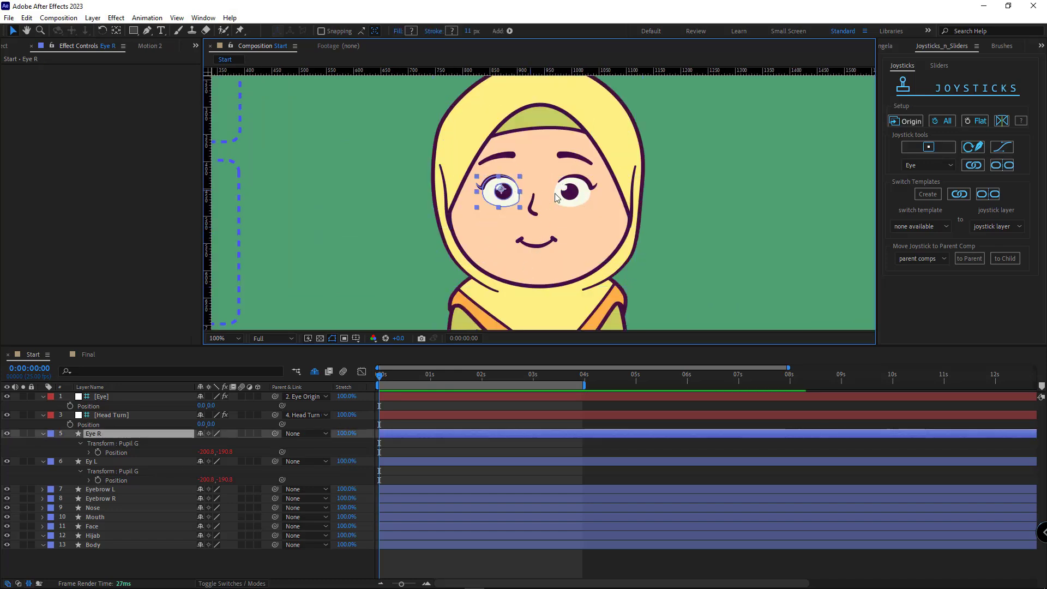
pyautogui.scroll(1, 542, 201)
pyautogui.click(619, 196)
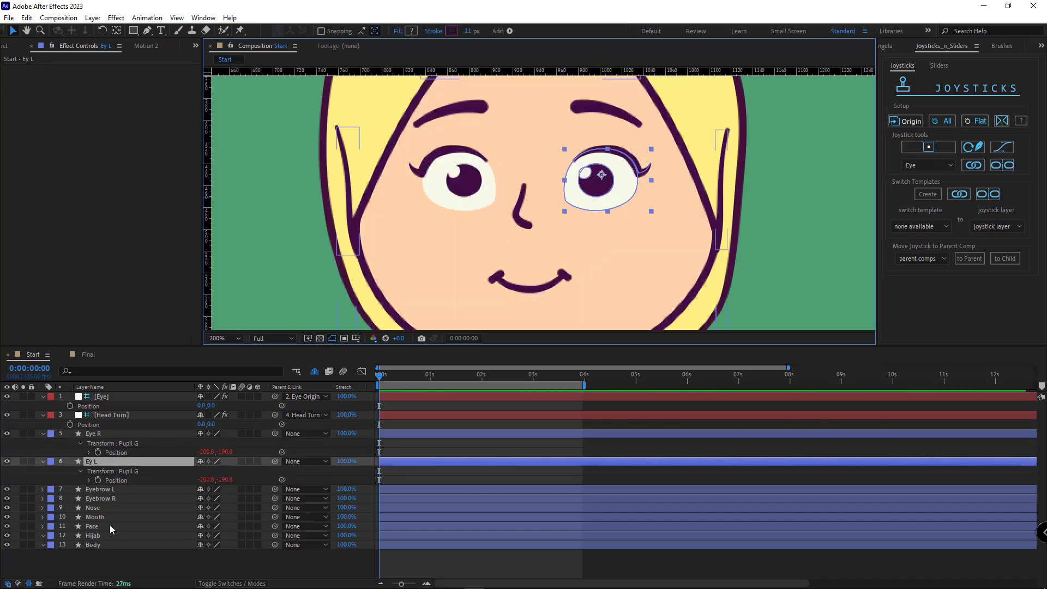
pyautogui.click(42, 461)
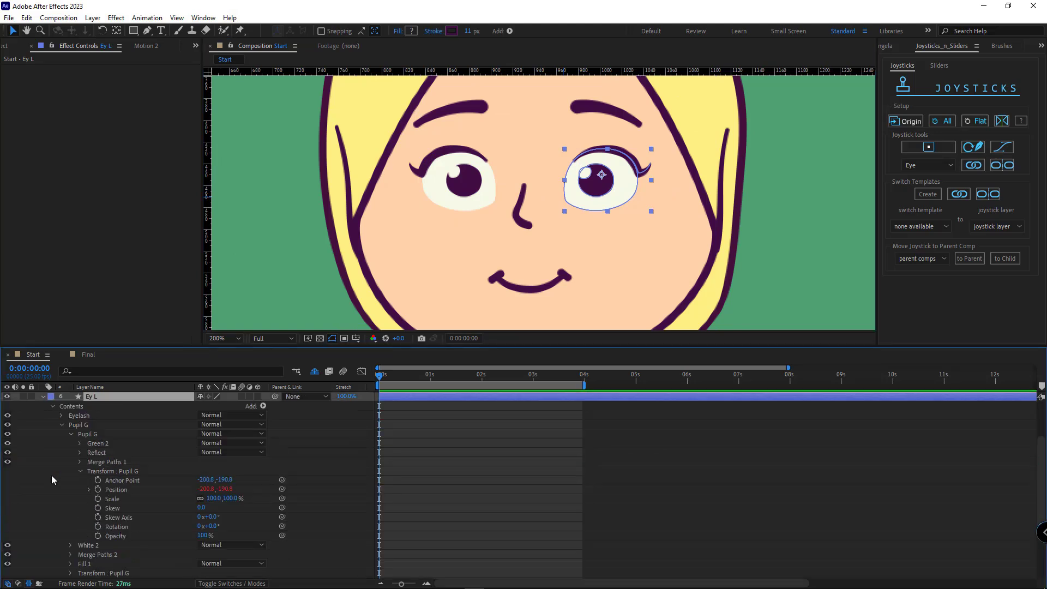
pyautogui.click(66, 434)
pyautogui.click(96, 482)
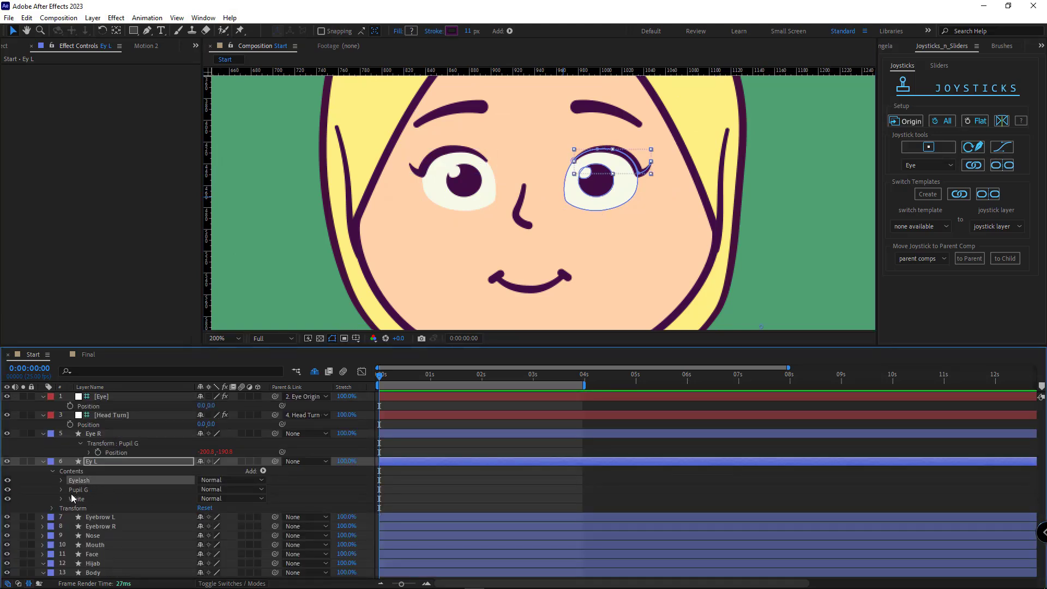
pyautogui.click(62, 480)
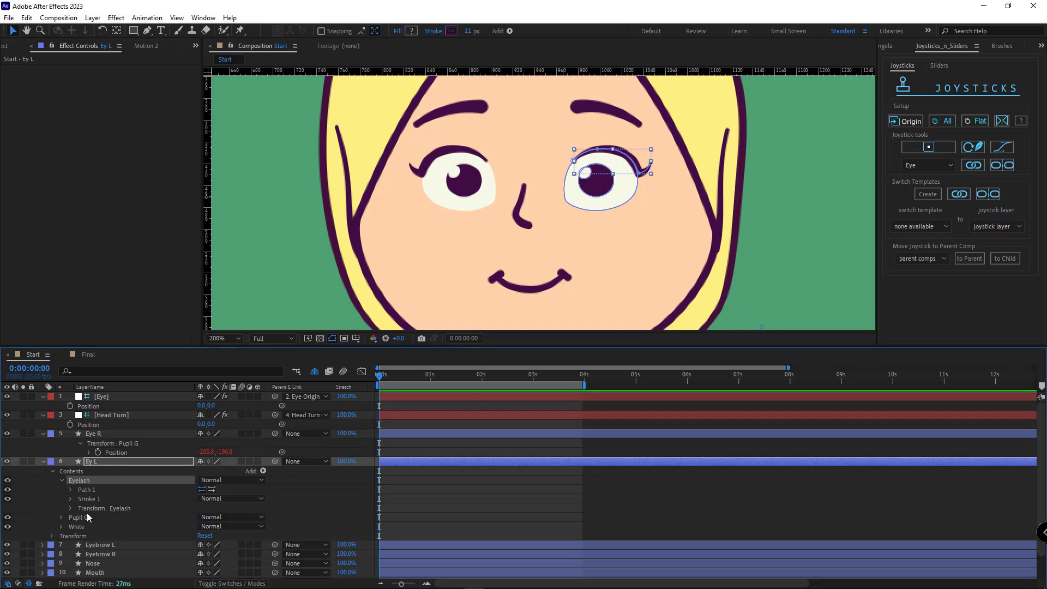
pyautogui.click(71, 489)
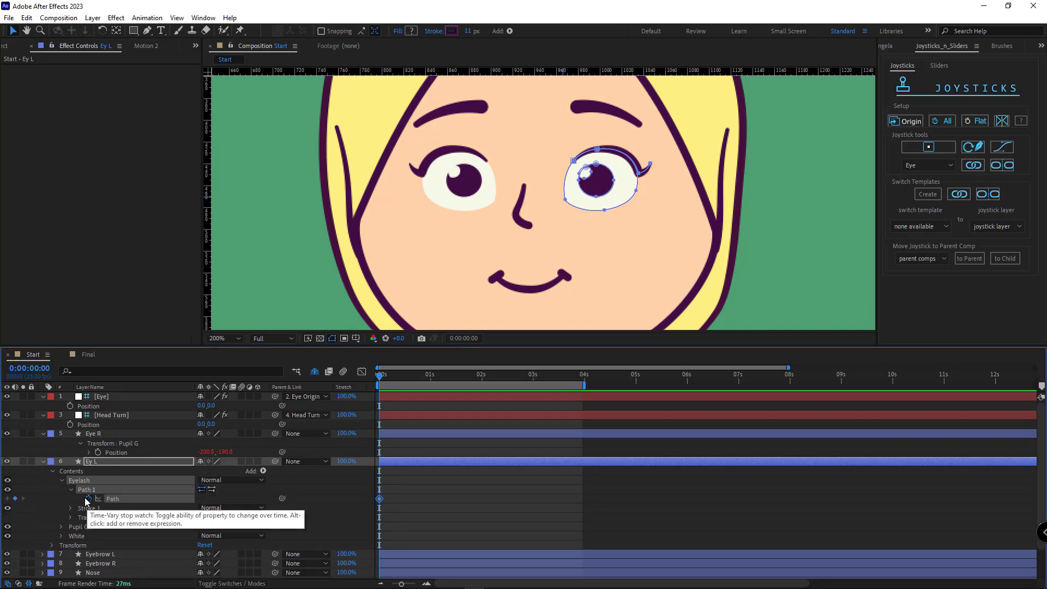
pyautogui.click(88, 499)
# - Add a frame 0 Path keyframe to Ey L's White shape and show only the layer's keyframed properties
pyautogui.scroll(-3, 147, 510)
pyautogui.click(61, 508)
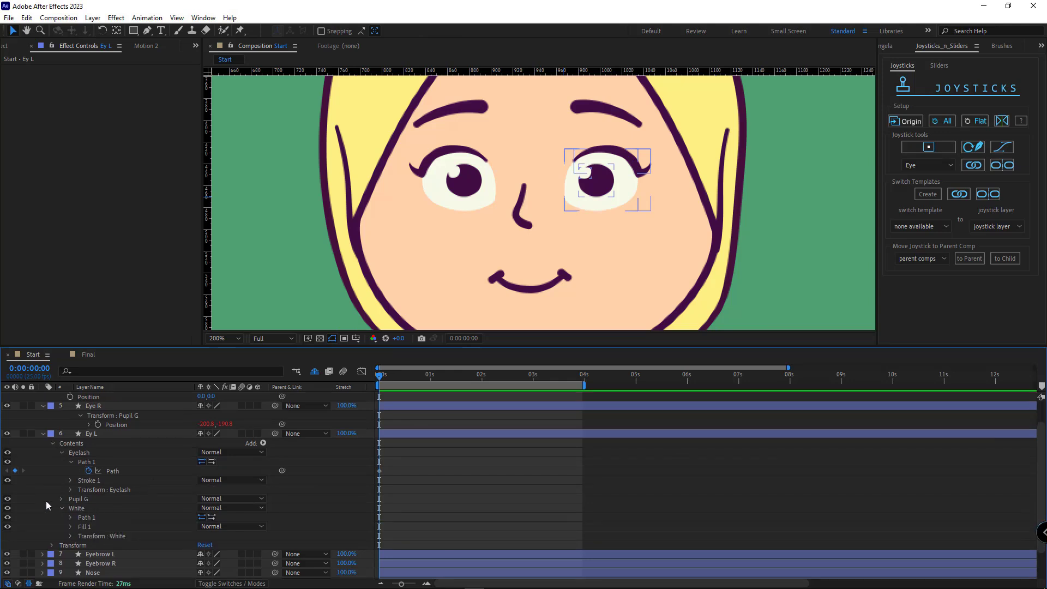
pyautogui.scroll(-3, 44, 496)
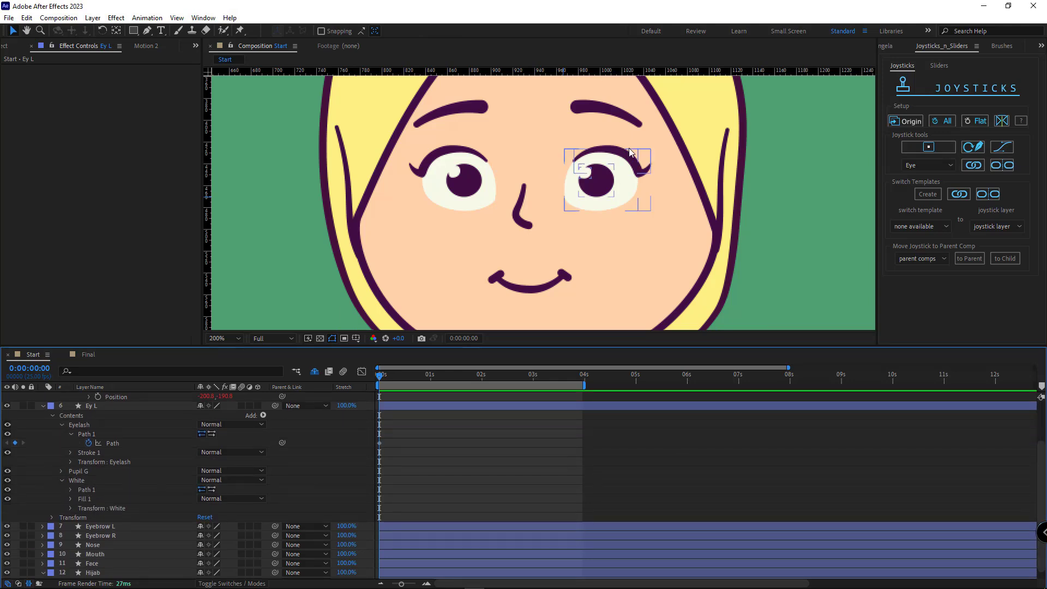
pyautogui.click(70, 490)
pyautogui.click(89, 499)
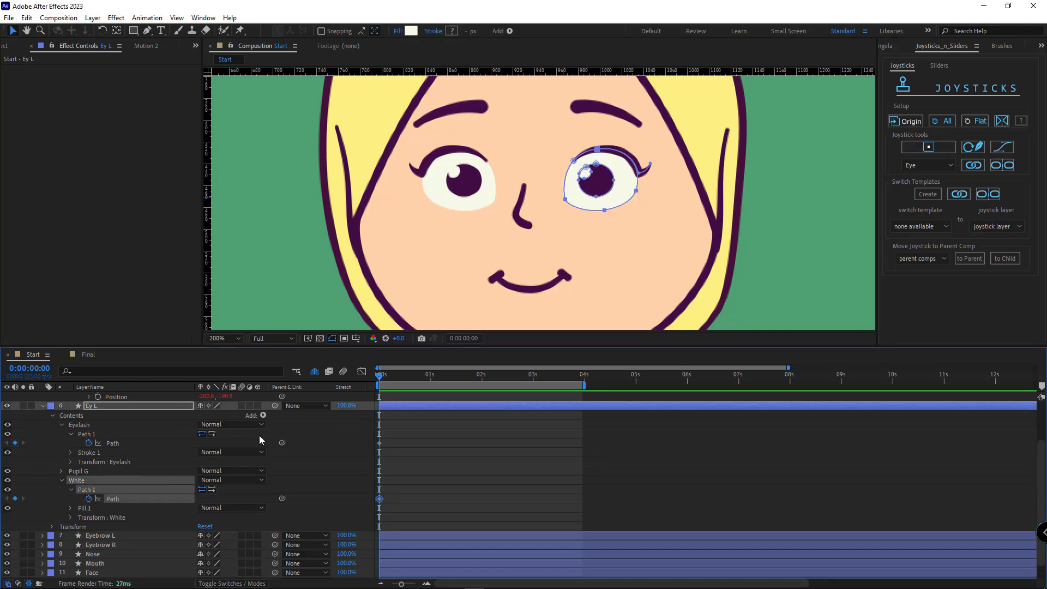
pyautogui.press('u')
# - At frame 1, collapse Ey L's White path onto a thin closed-eye line by moving its points and handles
pyautogui.scroll(1, 391, 465)
pyautogui.moveTo(391, 465); pyautogui.dragTo(447, 438)
pyautogui.scroll(1, 405, 469)
pyautogui.moveTo(406, 469); pyautogui.dragTo(438, 452)
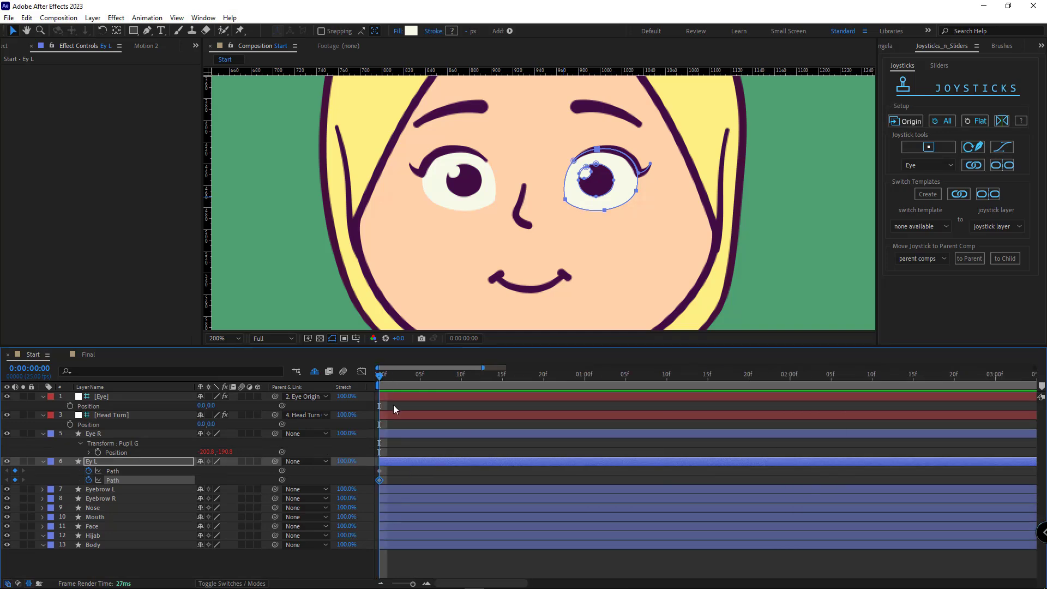
pyautogui.press('=')
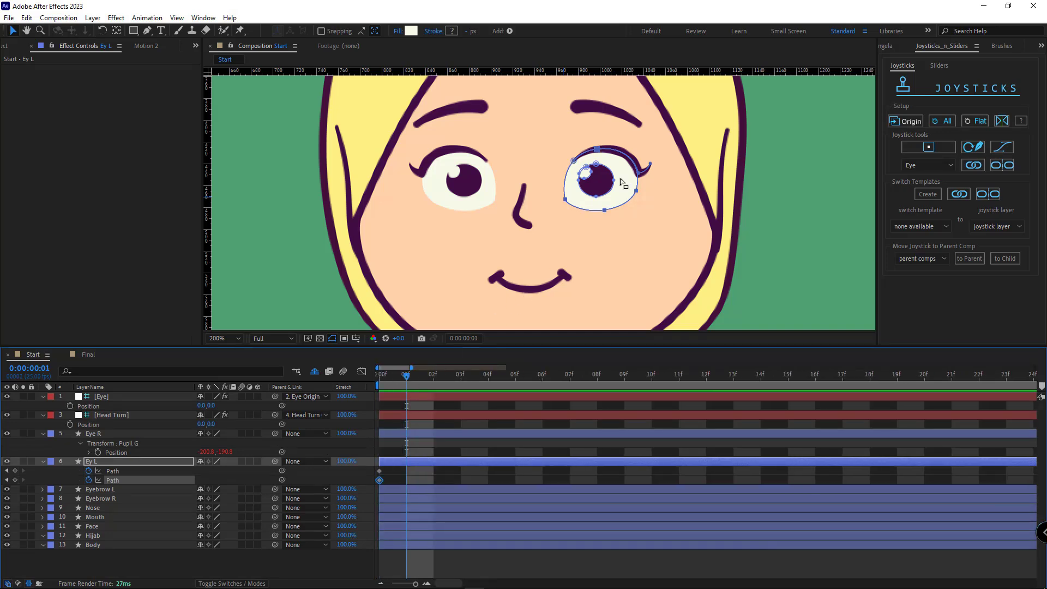
pyautogui.scroll(1, 635, 182)
pyautogui.moveTo(756, 172); pyautogui.dragTo(652, 240)
pyautogui.click(652, 240)
pyautogui.click(623, 247)
pyautogui.press('g')
pyautogui.moveTo(545, 163); pyautogui.dragTo(545, 239)
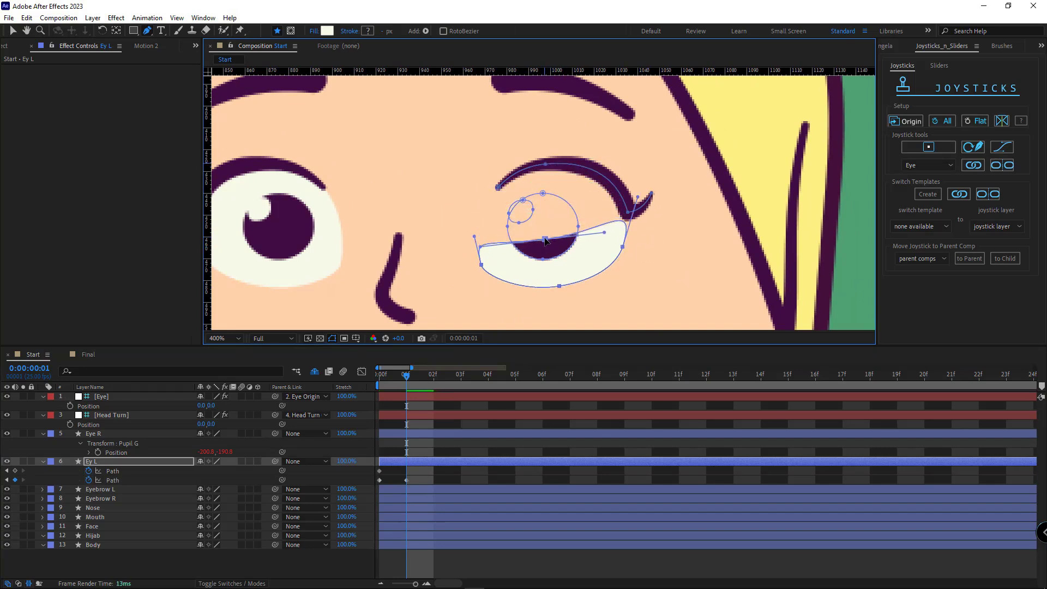
pyautogui.moveTo(560, 286); pyautogui.dragTo(546, 246)
pyautogui.moveTo(635, 214); pyautogui.dragTo(592, 243)
pyautogui.moveTo(474, 236); pyautogui.dragTo(513, 252)
# - At frame 1, lower and reshape Ey L's Eyelash path into a nearly flat closed-eye curve
pyautogui.click(545, 165)
pyautogui.moveTo(545, 164); pyautogui.dragTo(546, 246)
pyautogui.moveTo(498, 187); pyautogui.dragTo(498, 259)
pyautogui.moveTo(629, 214); pyautogui.dragTo(623, 248)
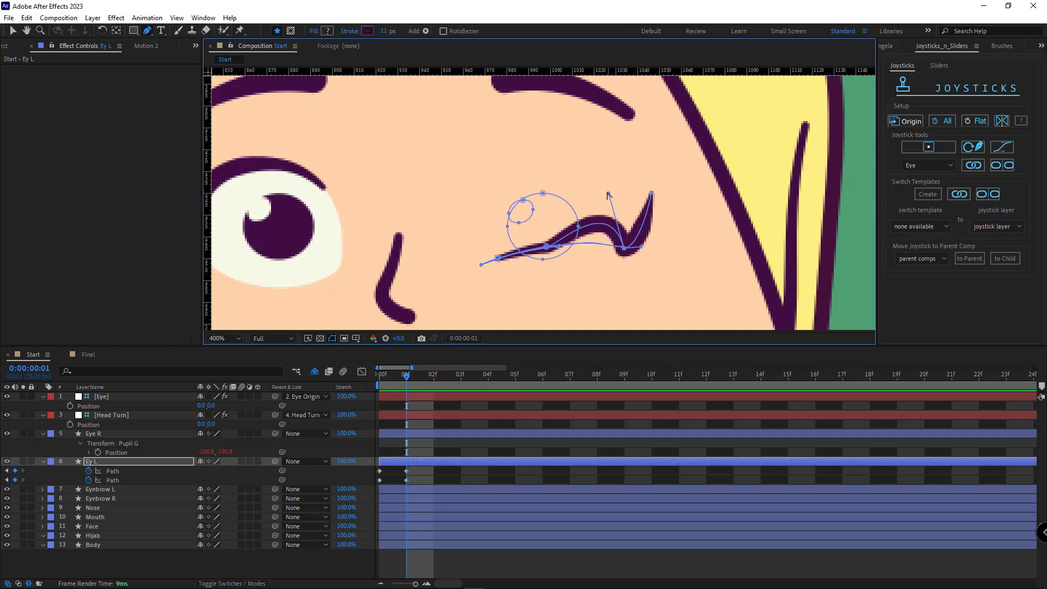
pyautogui.moveTo(651, 195); pyautogui.dragTo(651, 227)
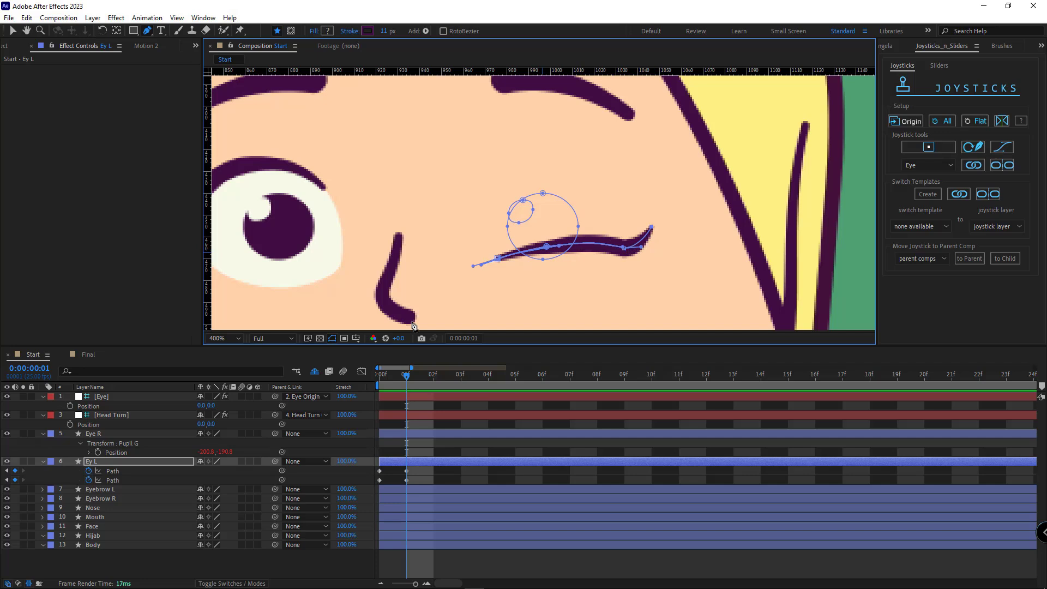
# - Add two horizontal guides level with the outer tip and inner end of the closed left eyelash
pyautogui.click(99, 564)
pyautogui.scroll(-1, 476, 268)
pyautogui.moveTo(449, 245); pyautogui.dragTo(621, 234)
pyautogui.scroll(1, 578, 229)
pyautogui.moveTo(538, 222); pyautogui.dragTo(376, 245)
pyautogui.moveTo(769, 71); pyautogui.dragTo(764, 237)
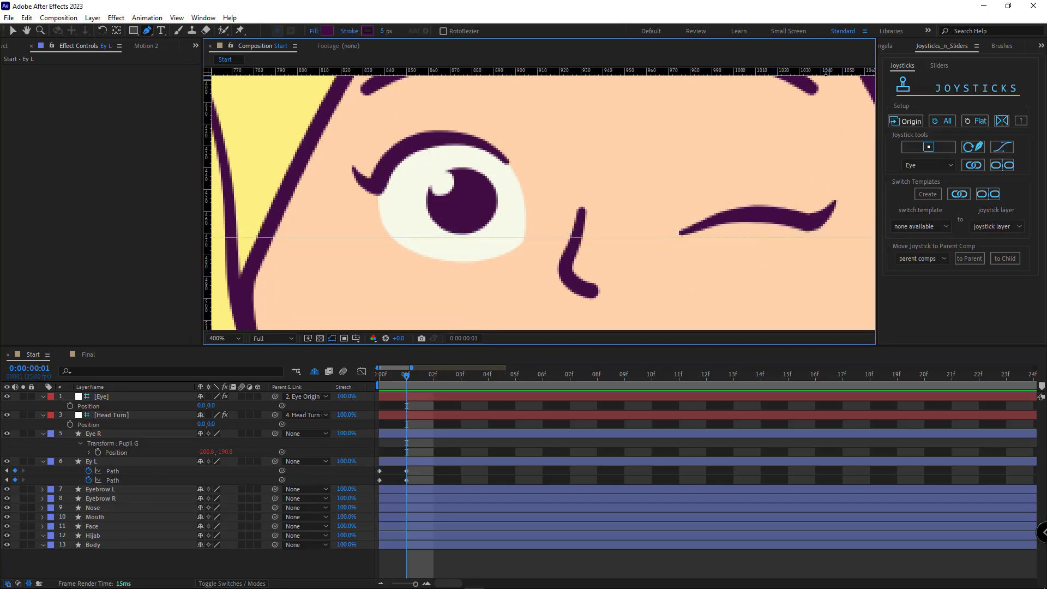
pyautogui.moveTo(832, 217); pyautogui.dragTo(841, 198)
pyautogui.scroll(1, 494, 233)
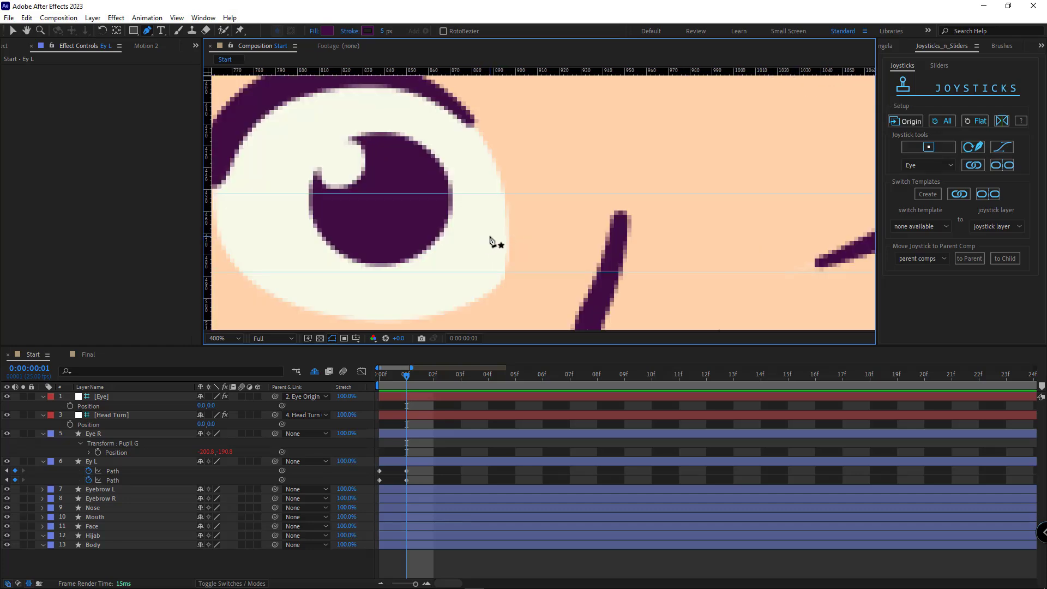
pyautogui.scroll(-1, 490, 238)
pyautogui.moveTo(535, 235); pyautogui.dragTo(566, 232)
# - Expand Eye R's Eyelash group and add a keyframe to its Path at frame 1
pyautogui.click(414, 431)
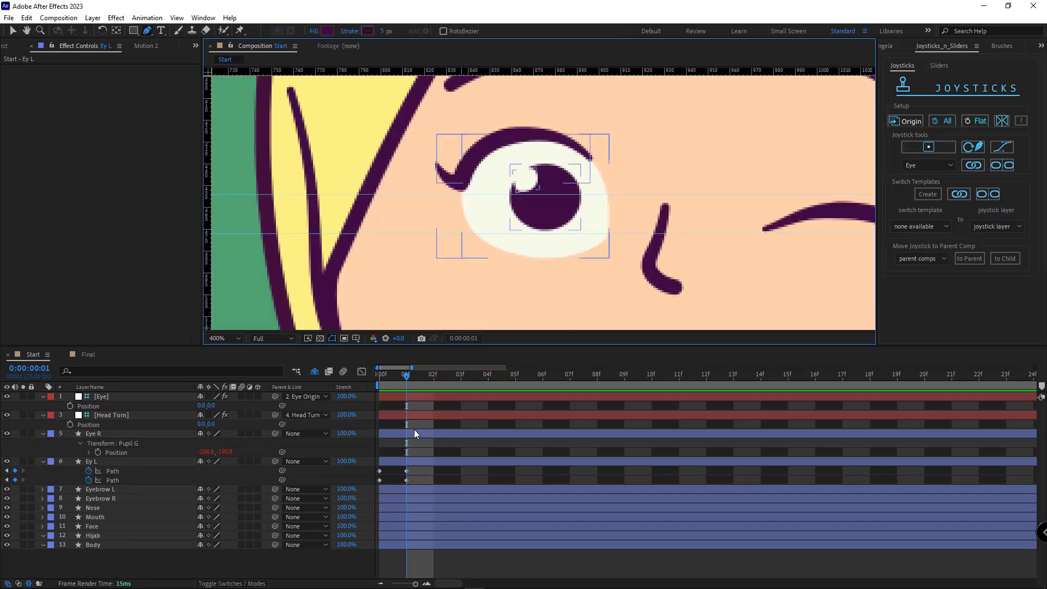
pyautogui.click(43, 433)
pyautogui.click(42, 433)
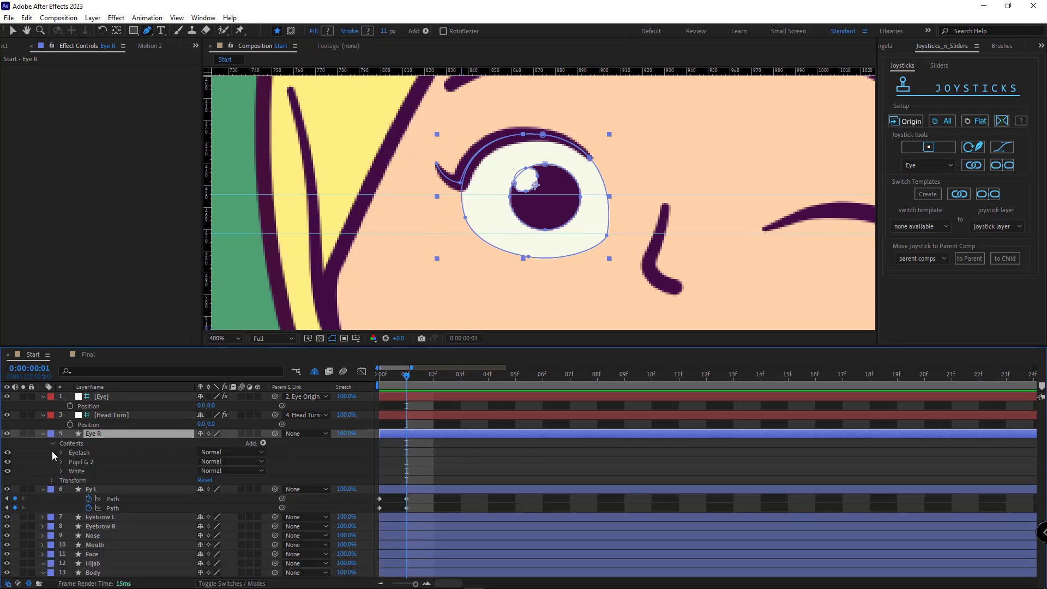
pyautogui.click(62, 452)
pyautogui.click(71, 462)
pyautogui.click(88, 471)
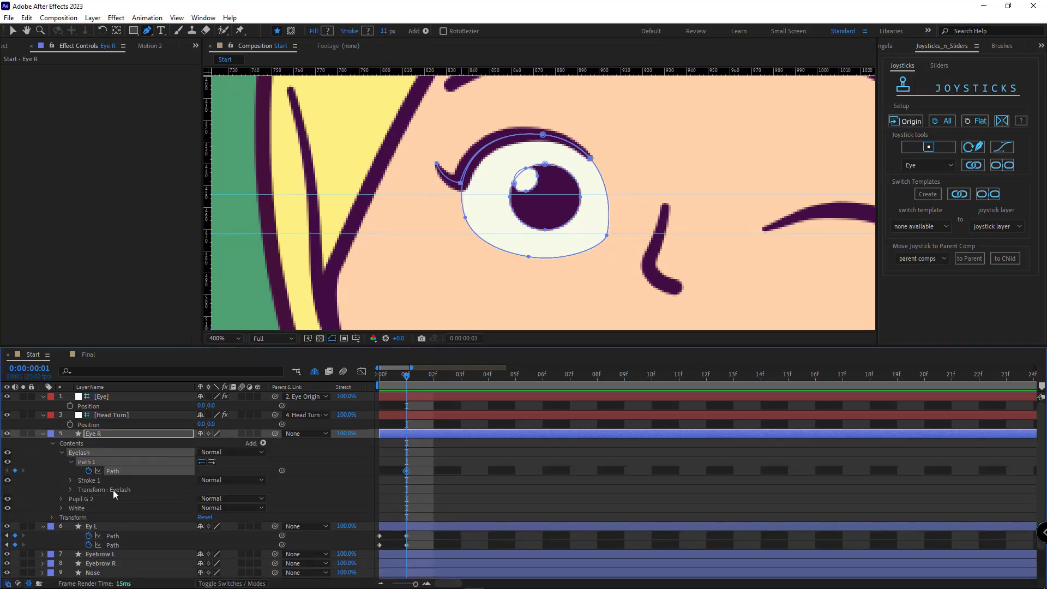
# - Add a Path keyframe to Eye R's White shape and move both Eye R Path keyframes to frame 0
pyautogui.click(61, 508)
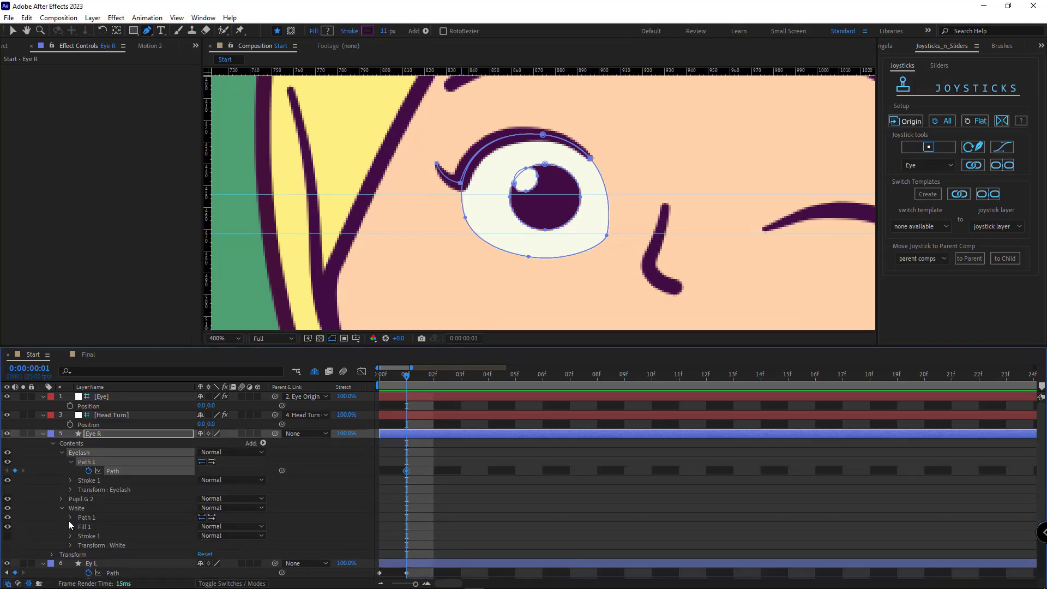
pyautogui.click(70, 517)
pyautogui.click(88, 527)
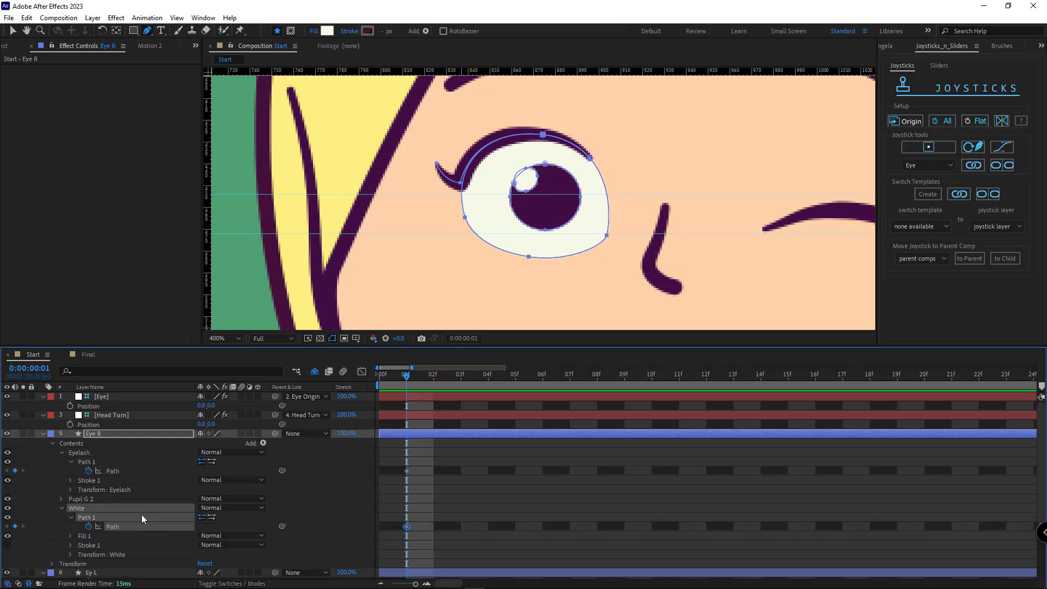
pyautogui.press('u')
pyautogui.moveTo(427, 440); pyautogui.dragTo(380, 451)
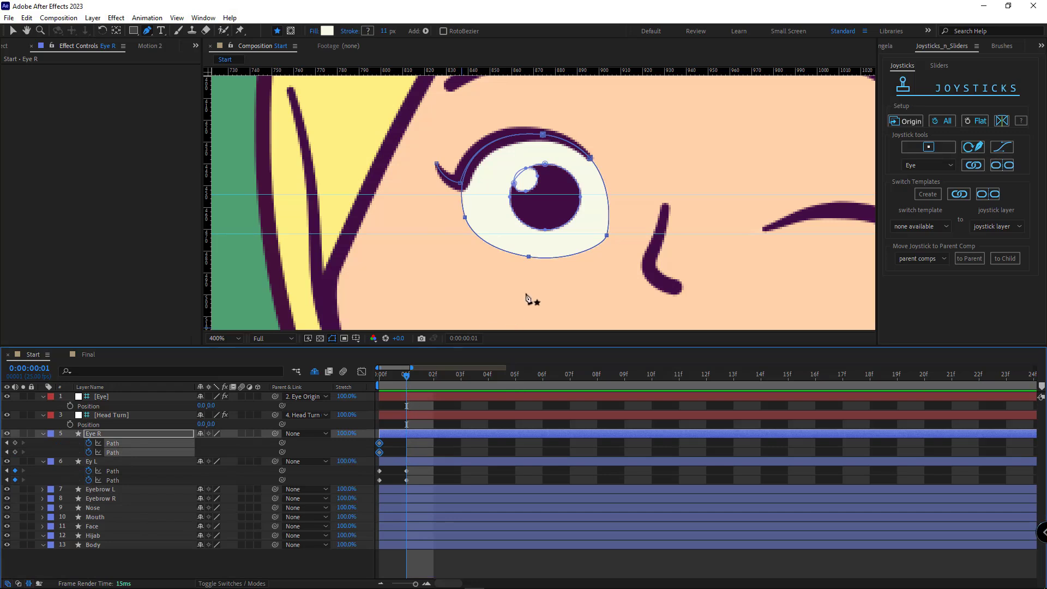
# - Expand Eye R's full contents to show its Eyelash, Pupil G 2 and White groups
pyautogui.click(536, 255)
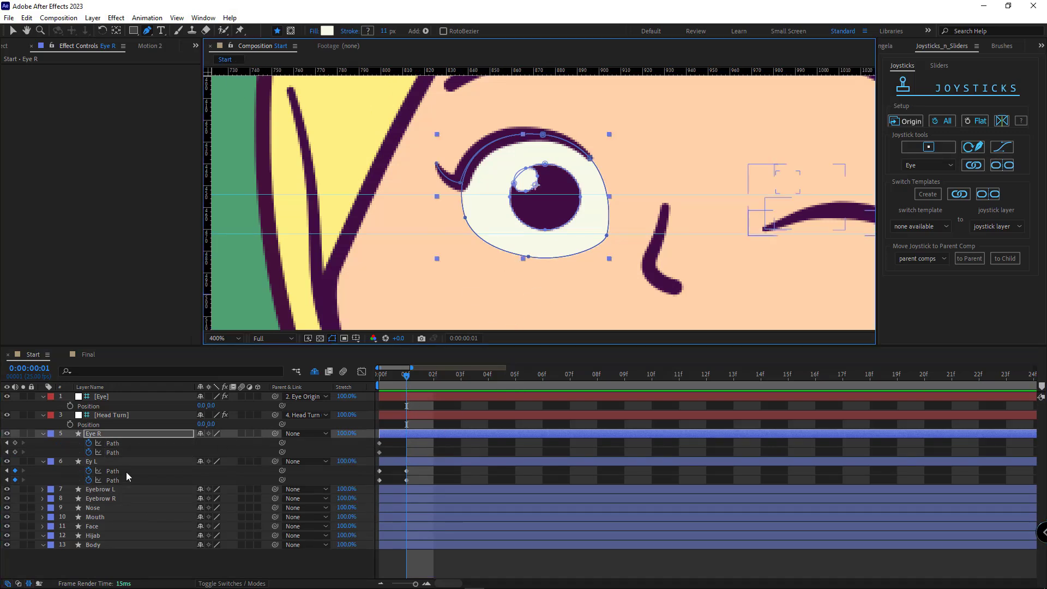
pyautogui.click(43, 434)
pyautogui.click(43, 435)
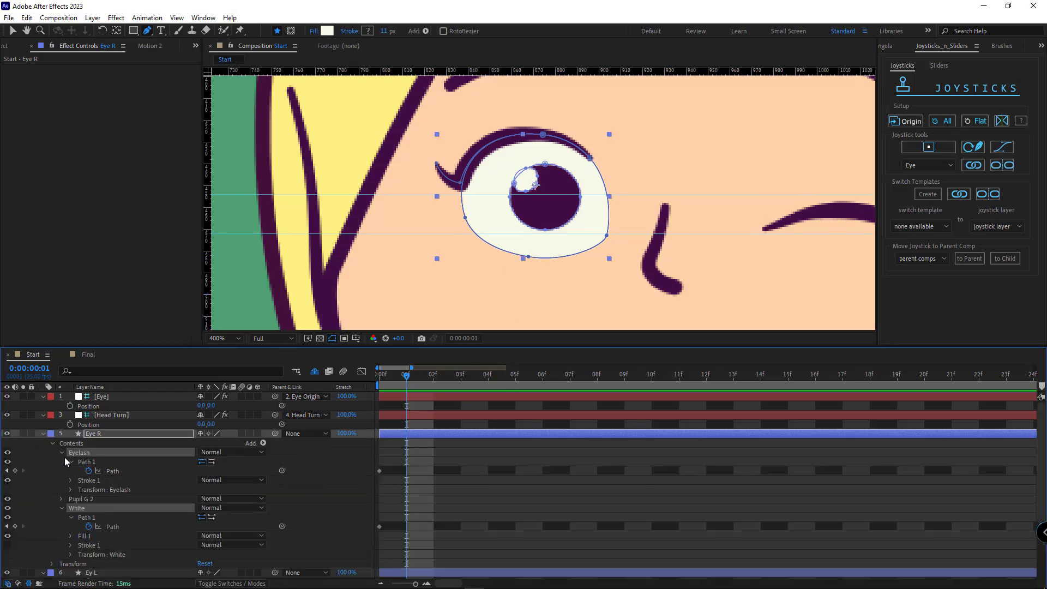
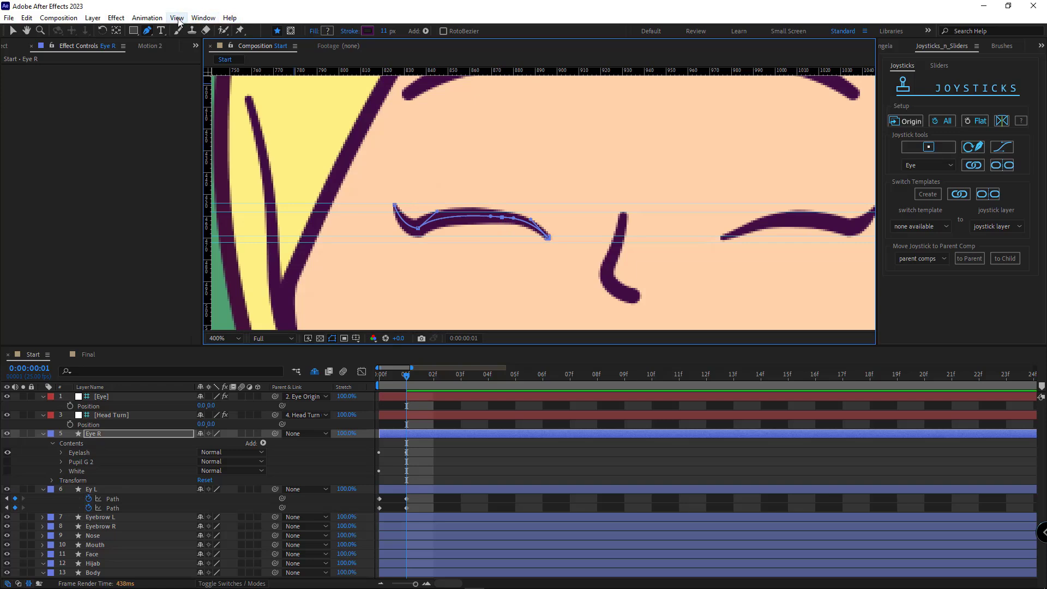
# - Clear the composition guides and refine the curve of Eye R's closed Eyelash path at frame 1
pyautogui.click(177, 17)
pyautogui.click(245, 134)
pyautogui.press('.')
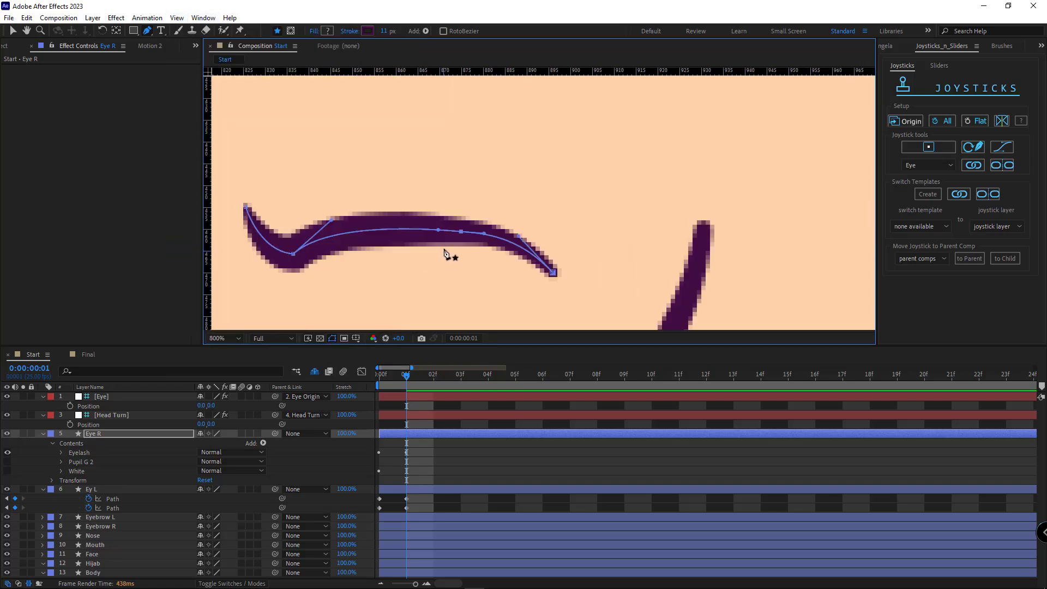
pyautogui.moveTo(330, 221); pyautogui.dragTo(351, 218)
pyautogui.moveTo(461, 231); pyautogui.dragTo(488, 227)
pyautogui.press(',')
pyautogui.moveTo(419, 204); pyautogui.dragTo(384, 190)
pyautogui.moveTo(460, 198); pyautogui.dragTo(448, 226)
pyautogui.press('.')
pyautogui.scroll(-4, 380, 228)
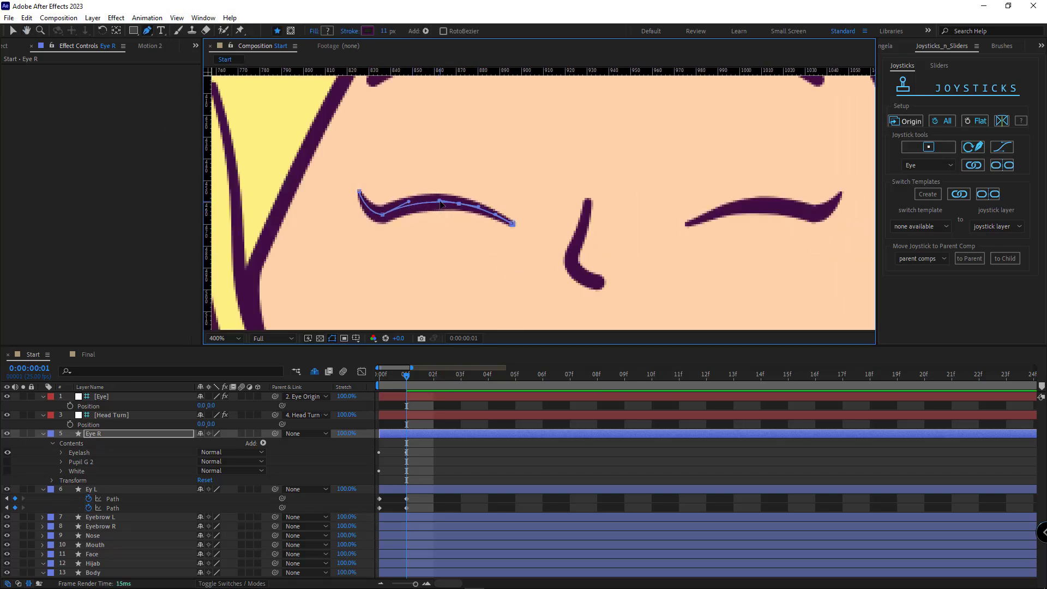
pyautogui.press('F2')
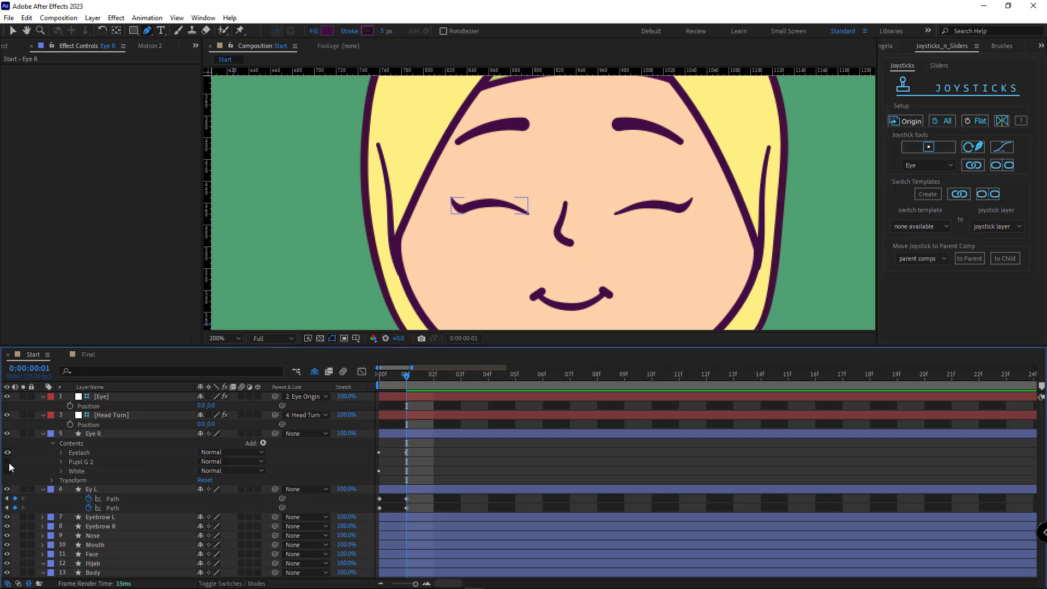
# - Show Eye R's White and Pupil G 2 groups again and pull the White path's upper edge down onto the closed eyelash
pyautogui.moveTo(7, 471); pyautogui.dragTo(7, 462)
pyautogui.scroll(2, 503, 257)
pyautogui.moveTo(414, 213); pyautogui.dragTo(558, 249)
pyautogui.keyDown('ctrl'); pyautogui.click(495, 126); pyautogui.keyUp('ctrl')
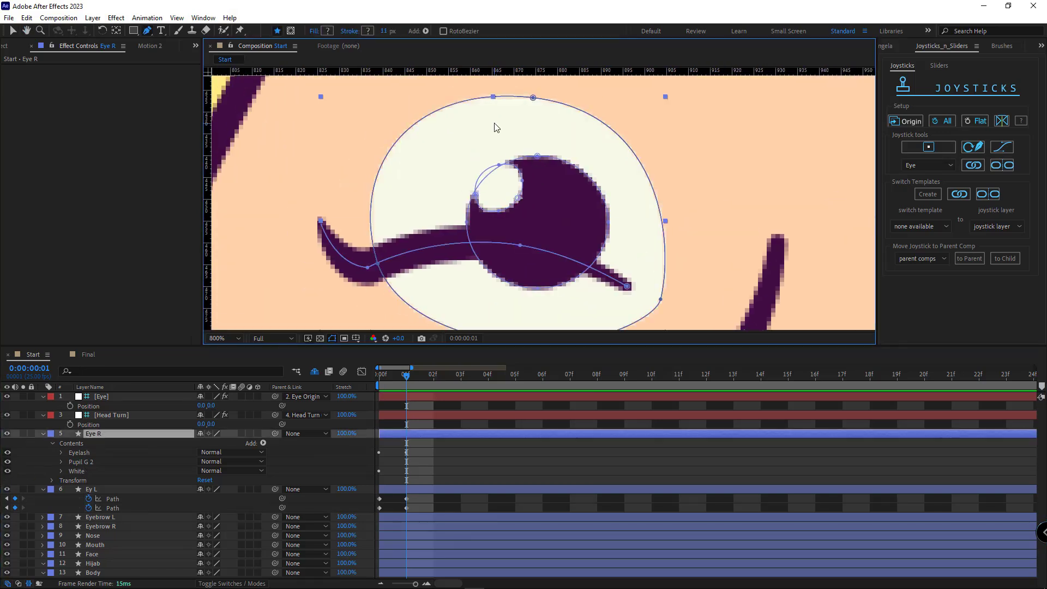
pyautogui.moveTo(533, 97); pyautogui.dragTo(519, 246)
pyautogui.moveTo(674, 242); pyautogui.dragTo(597, 268)
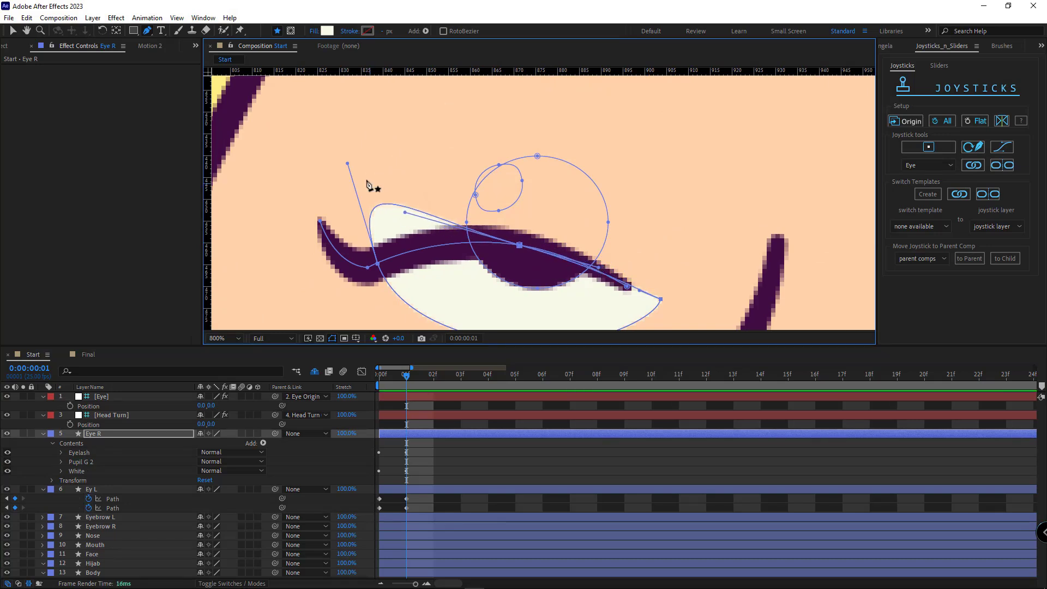
pyautogui.moveTo(347, 163); pyautogui.dragTo(481, 239)
# - Raise the White path's lower edge and fit its points and handles inside Eye R's closed eyelash at frame 1
pyautogui.moveTo(518, 321); pyautogui.dragTo(522, 181)
pyautogui.moveTo(657, 258); pyautogui.dragTo(580, 244)
pyautogui.scroll(1, 644, 241)
pyautogui.moveTo(551, 206); pyautogui.dragTo(532, 193)
pyautogui.moveTo(491, 148); pyautogui.dragTo(454, 157)
pyautogui.moveTo(402, 202); pyautogui.dragTo(777, 246)
pyautogui.moveTo(460, 292); pyautogui.dragTo(469, 187)
pyautogui.moveTo(598, 135)
pyautogui.mouseDown()
pyautogui.moveTo(610, 142)
pyautogui.moveTo(599, 146)
pyautogui.mouseUp()
pyautogui.scroll(-2, 423, 207)
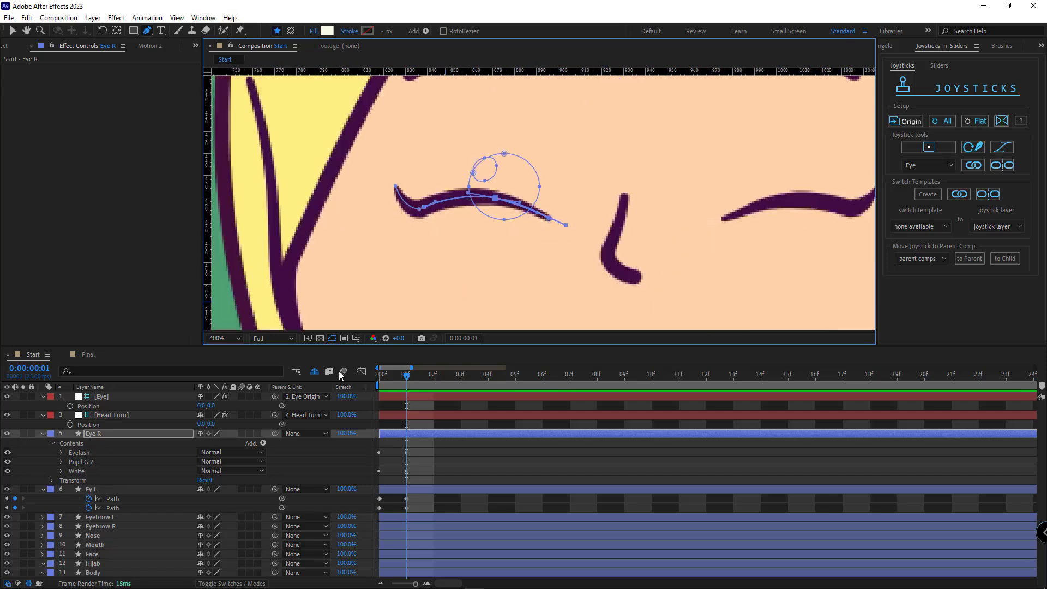
pyautogui.click(53, 466)
pyautogui.scroll(-2, 533, 285)
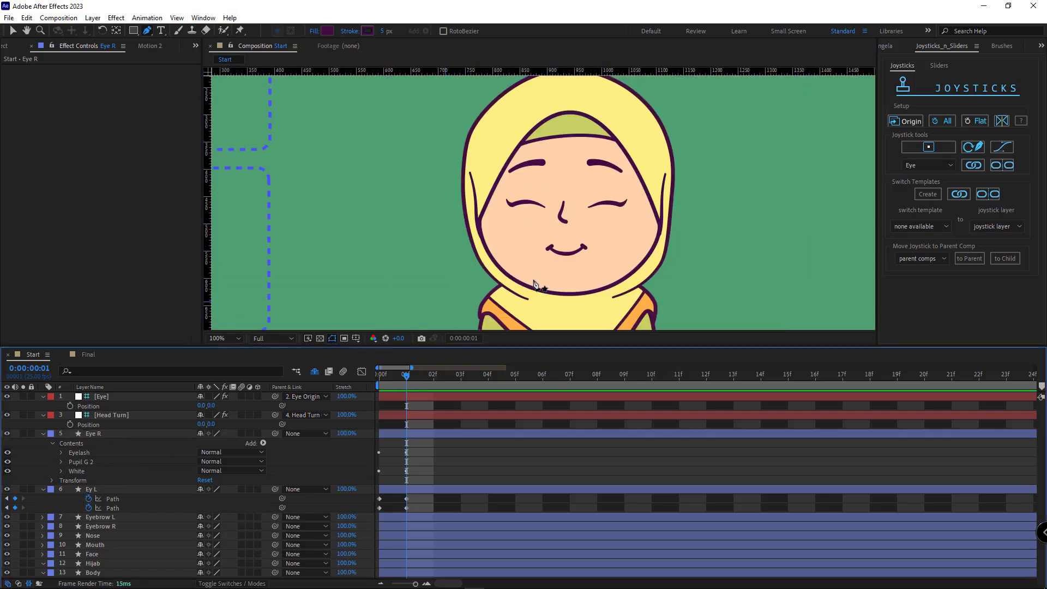
# - Return to frame 0 and show only Eye R's keyframed properties
pyautogui.moveTo(403, 375); pyautogui.dragTo(379, 377)
pyautogui.click(421, 435)
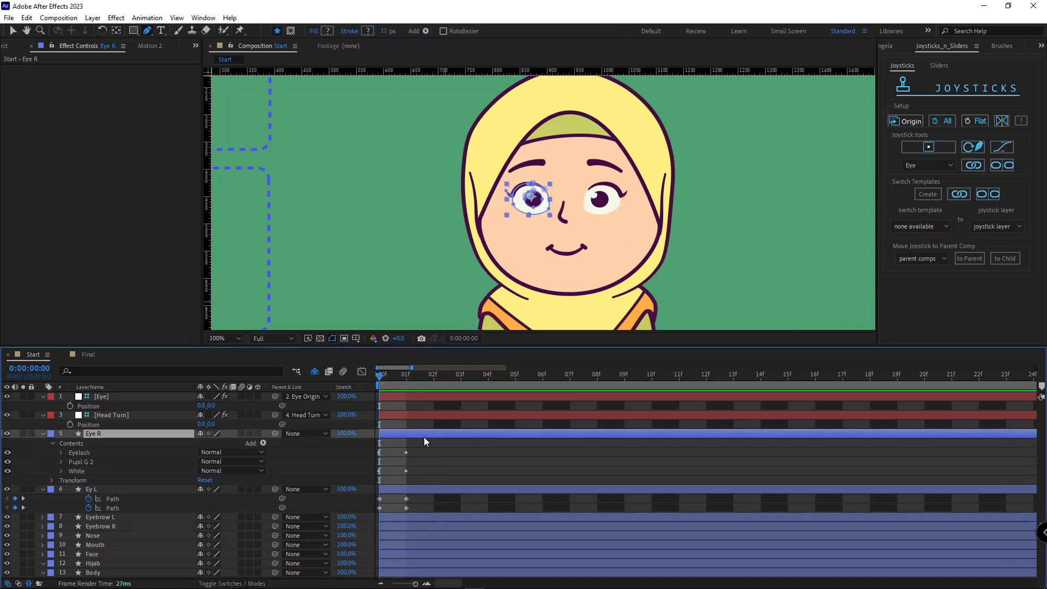
pyautogui.press('u')
# - Preview the blink by temporarily moving both eyes' closed-pose Path keyframes to frame 10
pyautogui.moveTo(427, 444); pyautogui.dragTo(516, 480)
pyautogui.press('-')
pyautogui.click(474, 453)
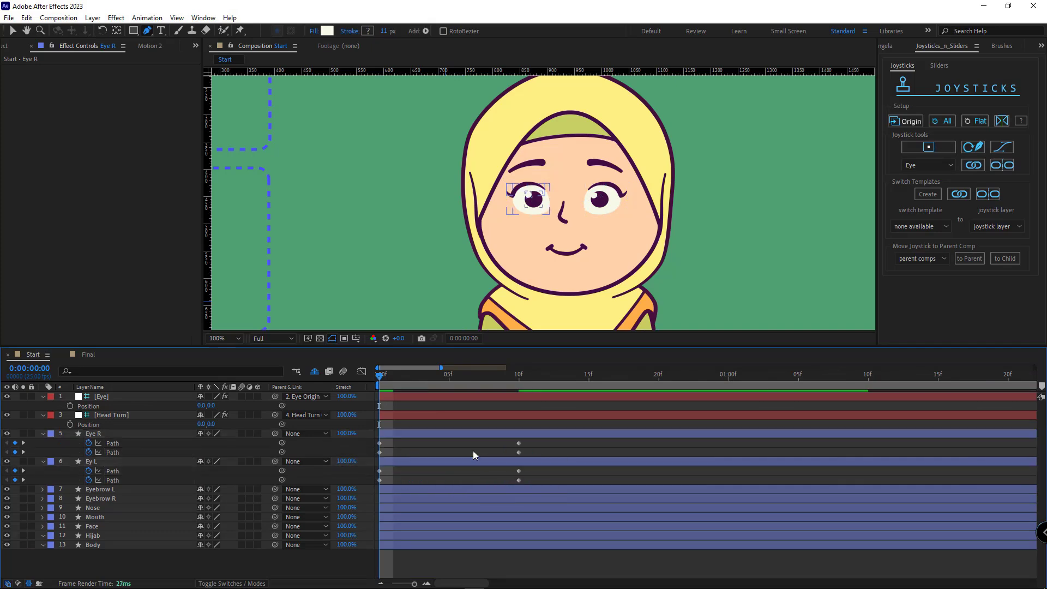
pyautogui.moveTo(413, 383); pyautogui.dragTo(517, 441)
pyautogui.press('space')
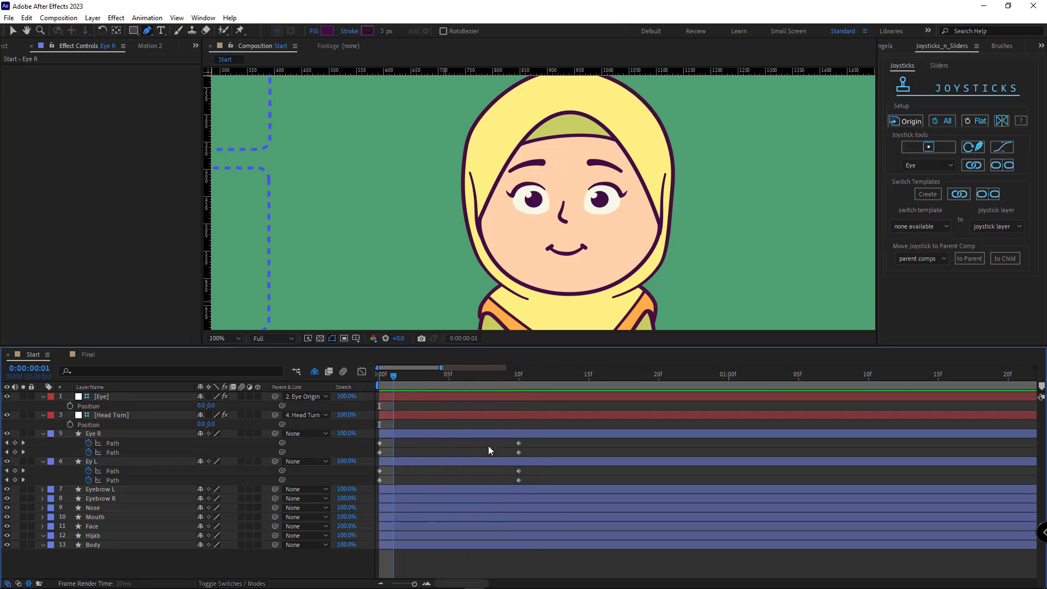
pyautogui.press('space')
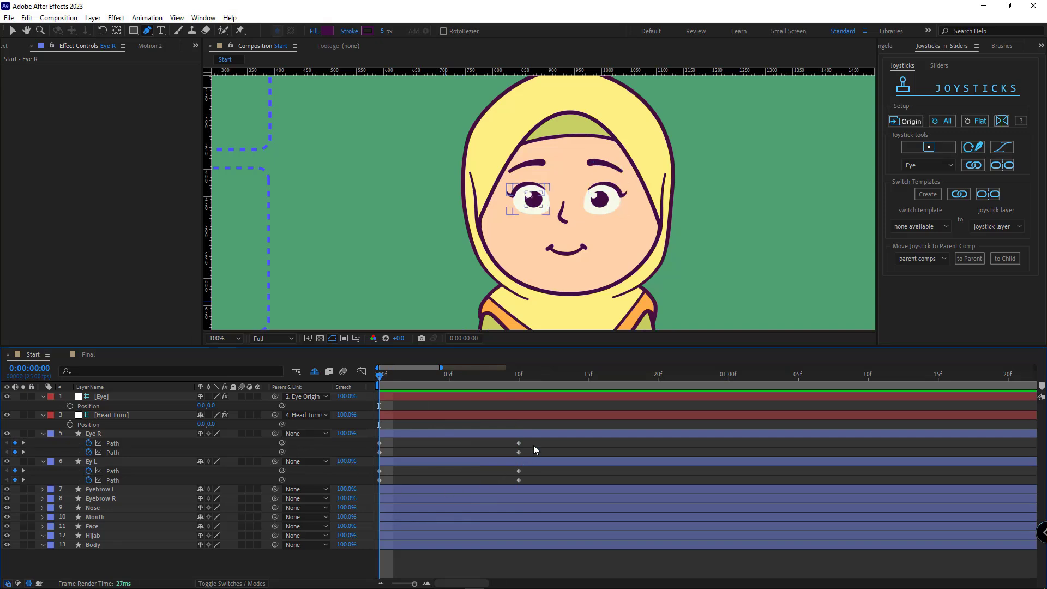
pyautogui.moveTo(533, 446); pyautogui.dragTo(501, 484)
# - Create a slider named Blink from all selected Path keyframes of Eye R and Ey L
pyautogui.moveTo(439, 453); pyautogui.dragTo(368, 485)
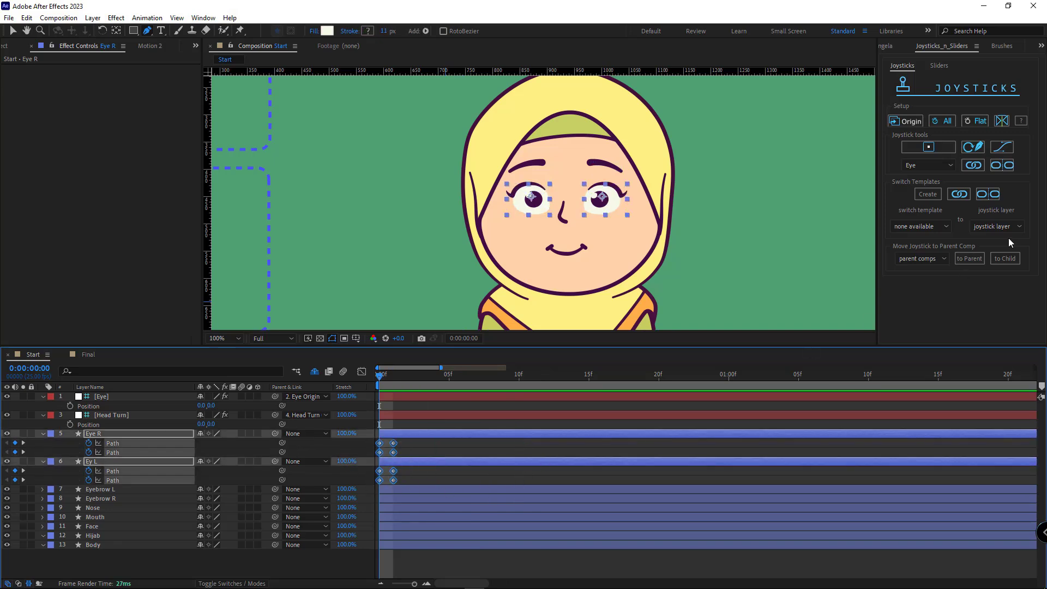
pyautogui.click(939, 66)
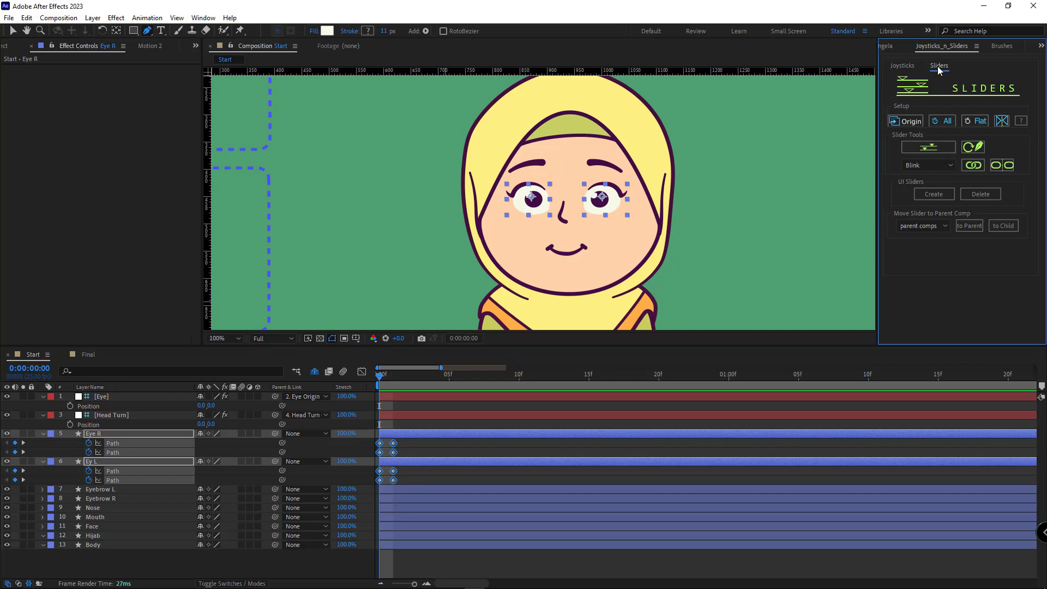
pyautogui.click(929, 147)
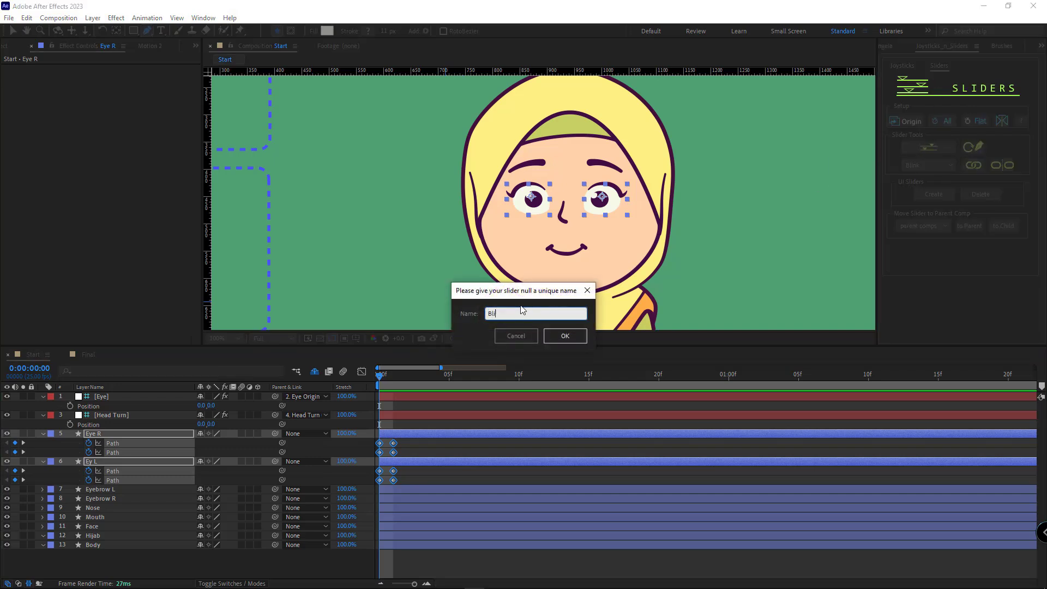
pyautogui.click(565, 335)
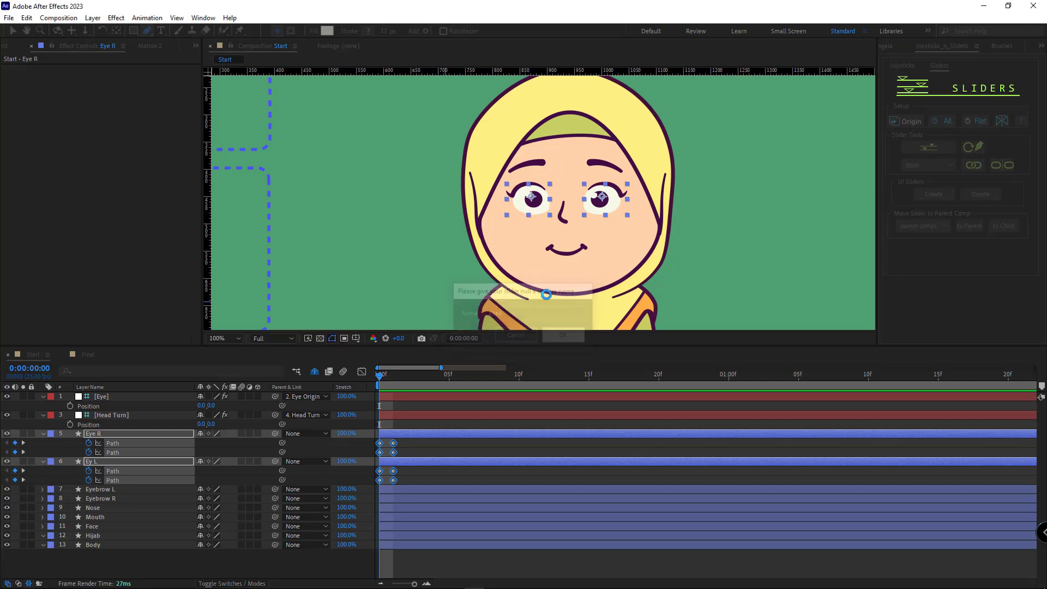
# - Move the Blink null off the character to the upper-right area of the composition
pyautogui.press('v')
pyautogui.click(630, 225)
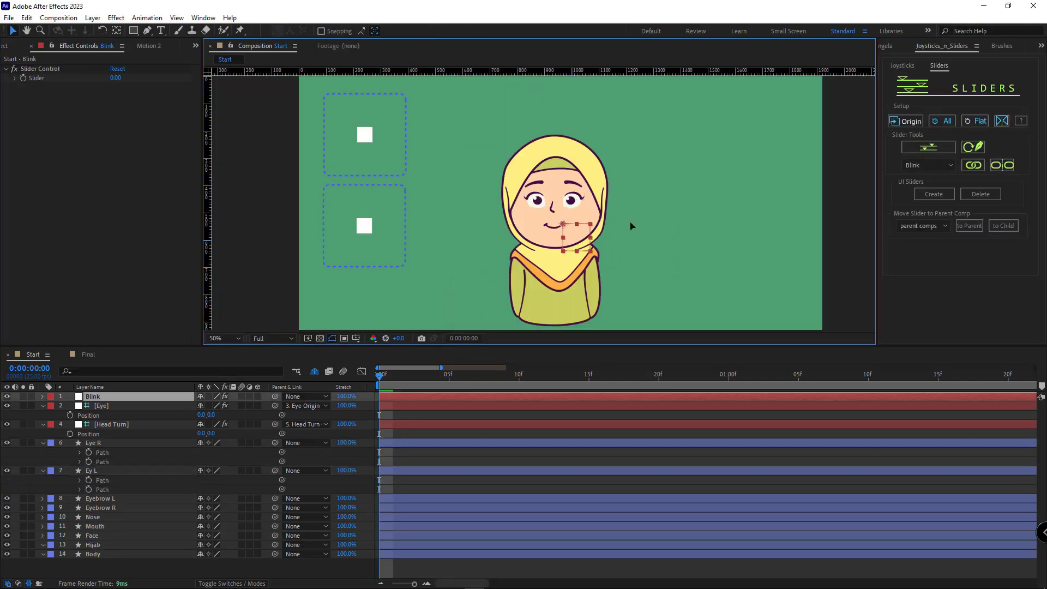
pyautogui.hotkey('shift', '/')
# - Test the Blink layer's Slider by raising it to 176, and undo the change
pyautogui.click(112, 398)
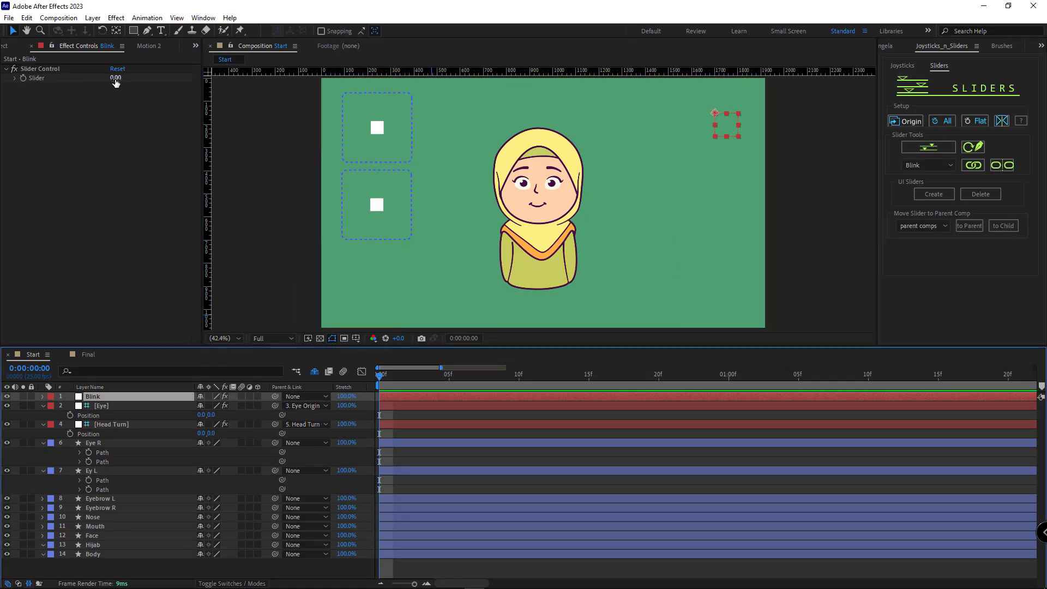
pyautogui.moveTo(115, 82); pyautogui.dragTo(188, 81)
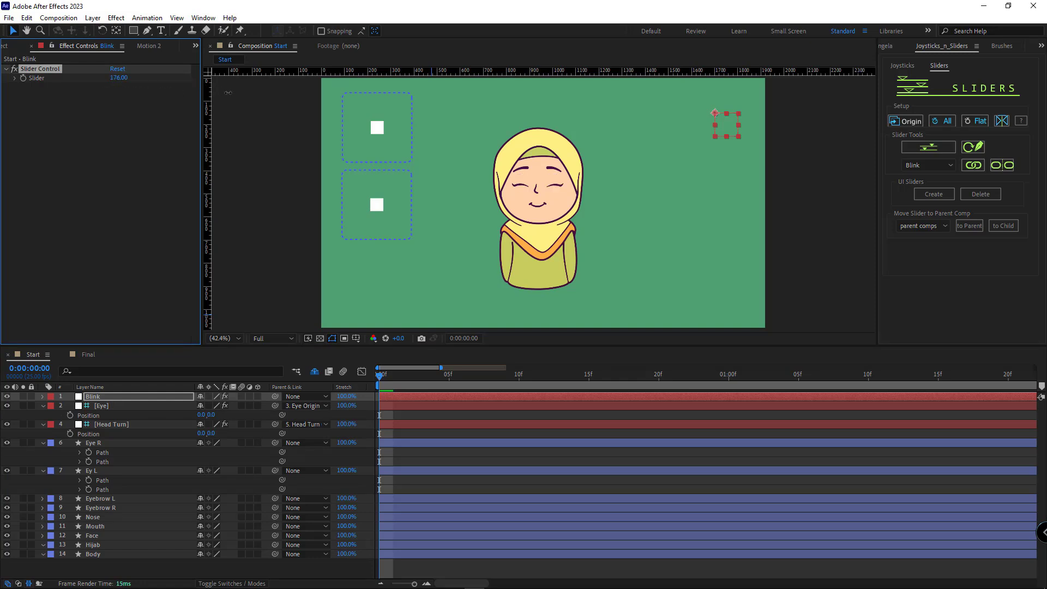
pyautogui.hotkey('ctrl', 'z')
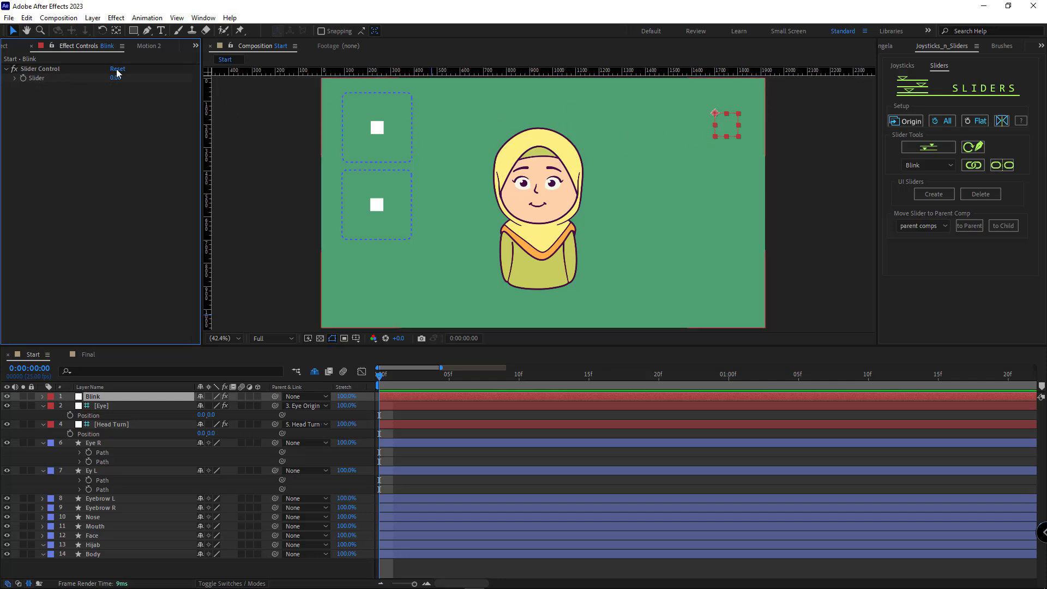
# - Create a UI slider from Blink's Slider Control effect and place it in the upper-right area of the composition
pyautogui.click(36, 69)
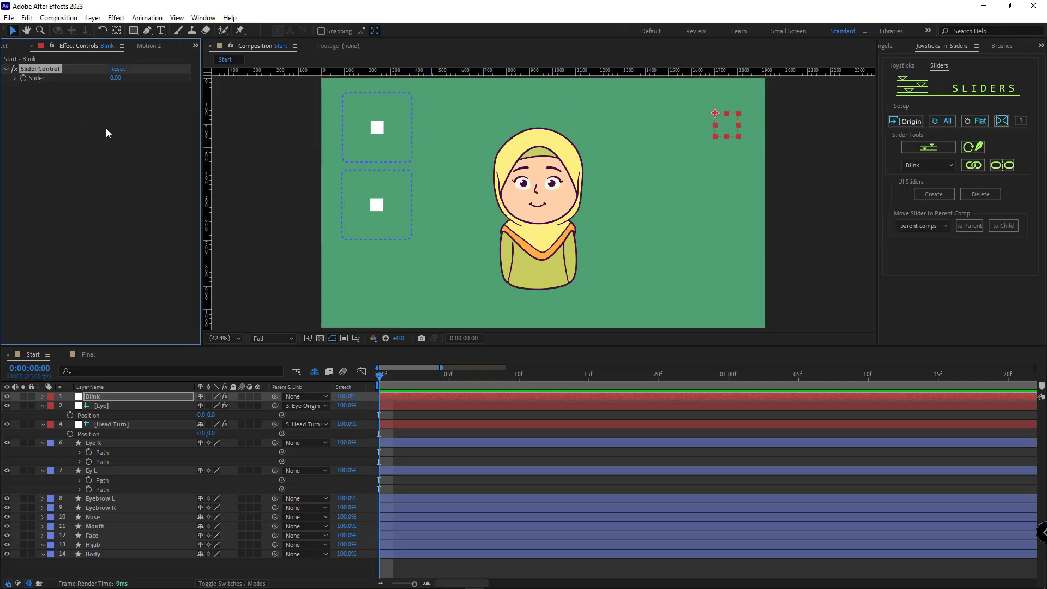
pyautogui.click(932, 194)
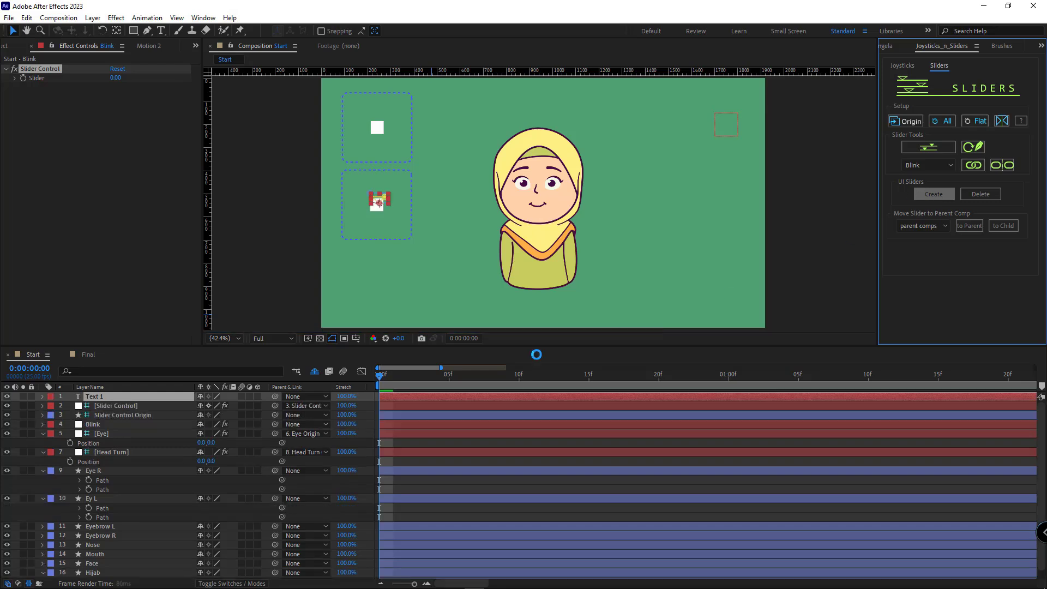
pyautogui.click(421, 203)
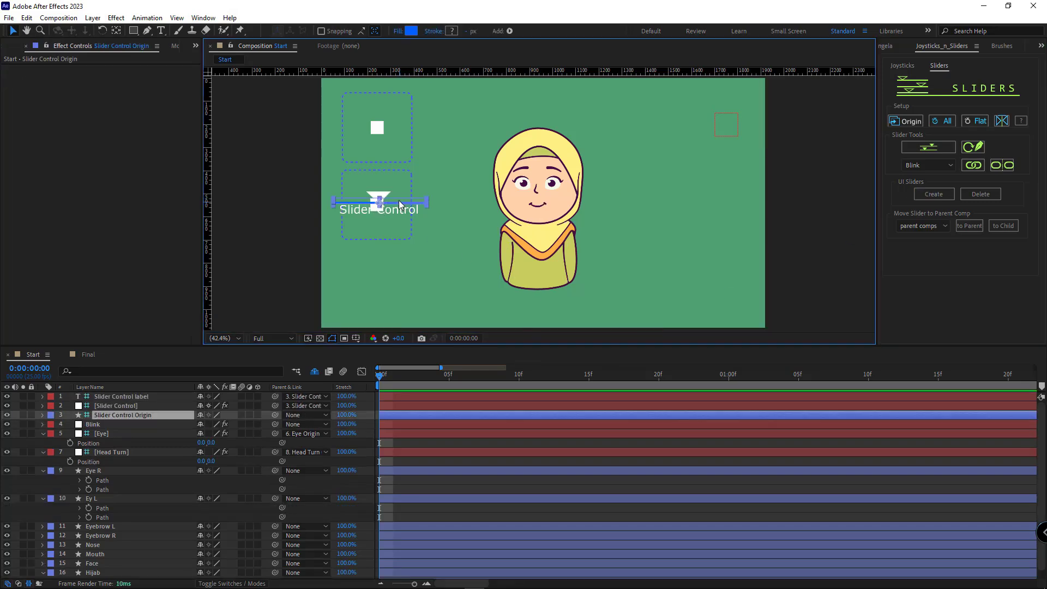
pyautogui.moveTo(399, 205); pyautogui.dragTo(717, 103)
pyautogui.press('Return')
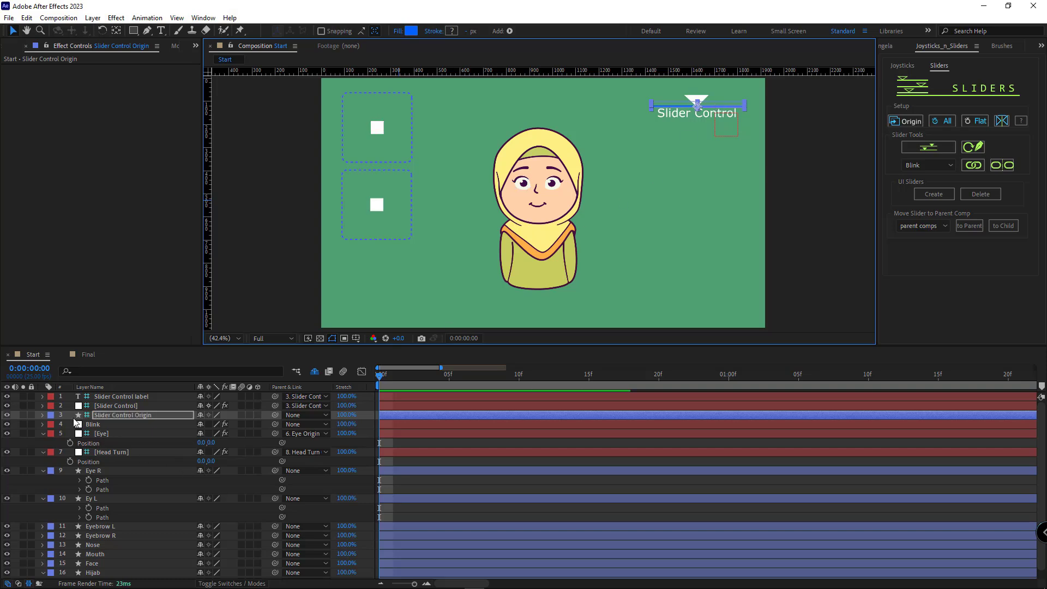
# - Turn off negative slider values for the Slider Control layer and hide the Blink null
pyautogui.click(111, 406)
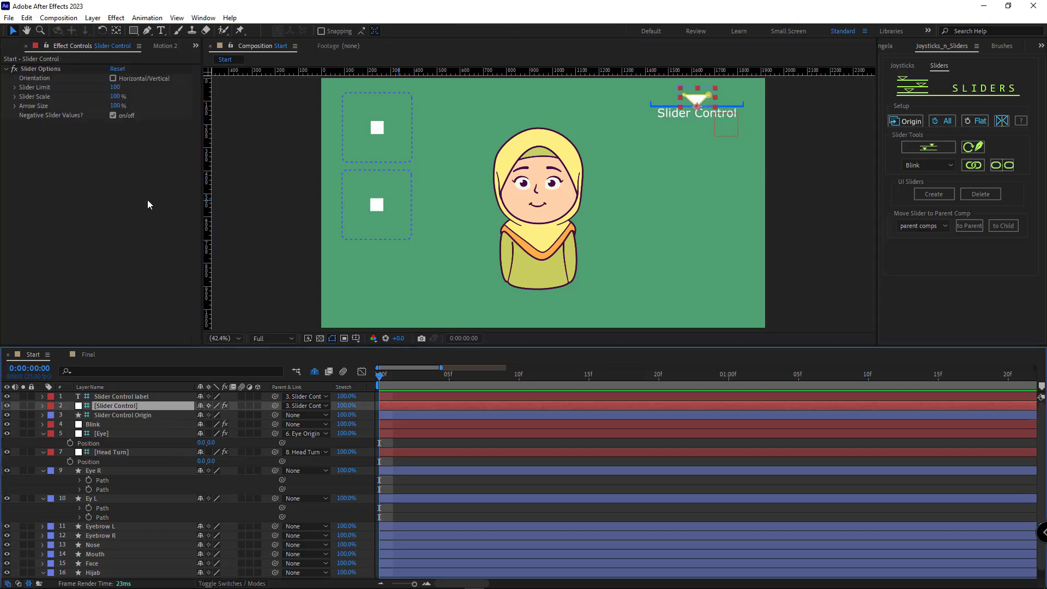
pyautogui.click(113, 115)
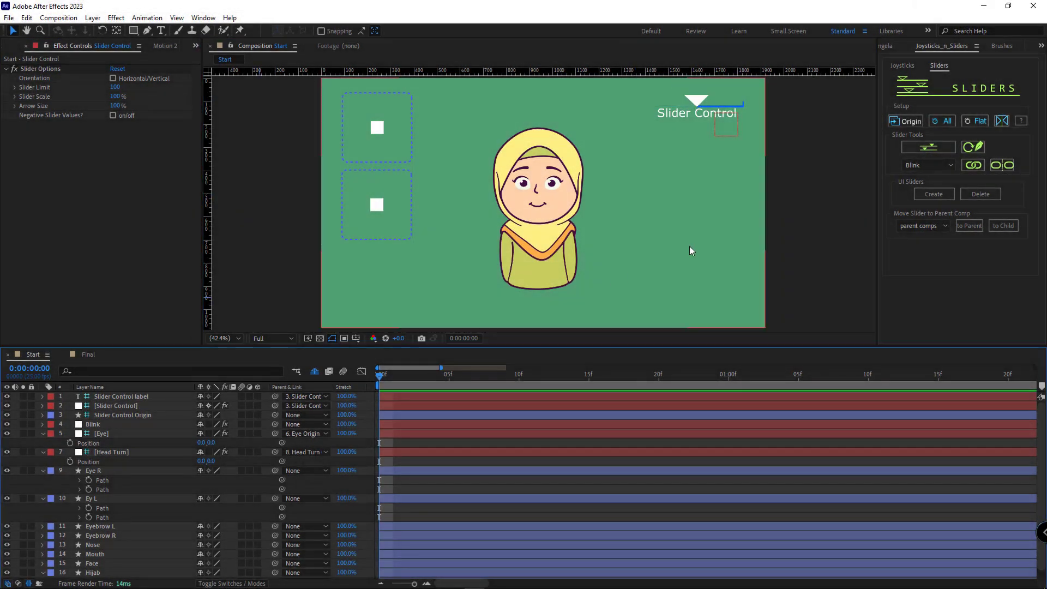
pyautogui.click(724, 137)
pyautogui.click(7, 425)
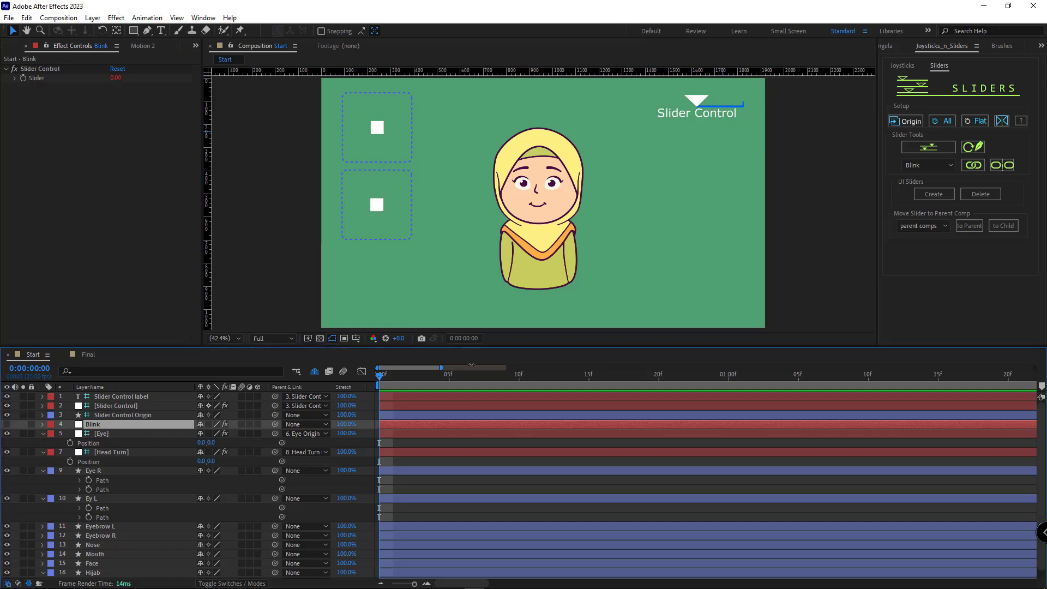
# - Test the finished rig by moving the Slider Control handle along its track and back, and shifting the Head Turn and Eye joysticks
pyautogui.moveTo(697, 100); pyautogui.dragTo(891, 123)
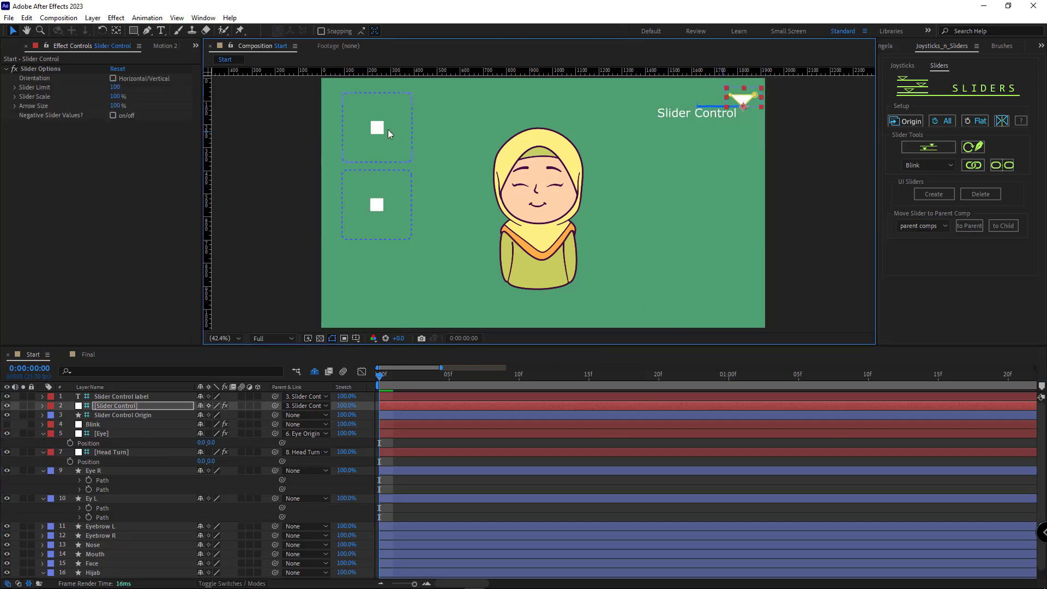
pyautogui.moveTo(389, 134); pyautogui.dragTo(349, 132)
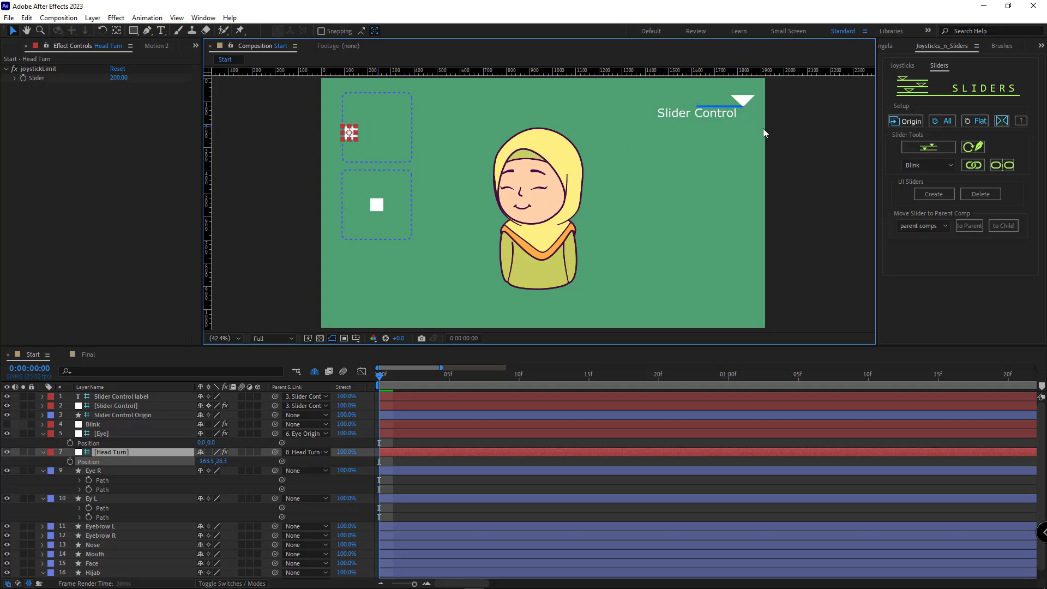
pyautogui.moveTo(743, 102); pyautogui.dragTo(698, 101)
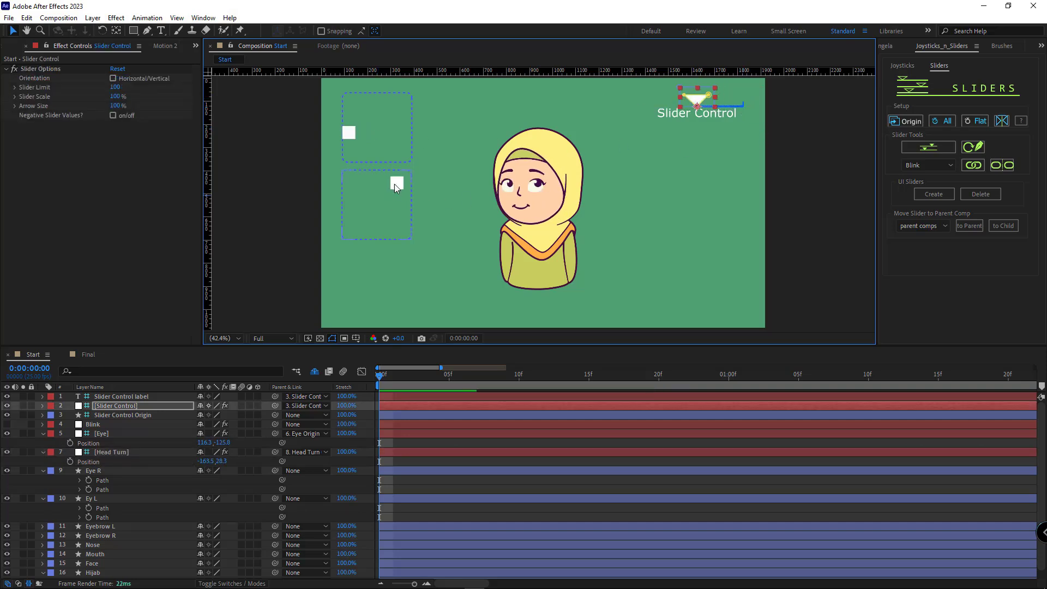
pyautogui.moveTo(396, 187); pyautogui.dragTo(381, 203)
# - Reset the Position of the Eye and Head Turn joystick layers to 0, 0 and deselect all layers
pyautogui.click(211, 455)
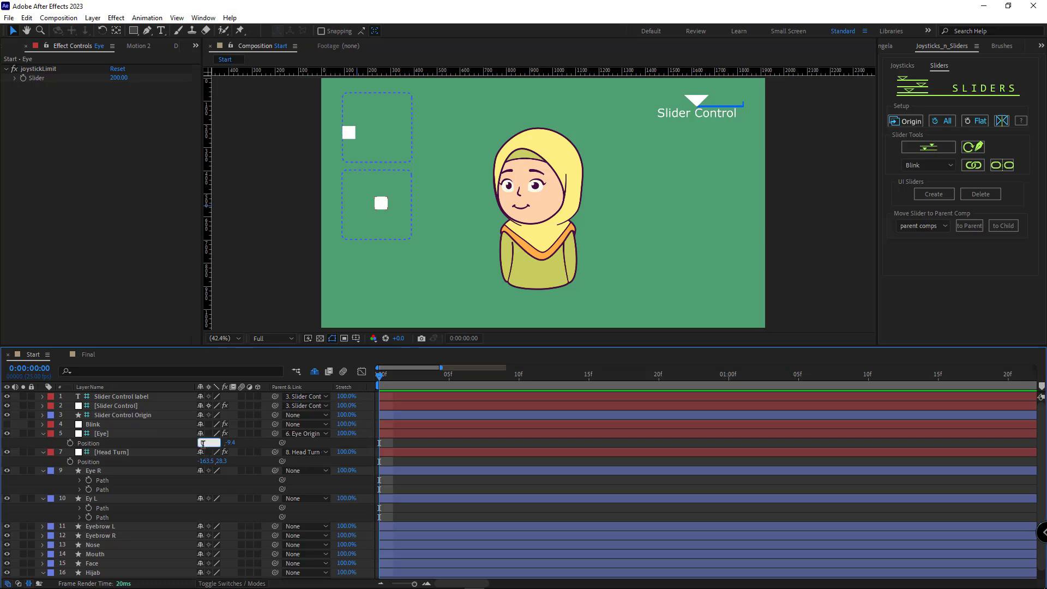
pyautogui.write('0')
pyautogui.press('Return')
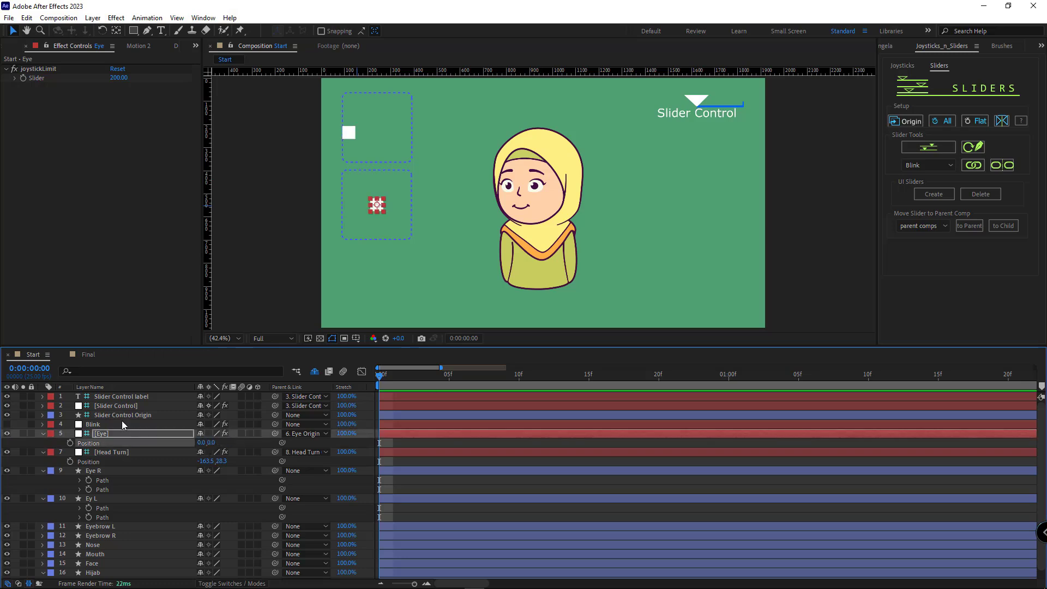
pyautogui.click(204, 460)
pyautogui.write('0')
pyautogui.press('Return')
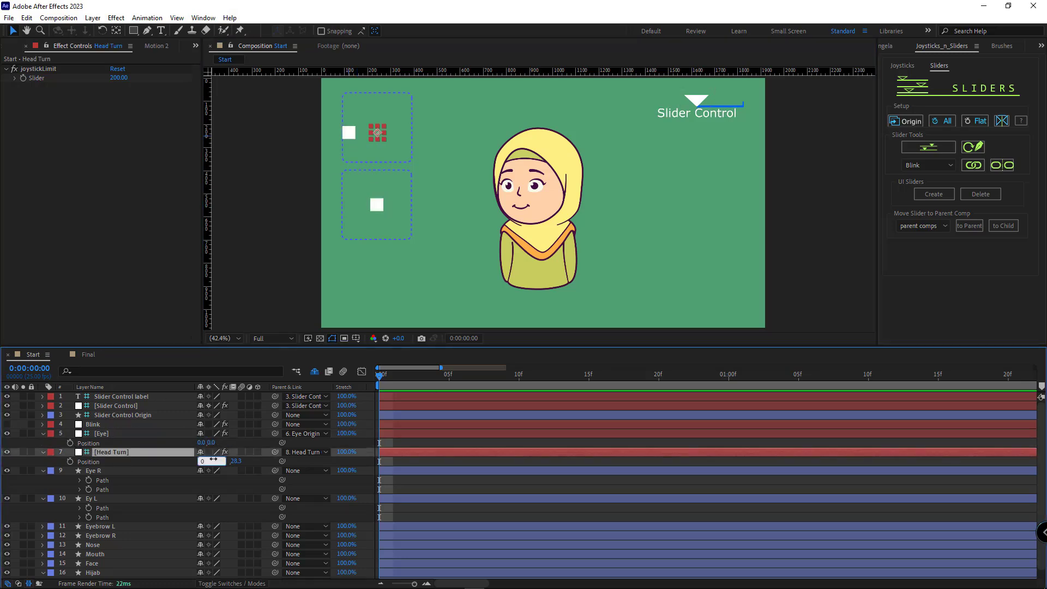
pyautogui.write('0')
pyautogui.press('Return')
pyautogui.click(469, 493)
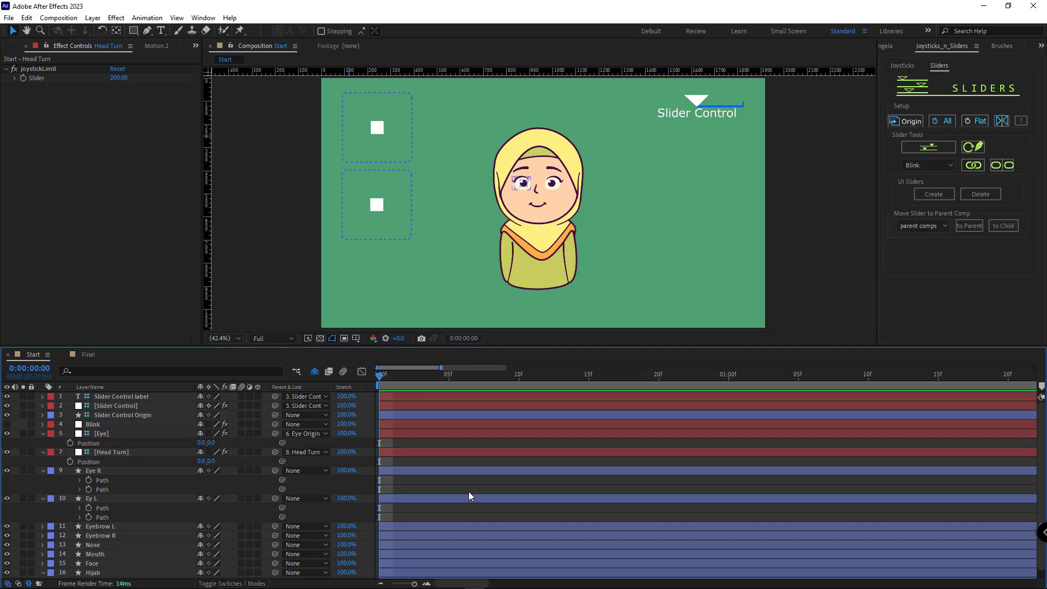